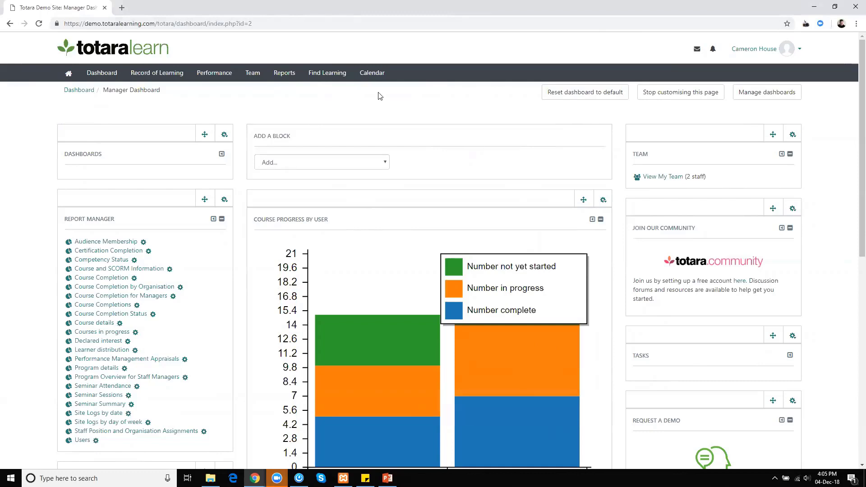
- Examine the Course Progress by User chart on the manager dashboard, including each staff member's complete, in-progress and not-yet-started course segments
{"action": "scroll", "coordinate": [284, 227], "scroll_direction": "down", "scroll_amount": 2}
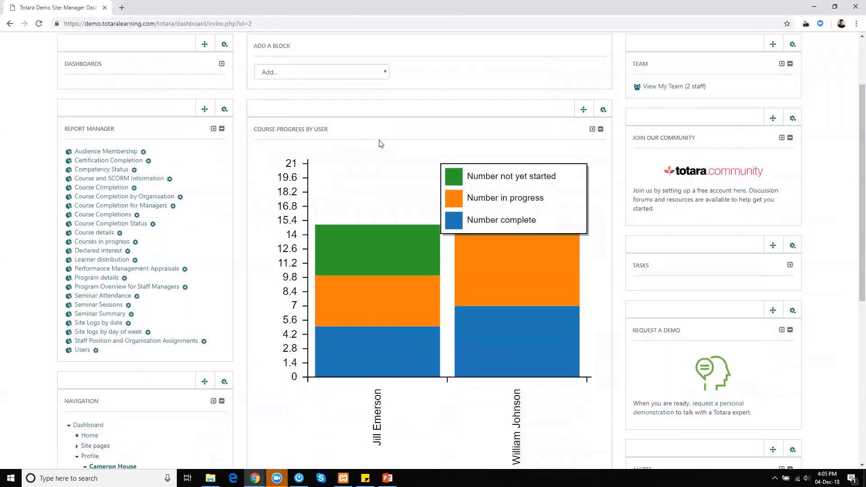
{"action": "scroll", "coordinate": [338, 279], "scroll_direction": "down", "scroll_amount": 1}
{"action": "mouse_move", "coordinate": [338, 278]}
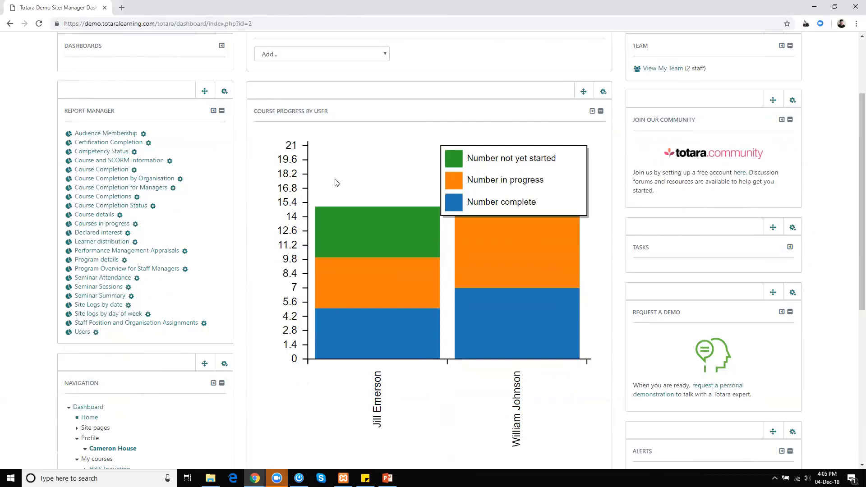
{"action": "mouse_move", "coordinate": [374, 232]}
{"action": "mouse_move", "coordinate": [391, 324]}
{"action": "mouse_move", "coordinate": [489, 322]}
{"action": "mouse_move", "coordinate": [378, 270]}
{"action": "mouse_move", "coordinate": [482, 170]}
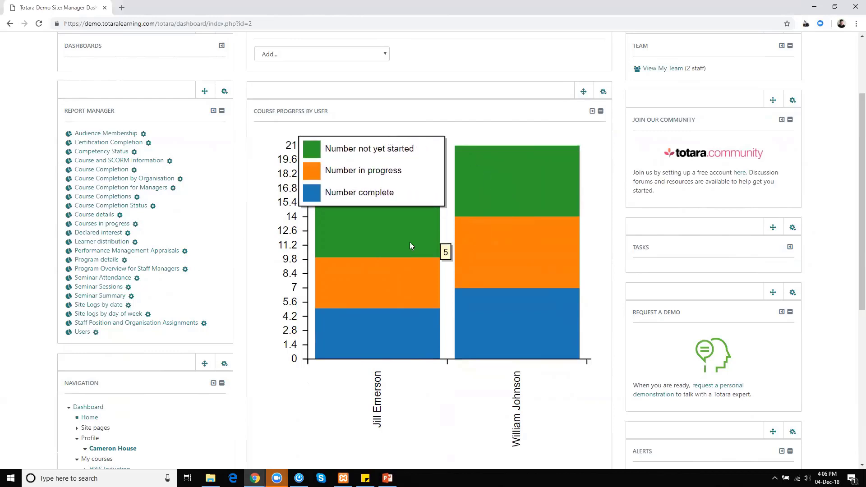
{"action": "mouse_move", "coordinate": [351, 243]}
{"action": "mouse_move", "coordinate": [508, 197]}
{"action": "left_click", "coordinate": [613, 9]}
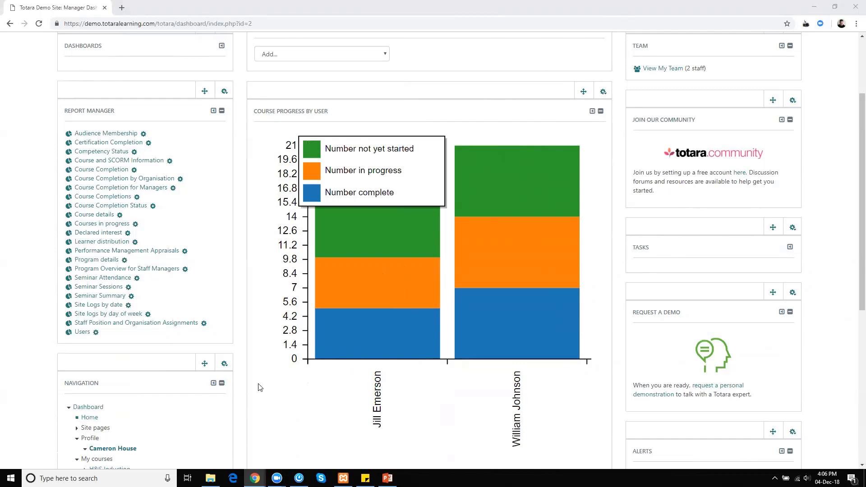
{"action": "left_click", "coordinate": [270, 329]}
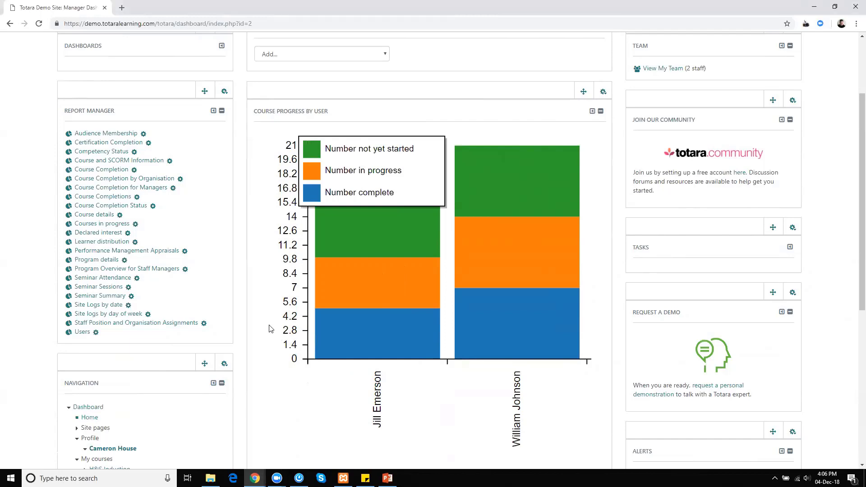
- Open the full report behind the Course Progress by User chart and review its search options, graph and data table
{"action": "scroll", "coordinate": [270, 329], "scroll_direction": "down", "scroll_amount": 2}
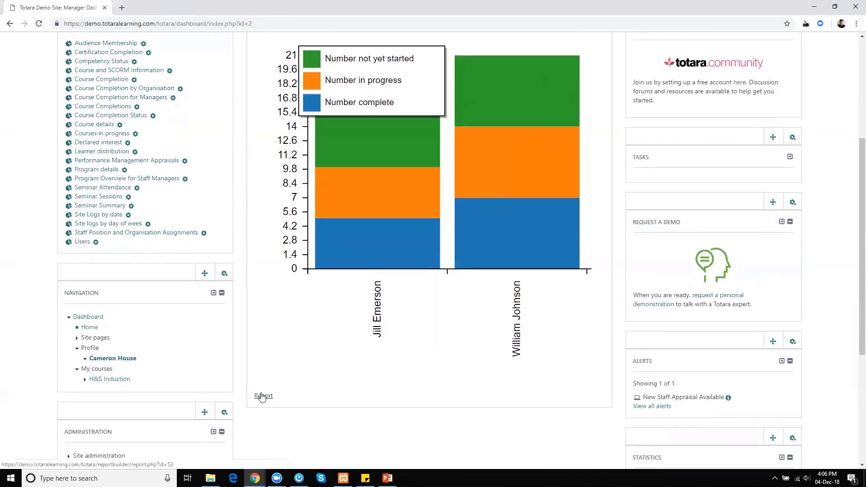
{"action": "left_click", "coordinate": [262, 397]}
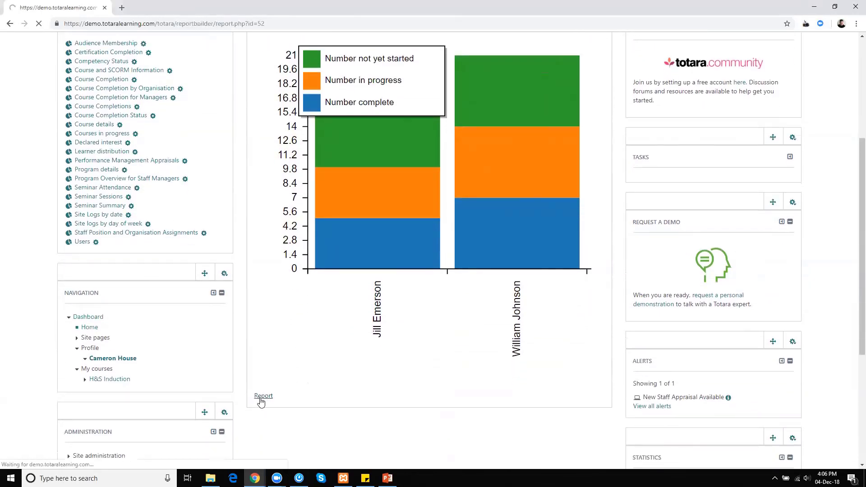
{"action": "scroll", "coordinate": [294, 269], "scroll_direction": "down", "scroll_amount": 3}
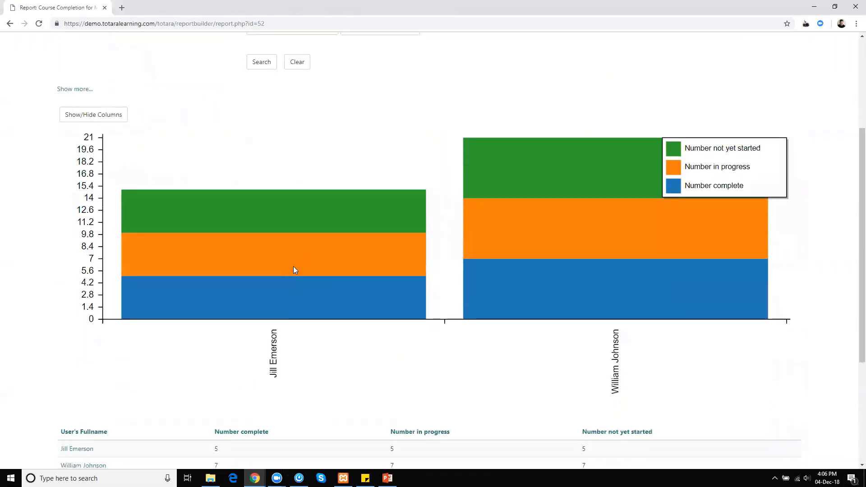
{"action": "scroll", "coordinate": [295, 270], "scroll_direction": "down", "scroll_amount": 2}
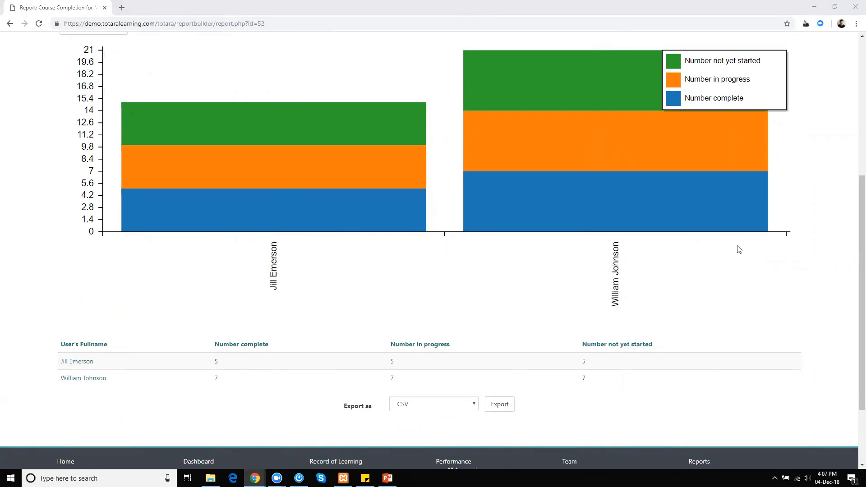
{"action": "scroll", "coordinate": [529, 274], "scroll_direction": "up", "scroll_amount": 5}
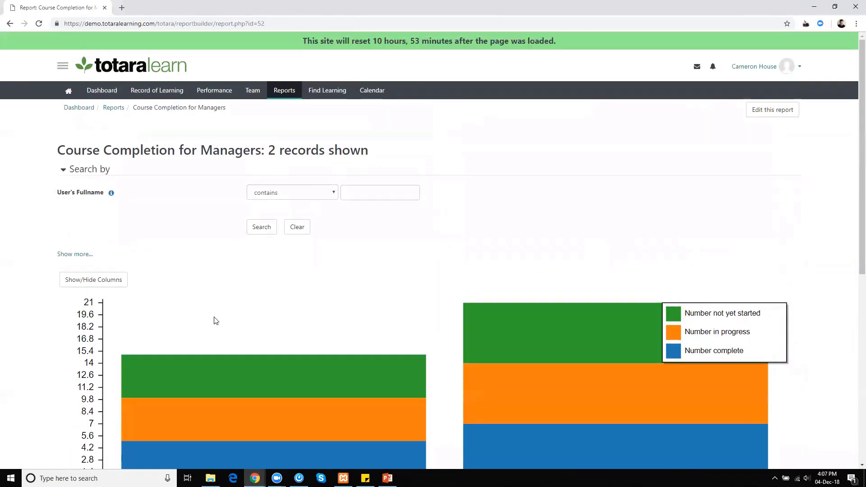
{"action": "mouse_move", "coordinate": [124, 362]}
{"action": "scroll", "coordinate": [123, 362], "scroll_direction": "down", "scroll_amount": 1}
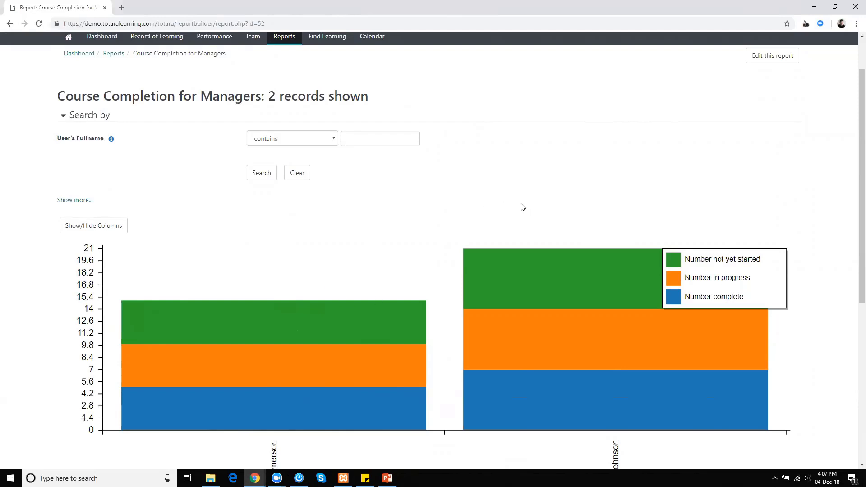
{"action": "scroll", "coordinate": [521, 205], "scroll_direction": "up", "scroll_amount": 1}
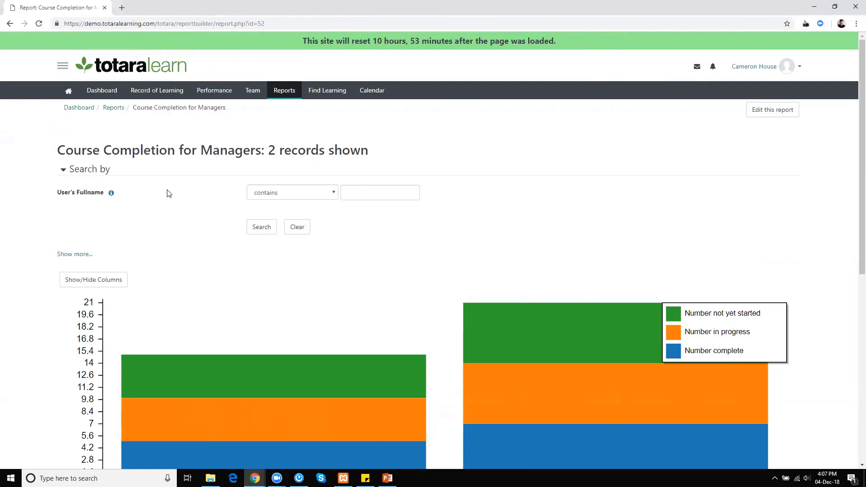
- Go to the reports list and open the Report builder's form for creating a report through site administration
{"action": "left_click", "coordinate": [114, 108]}
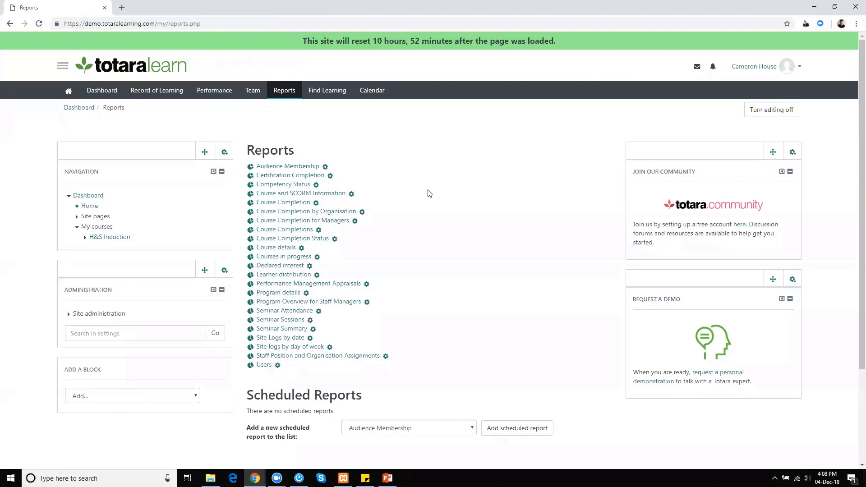
{"action": "scroll", "coordinate": [271, 116], "scroll_direction": "down", "scroll_amount": 1}
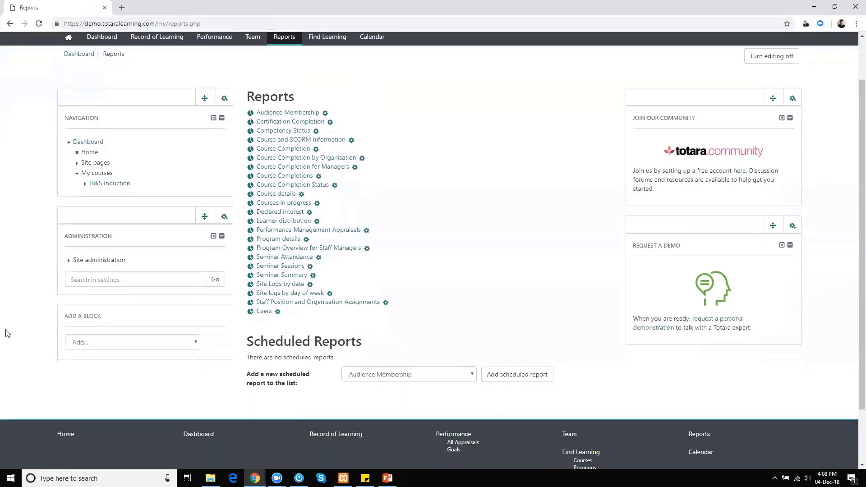
{"action": "left_click", "coordinate": [97, 263]}
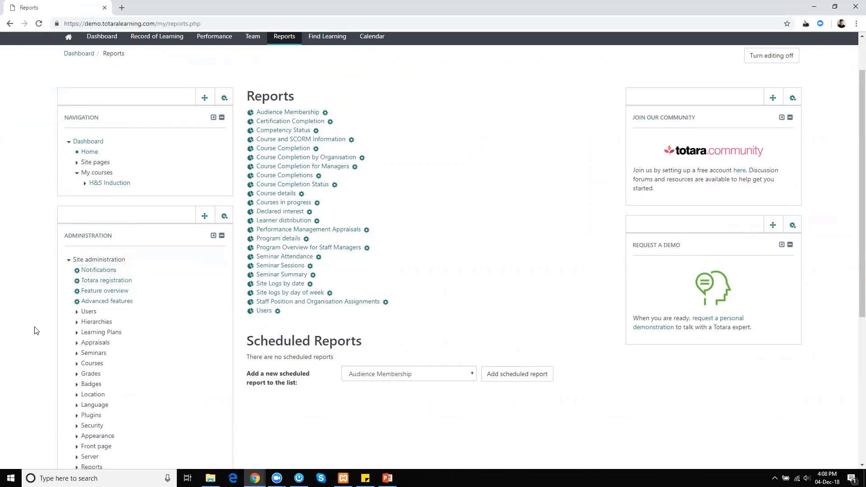
{"action": "scroll", "coordinate": [36, 330], "scroll_direction": "down", "scroll_amount": 2}
{"action": "left_click", "coordinate": [90, 377]}
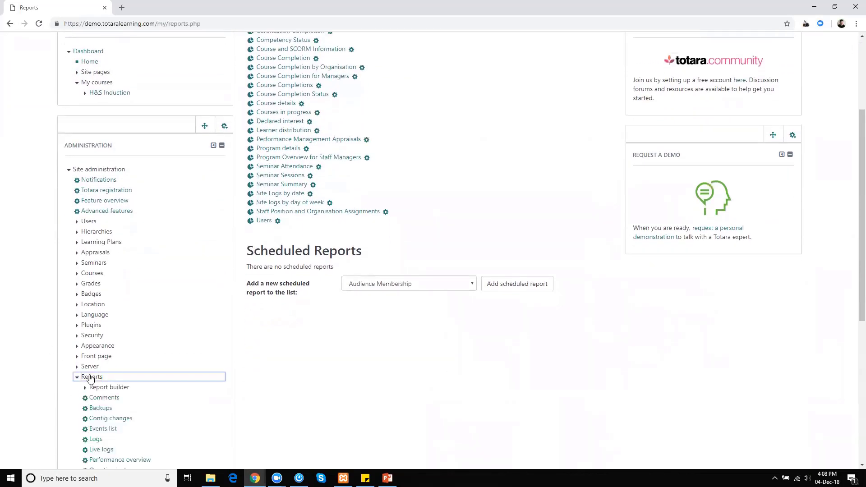
{"action": "left_click", "coordinate": [108, 388]}
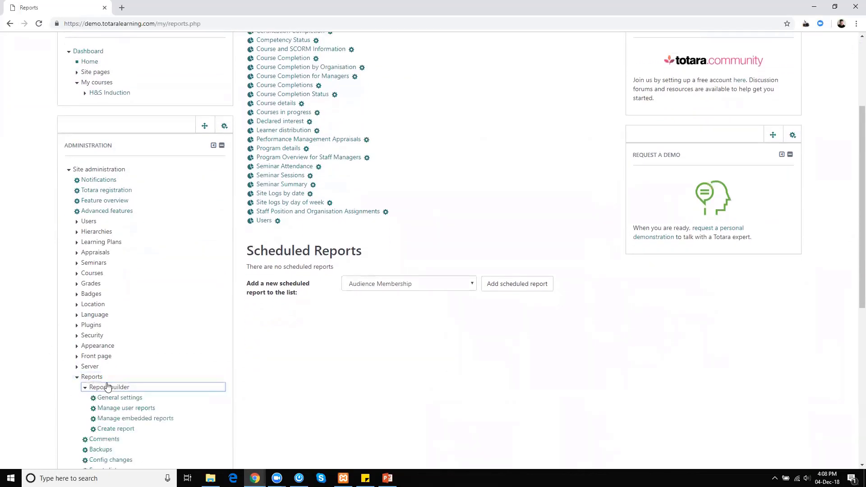
{"action": "left_click", "coordinate": [113, 429]}
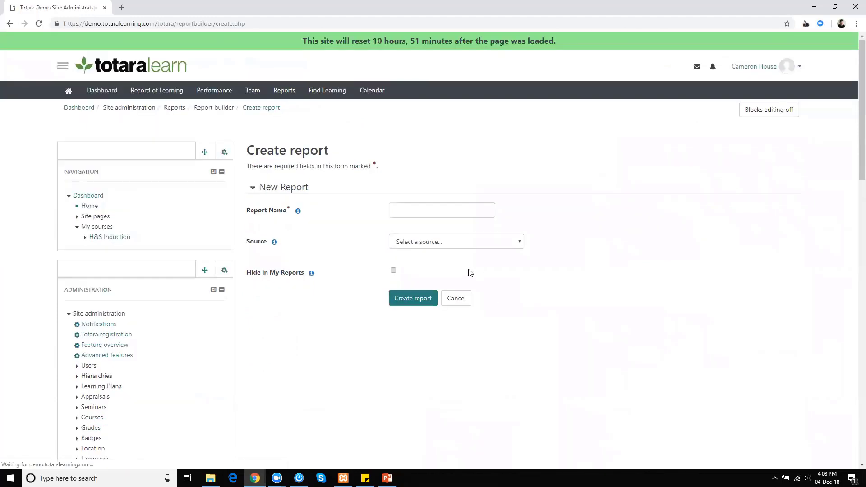
- Create a report named Program Completion Graphical using Program Completion as its source
{"action": "left_click", "coordinate": [434, 244]}
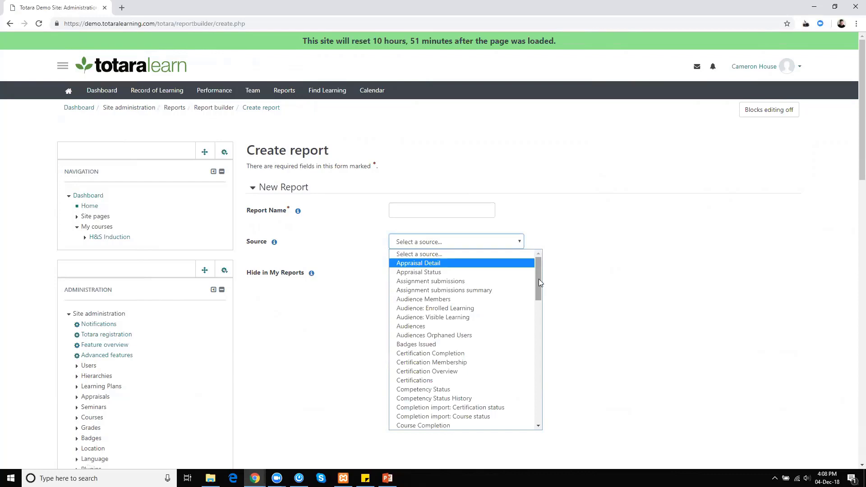
{"action": "left_click_drag", "start_coordinate": [539, 279], "coordinate": [539, 309]}
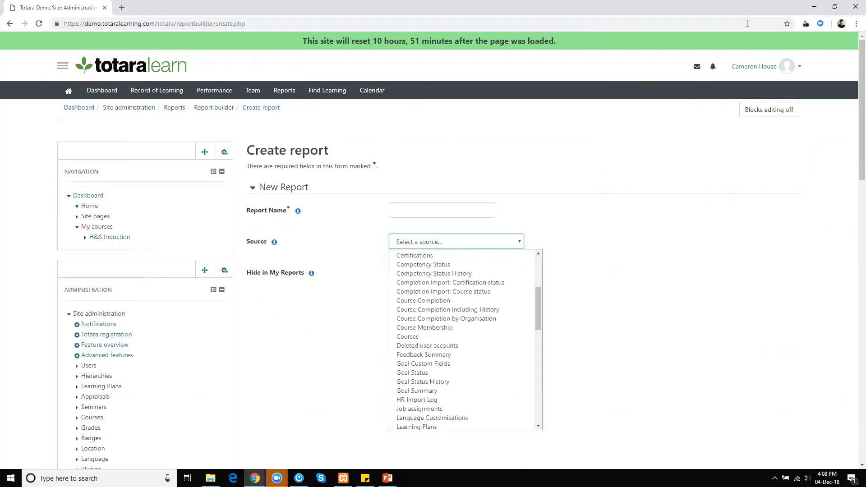
{"action": "left_click_drag", "start_coordinate": [537, 301], "coordinate": [538, 347]}
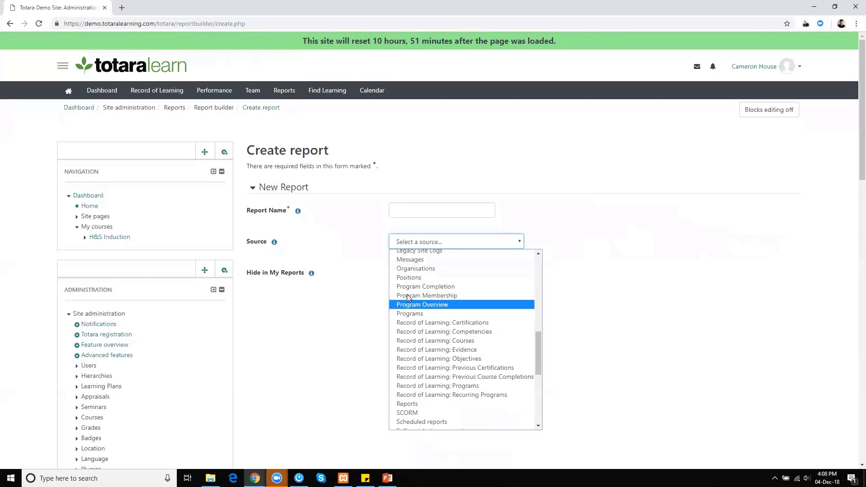
{"action": "left_click", "coordinate": [440, 289]}
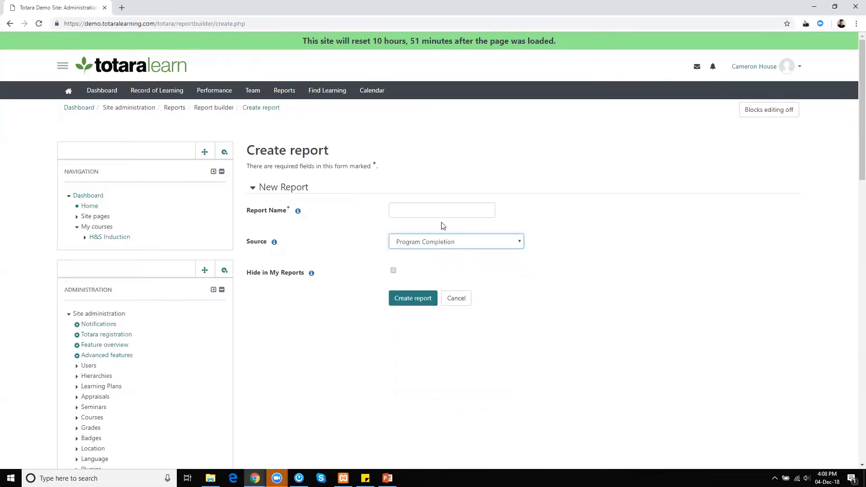
{"action": "left_click", "coordinate": [425, 208]}
{"action": "type", "text": "Progr"}
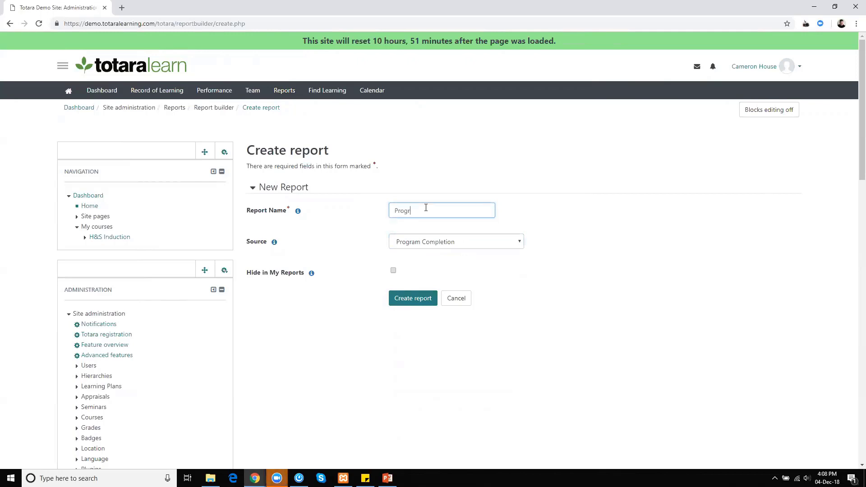
{"action": "type", "text": "am Completion Graphical"}
{"action": "left_click", "coordinate": [411, 302]}
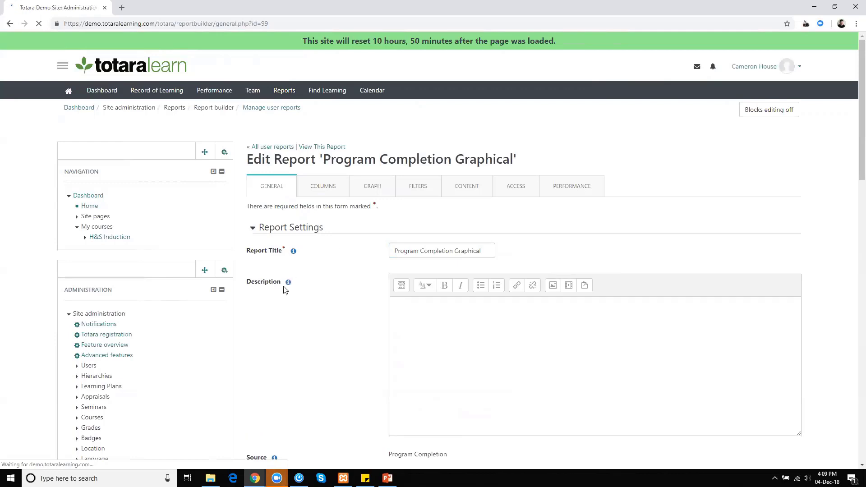
- View the Program Completion Graphical report and review its default filters, columns and records
{"action": "left_click", "coordinate": [321, 147]}
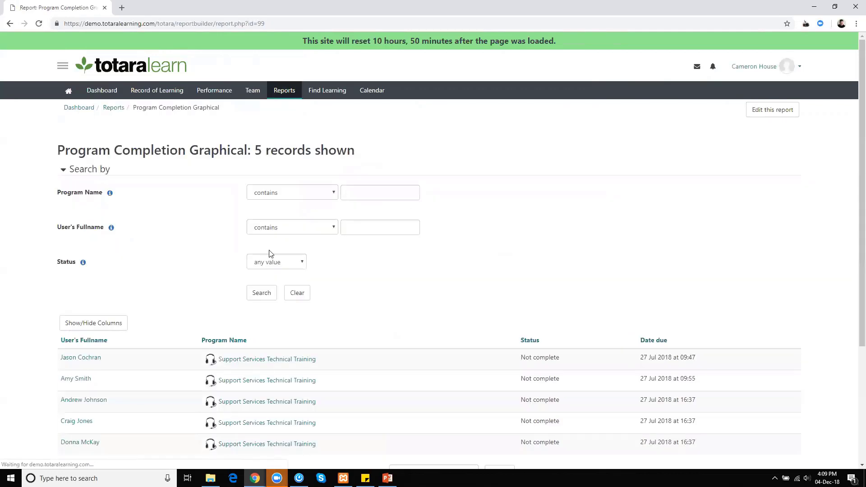
{"action": "scroll", "coordinate": [338, 290], "scroll_direction": "down", "scroll_amount": 3}
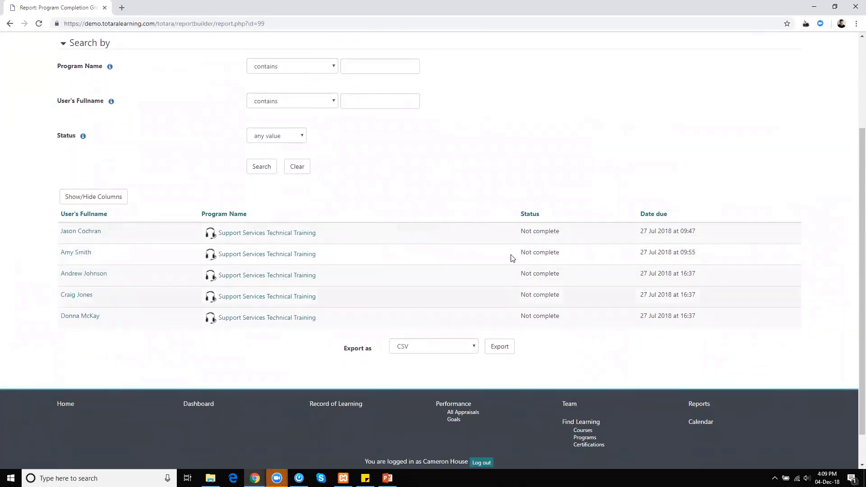
{"action": "scroll", "coordinate": [611, 184], "scroll_direction": "up", "scroll_amount": 1}
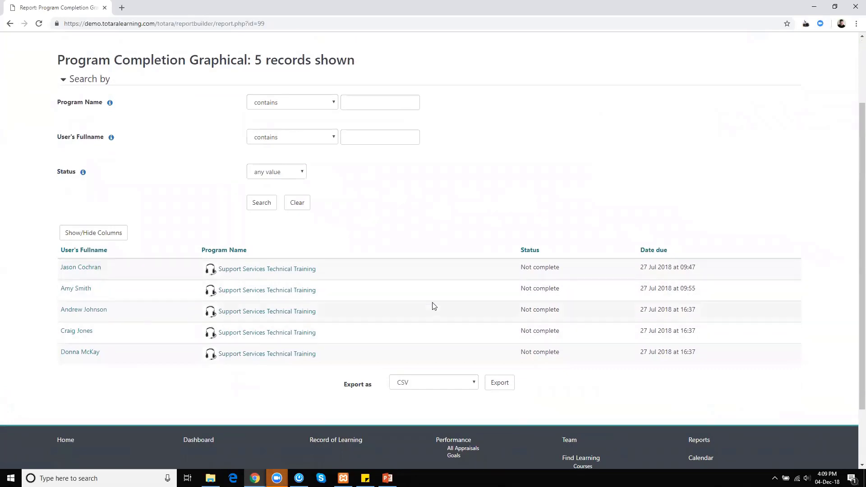
{"action": "scroll", "coordinate": [628, 122], "scroll_direction": "up", "scroll_amount": 1}
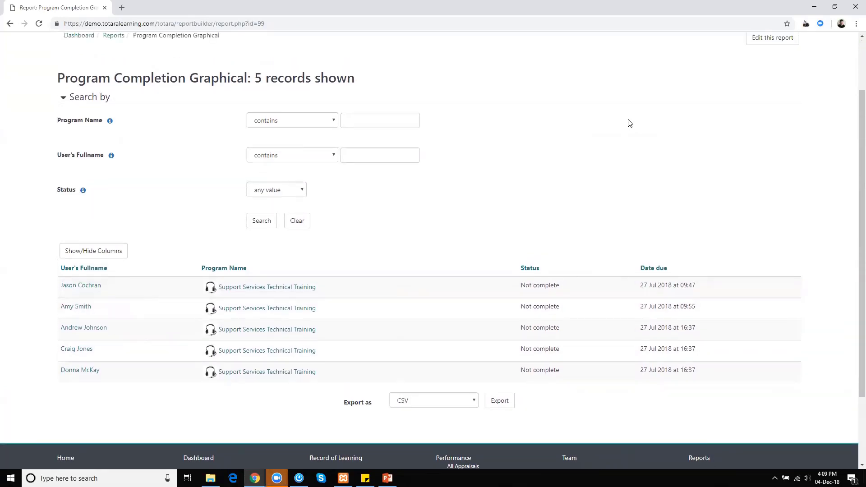
{"action": "scroll", "coordinate": [608, 96], "scroll_direction": "down", "scroll_amount": 1}
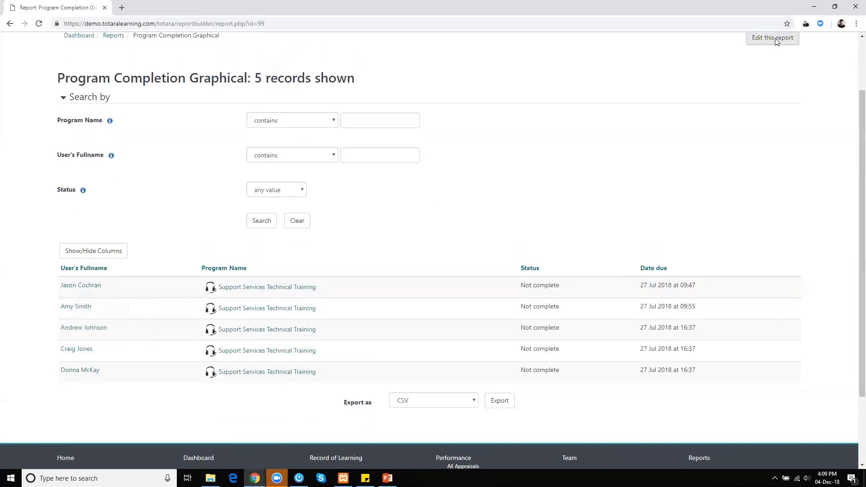
- Open the report's column settings for editing and delete the Date due column
{"action": "left_click", "coordinate": [772, 37]}
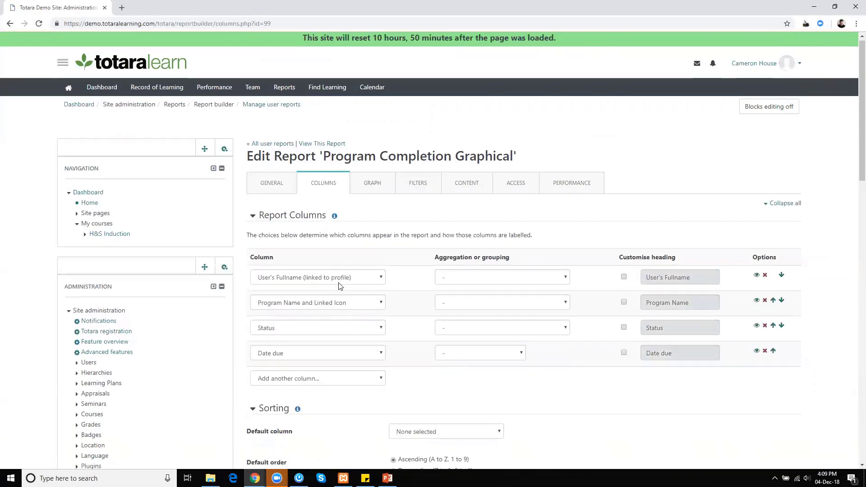
{"action": "scroll", "coordinate": [251, 237], "scroll_direction": "down", "scroll_amount": 1}
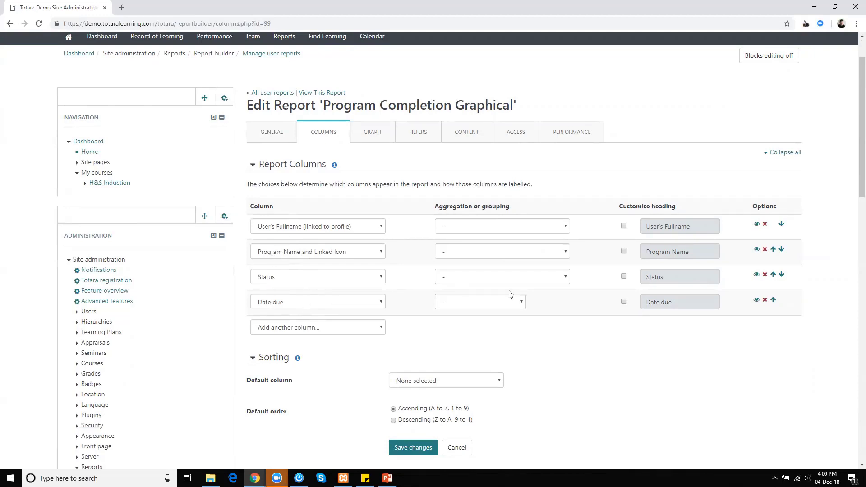
{"action": "left_click", "coordinate": [764, 300]}
{"action": "key", "text": "Return"}
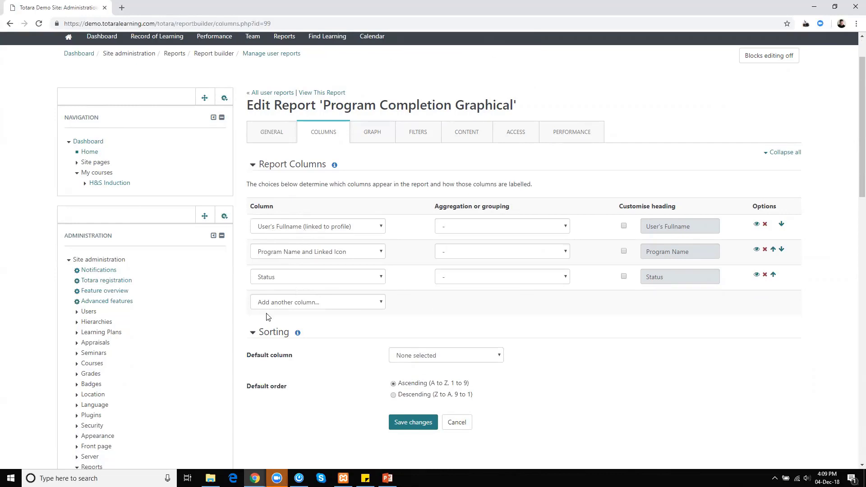
- Add the User's Organisation Name(s) column to the report and save the column changes
{"action": "left_click", "coordinate": [306, 303]}
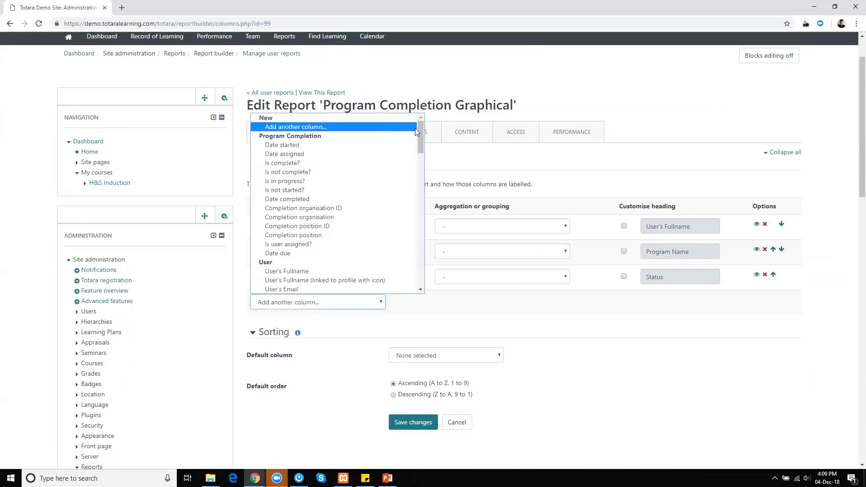
{"action": "left_click_drag", "start_coordinate": [419, 142], "coordinate": [413, 204]}
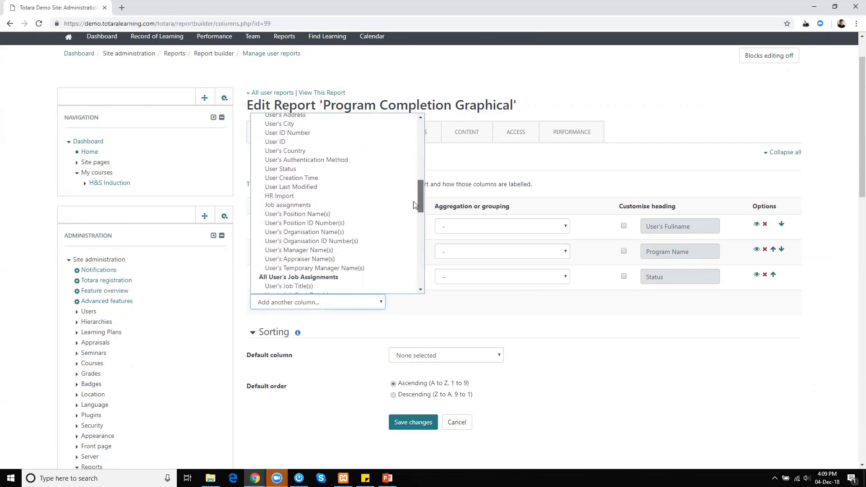
{"action": "left_click", "coordinate": [318, 232]}
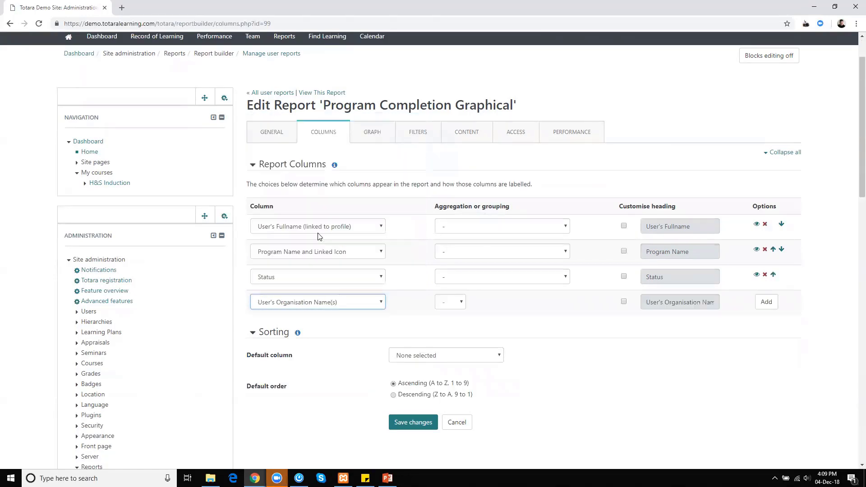
{"action": "left_click", "coordinate": [765, 301]}
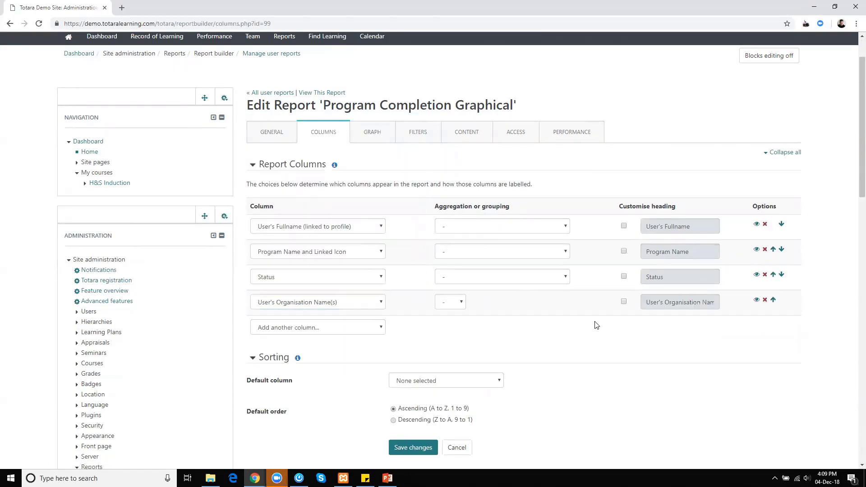
{"action": "left_click", "coordinate": [413, 446]}
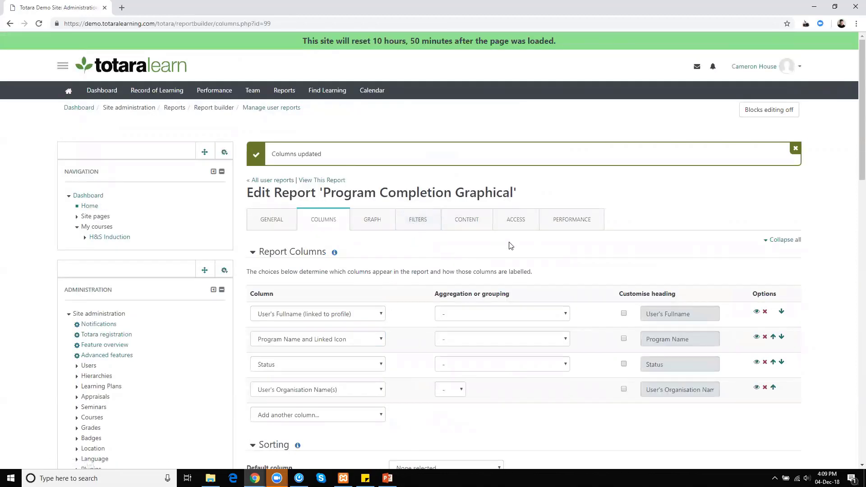
- Replace the User's Fullname column with User Last Login, aggregate it by Count, and save the column changes
{"action": "scroll", "coordinate": [510, 246], "scroll_direction": "down", "scroll_amount": 1}
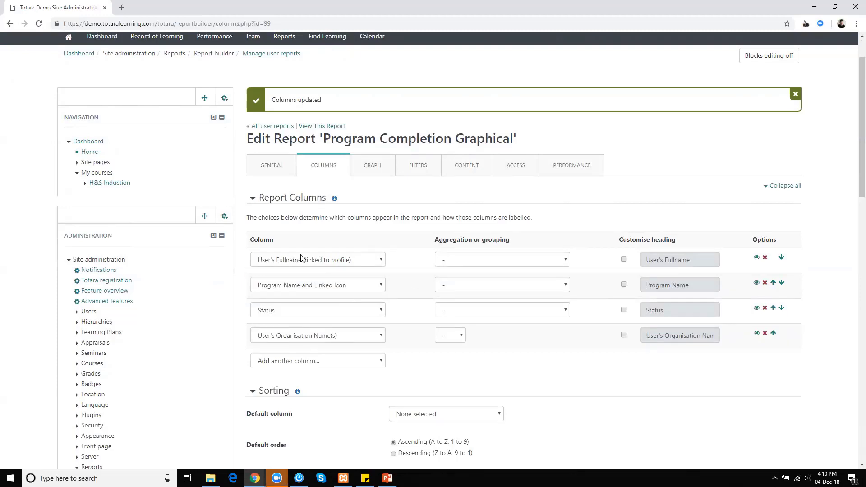
{"action": "left_click", "coordinate": [275, 265]}
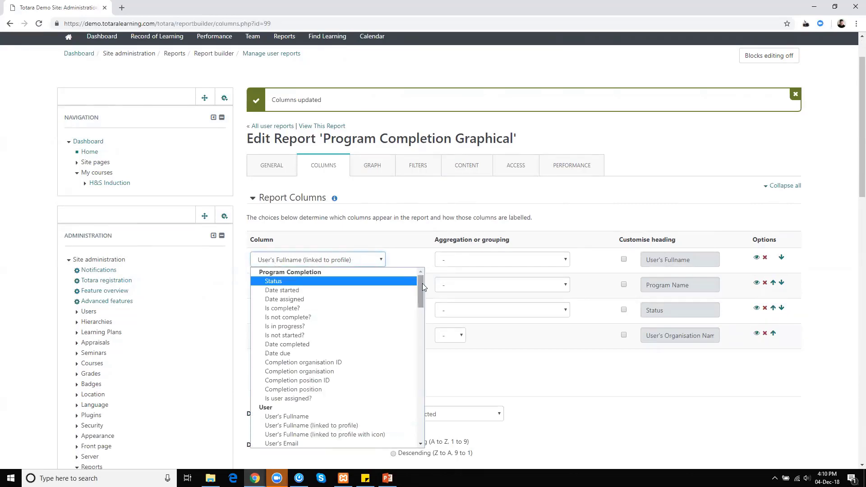
{"action": "left_click_drag", "start_coordinate": [422, 283], "coordinate": [416, 304]}
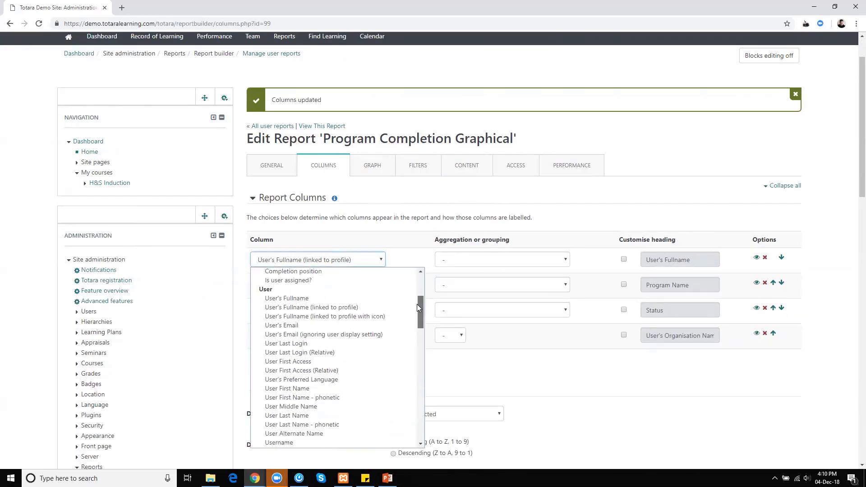
{"action": "left_click", "coordinate": [305, 342]}
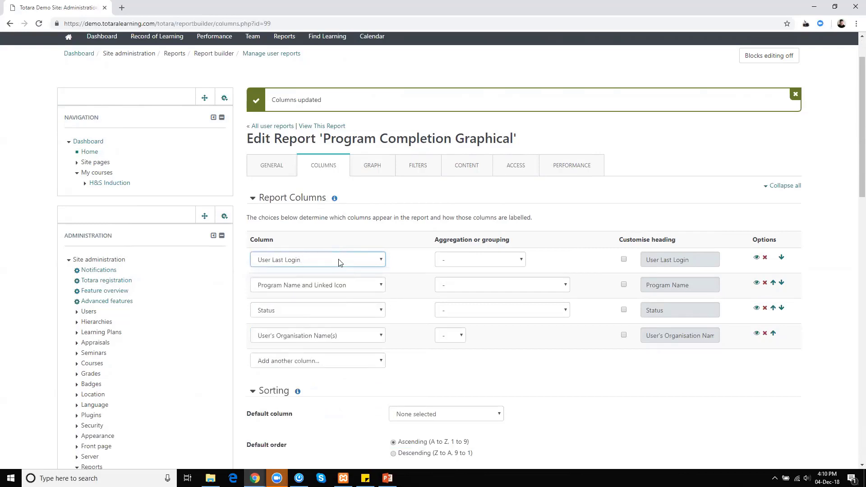
{"action": "left_click", "coordinate": [438, 264]}
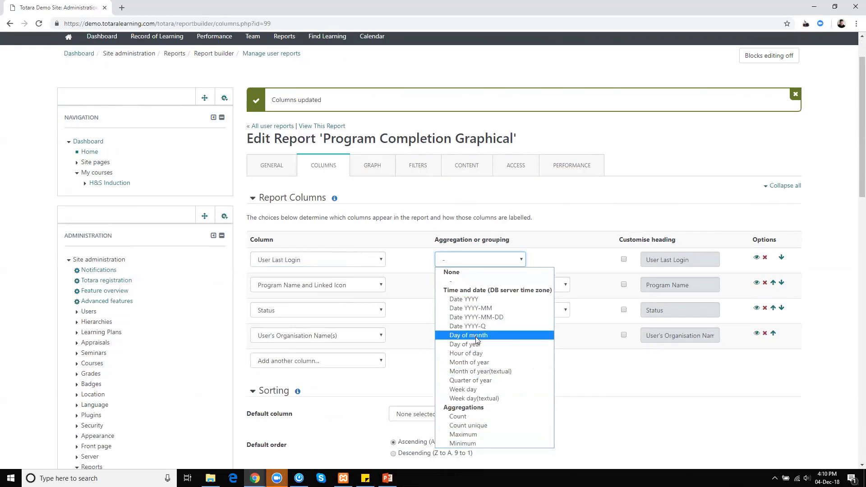
{"action": "left_click", "coordinate": [454, 417]}
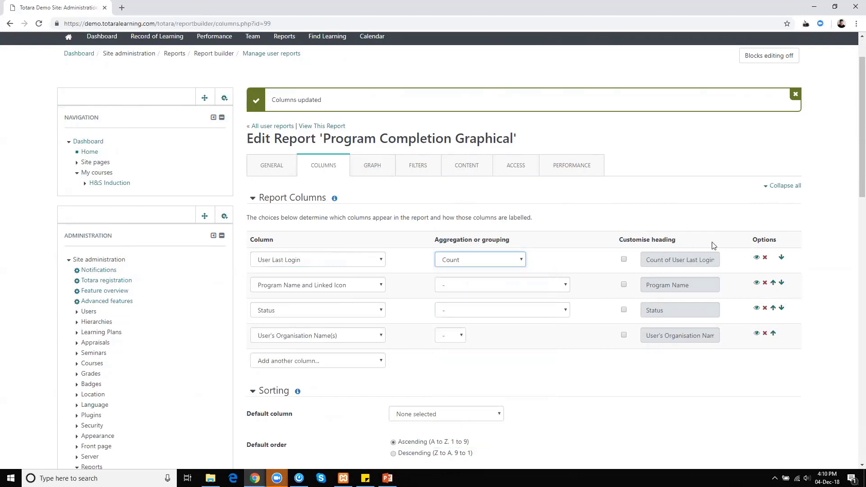
{"action": "scroll", "coordinate": [496, 361], "scroll_direction": "down", "scroll_amount": 1}
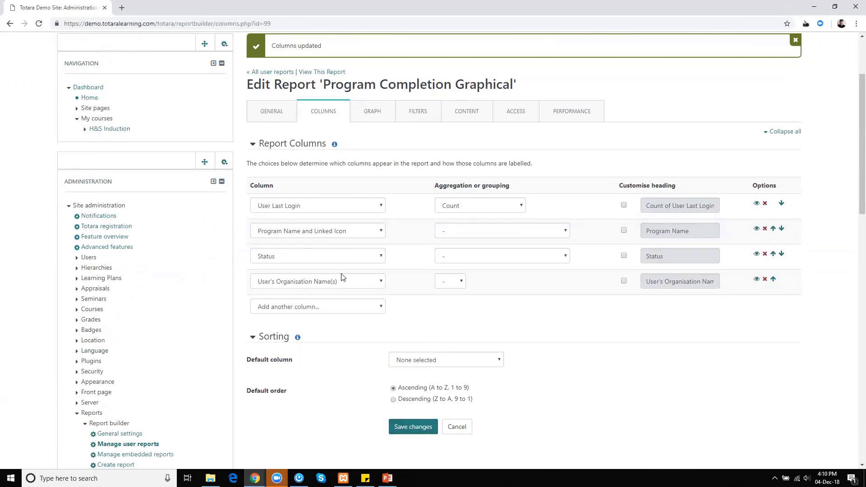
{"action": "left_click", "coordinate": [328, 257]}
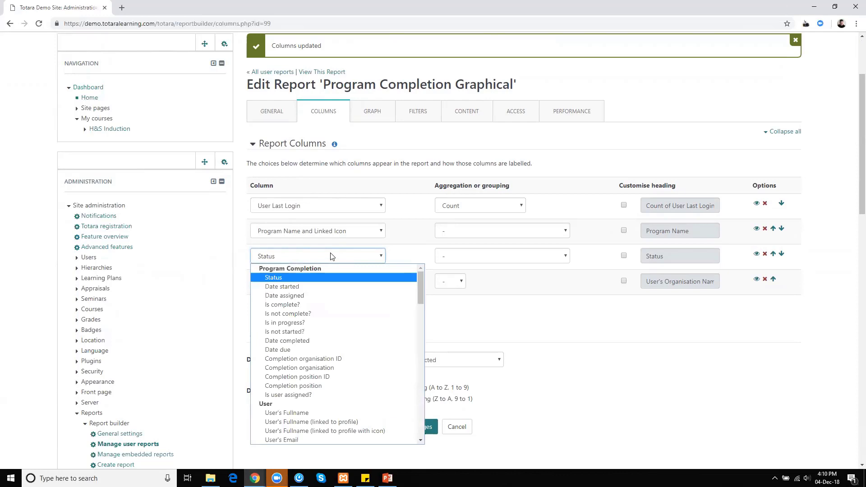
{"action": "left_click", "coordinate": [471, 285]}
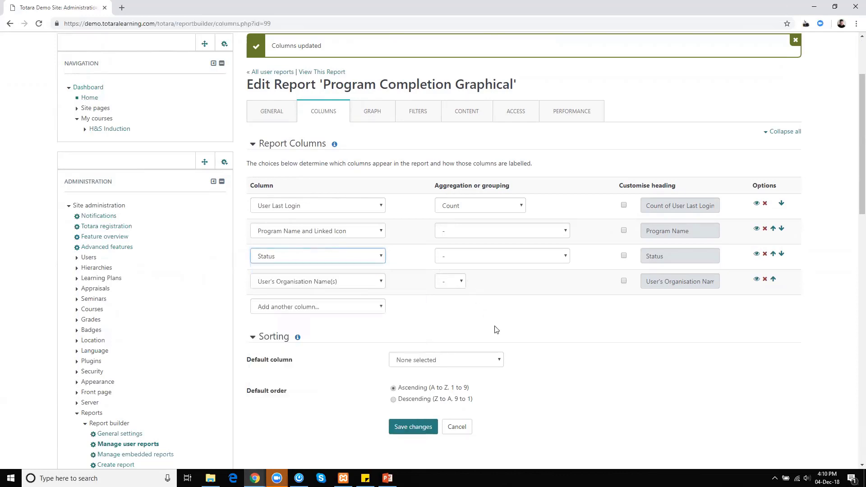
{"action": "left_click", "coordinate": [404, 430]}
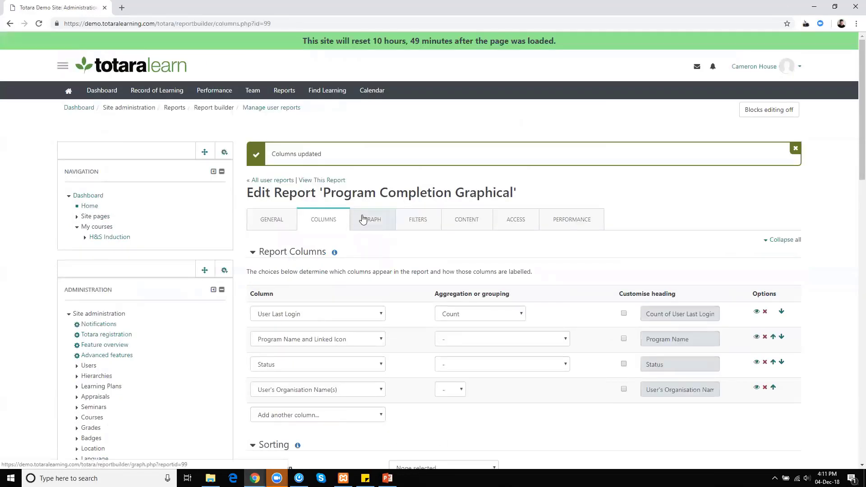
- View the Program Completion Graphical report and review its login counts, programs, statuses and organisation names
{"action": "left_click", "coordinate": [362, 219]}
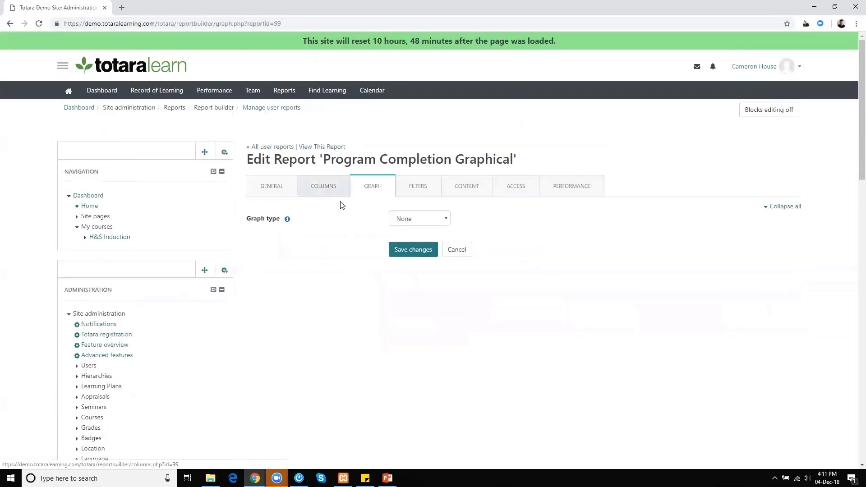
{"action": "left_click", "coordinate": [324, 195]}
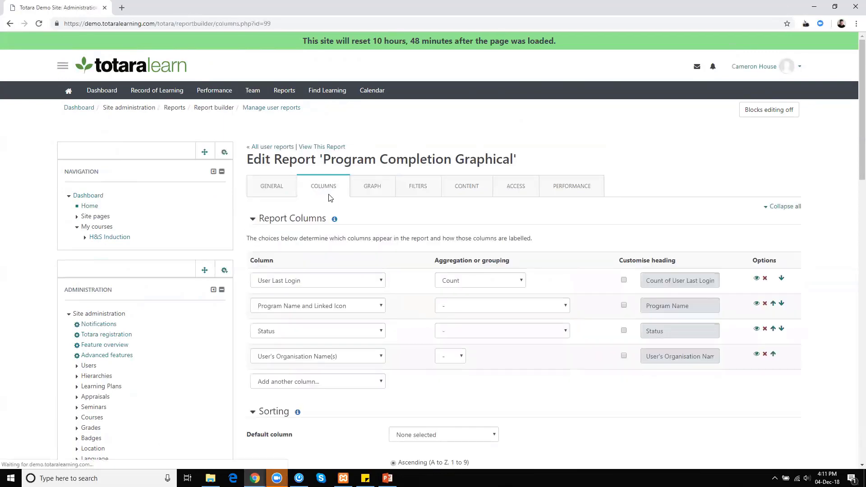
{"action": "left_click", "coordinate": [320, 147]}
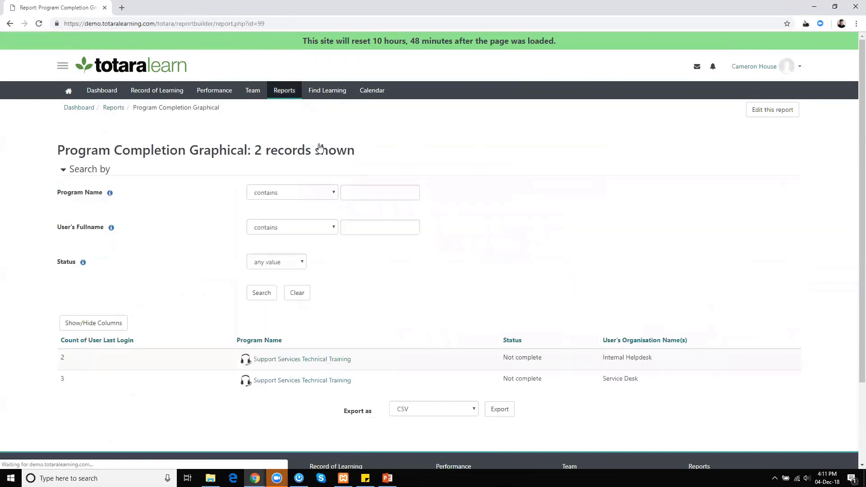
{"action": "scroll", "coordinate": [427, 199], "scroll_direction": "down", "scroll_amount": 2}
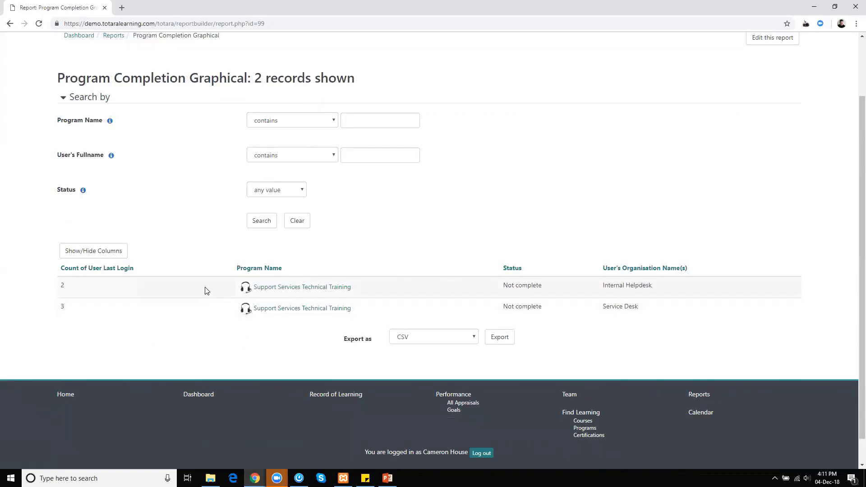
{"action": "scroll", "coordinate": [247, 242], "scroll_direction": "up", "scroll_amount": 2}
{"action": "left_click_drag", "start_coordinate": [247, 242], "coordinate": [555, 145]}
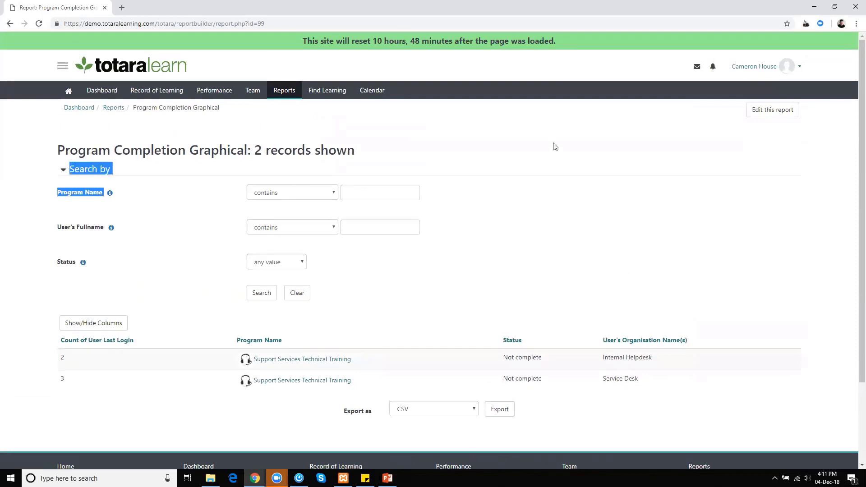
{"action": "left_click", "coordinate": [823, 50]}
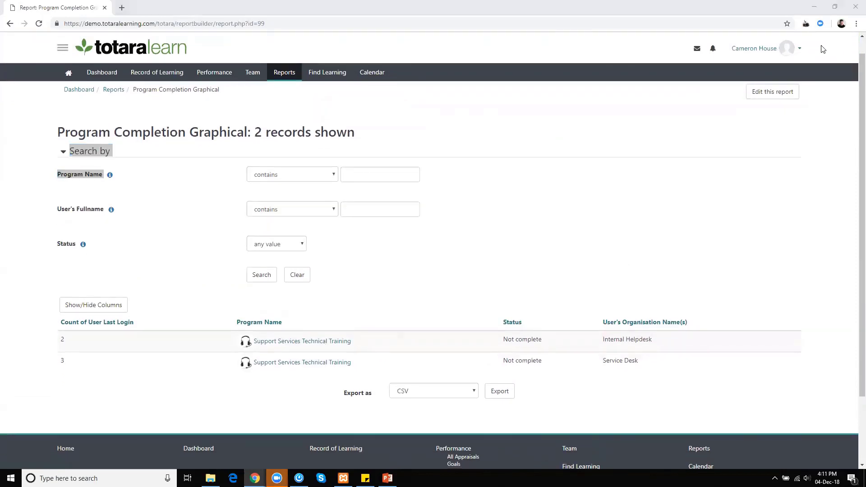
- Open the report's graph settings and choose a Column graph with the orientation Data series in columns
{"action": "left_click", "coordinate": [770, 93]}
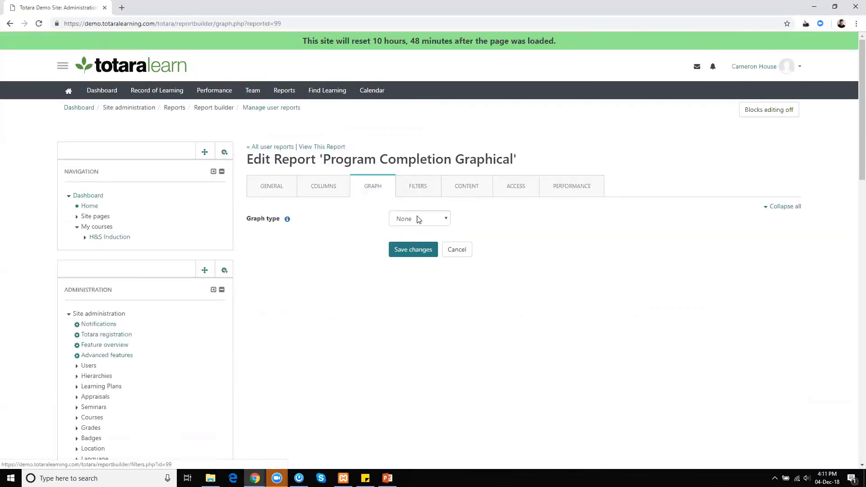
{"action": "left_click", "coordinate": [412, 218]}
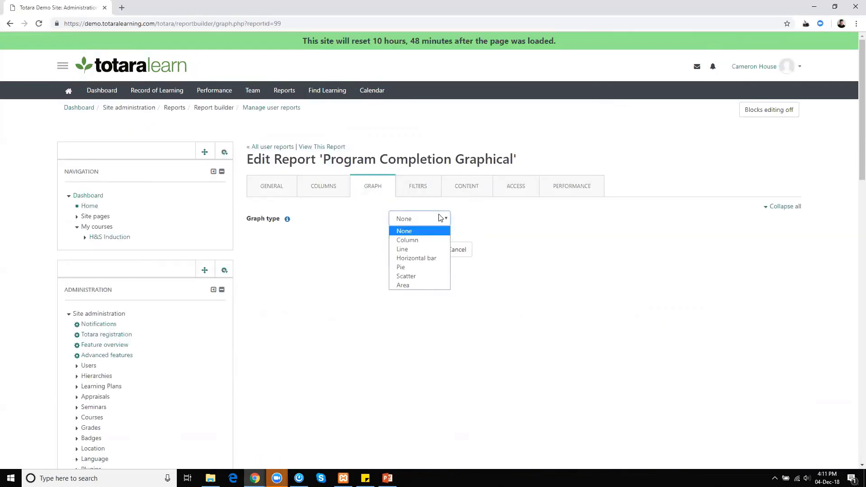
{"action": "left_click", "coordinate": [415, 244]}
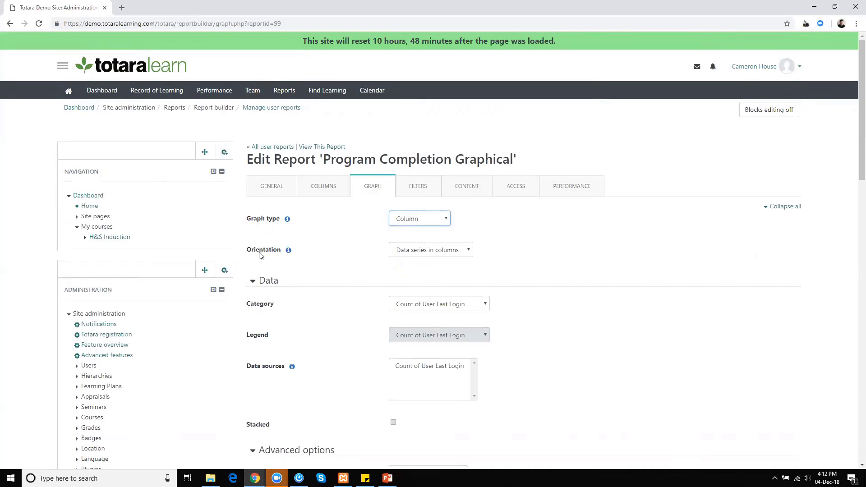
{"action": "left_click", "coordinate": [707, 66]}
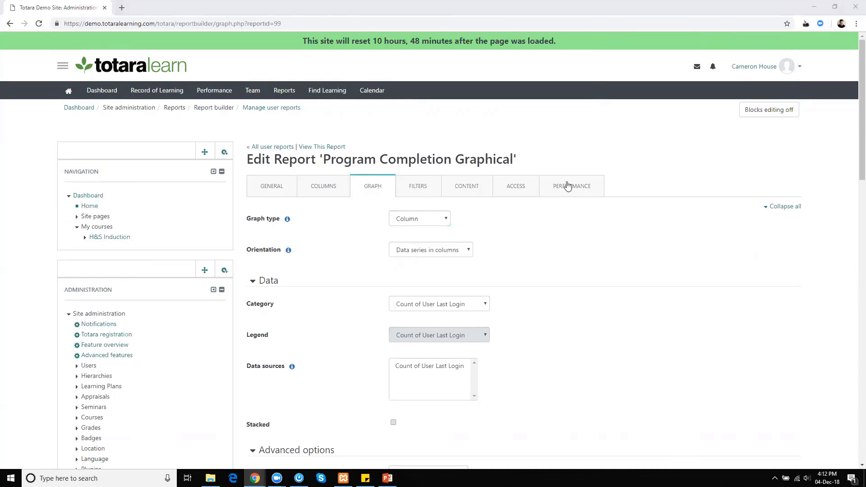
{"action": "left_click", "coordinate": [417, 219]}
{"action": "left_click", "coordinate": [417, 218]}
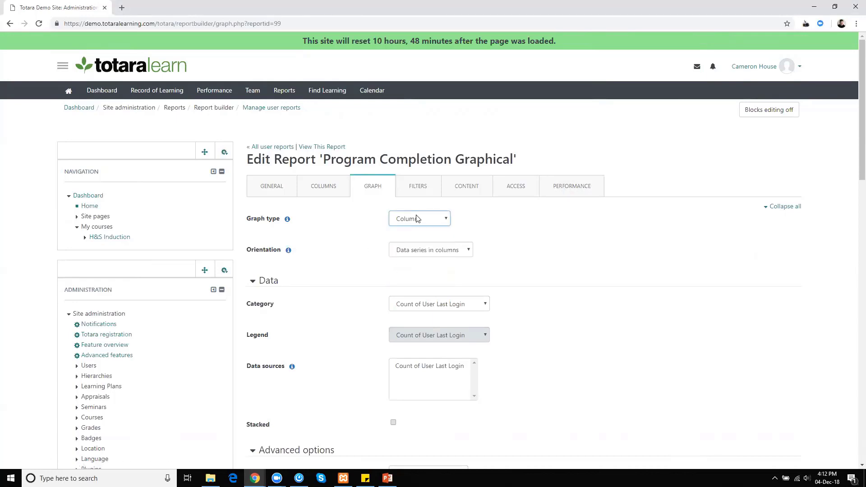
{"action": "left_click", "coordinate": [418, 255]}
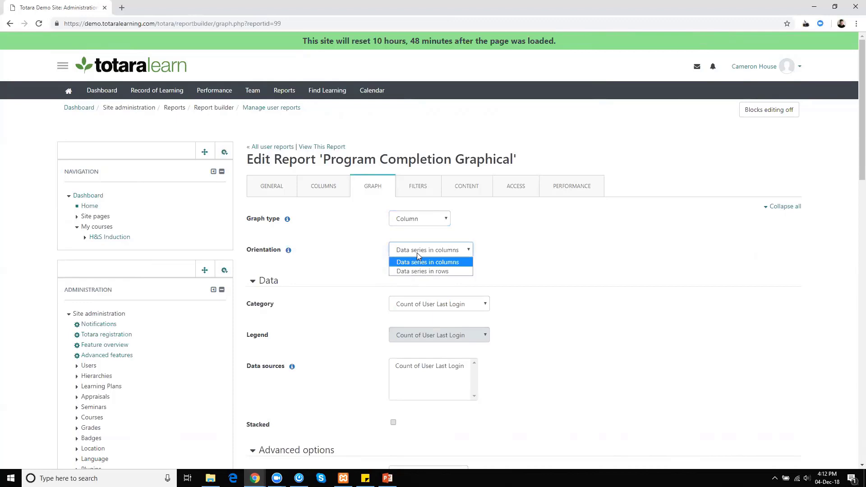
{"action": "left_click", "coordinate": [418, 263]}
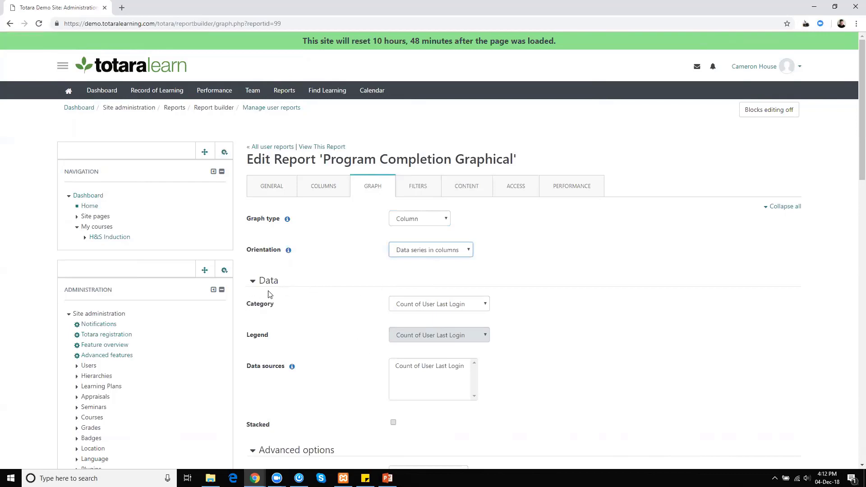
- Set the graph's category to Program Name and select Count of User Last Login as its data source
{"action": "left_click", "coordinate": [426, 307]}
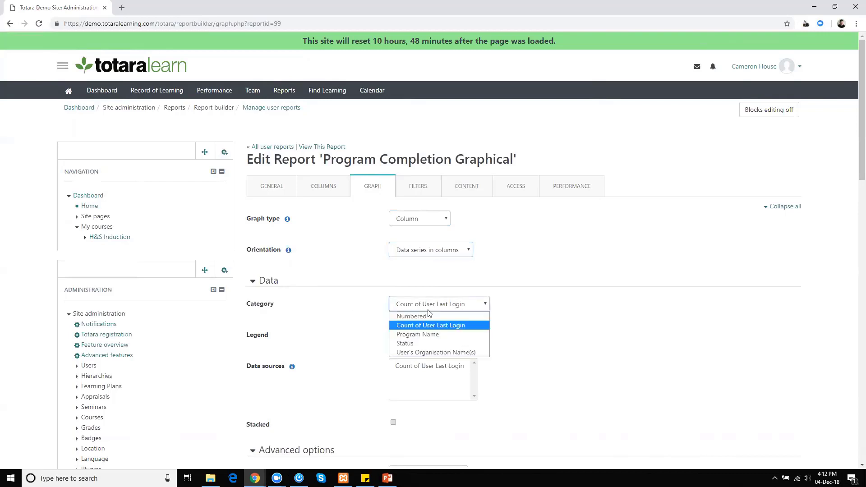
{"action": "left_click", "coordinate": [412, 335]}
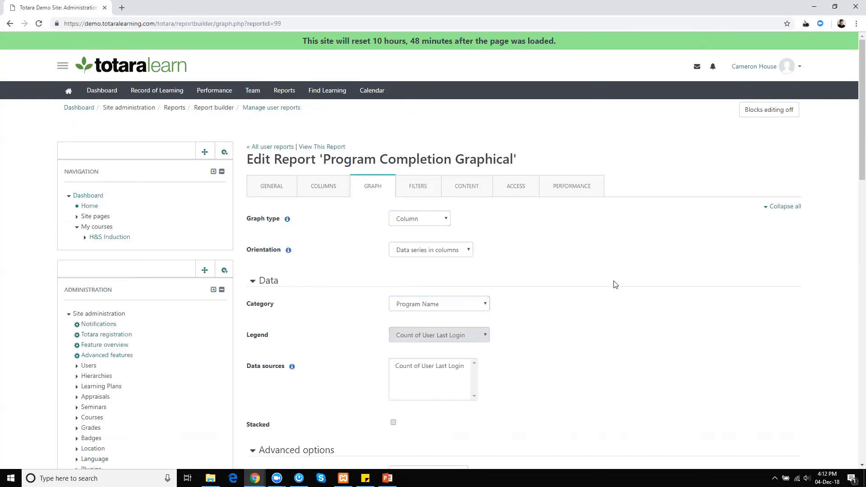
{"action": "scroll", "coordinate": [854, 152], "scroll_direction": "down", "scroll_amount": 5}
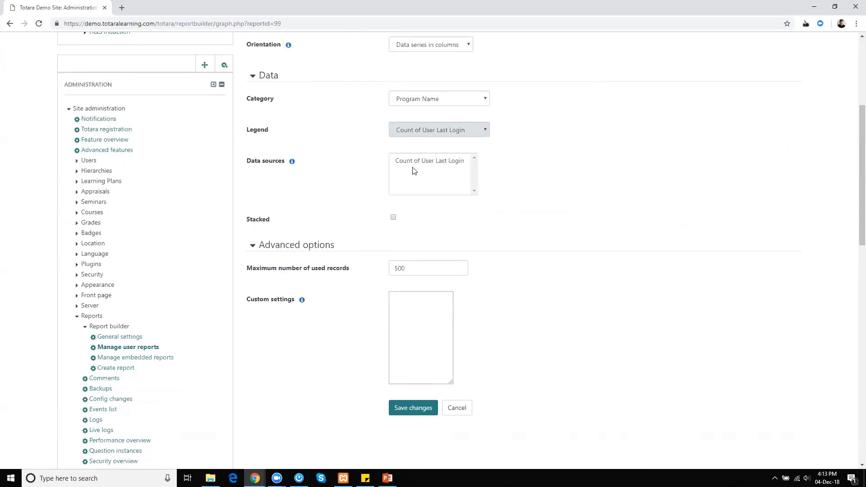
{"action": "left_click", "coordinate": [424, 163]}
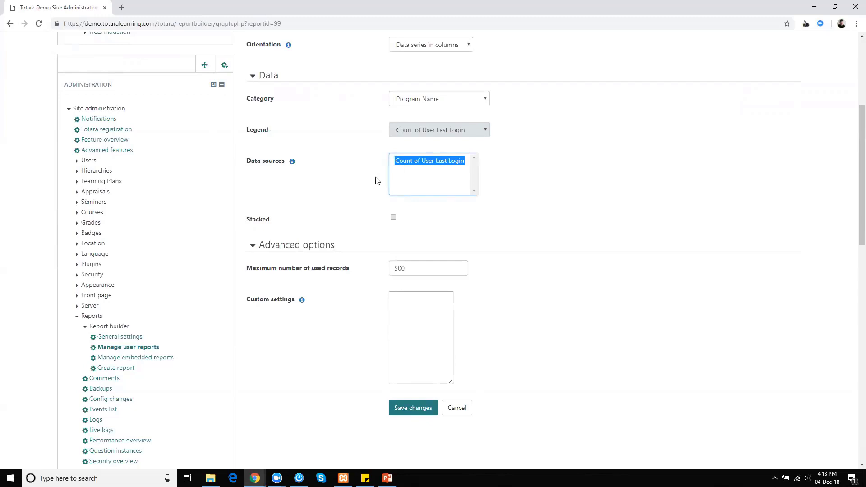
- Leave the graph settings without saving and return to the report's column settings
{"action": "left_click", "coordinate": [332, 212]}
{"action": "scroll", "coordinate": [333, 212], "scroll_direction": "up", "scroll_amount": 3}
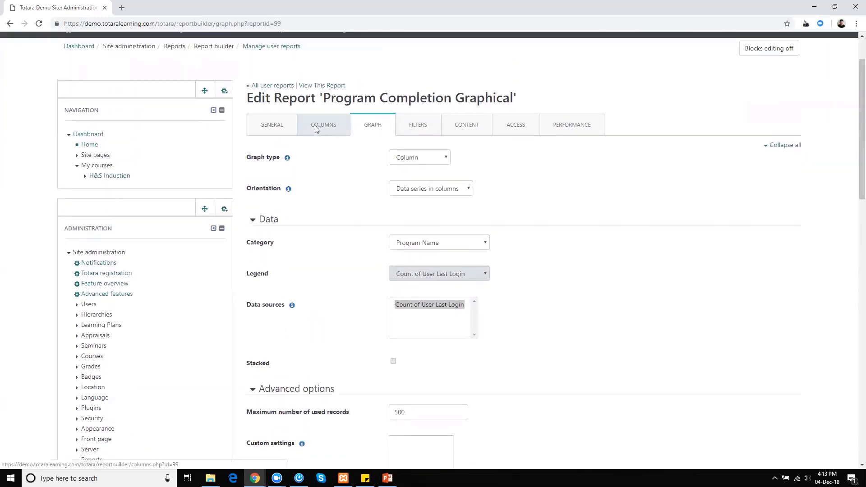
{"action": "left_click", "coordinate": [315, 126]}
{"action": "left_click", "coordinate": [474, 73]}
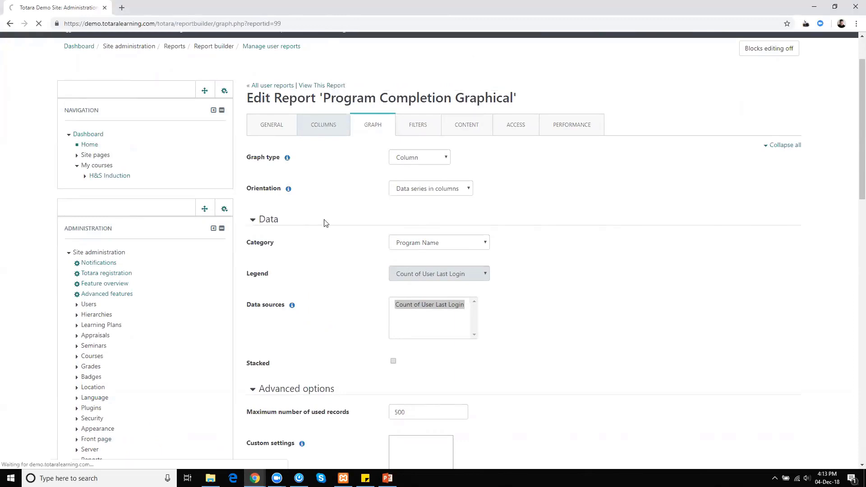
{"action": "scroll", "coordinate": [320, 299], "scroll_direction": "down", "scroll_amount": 2}
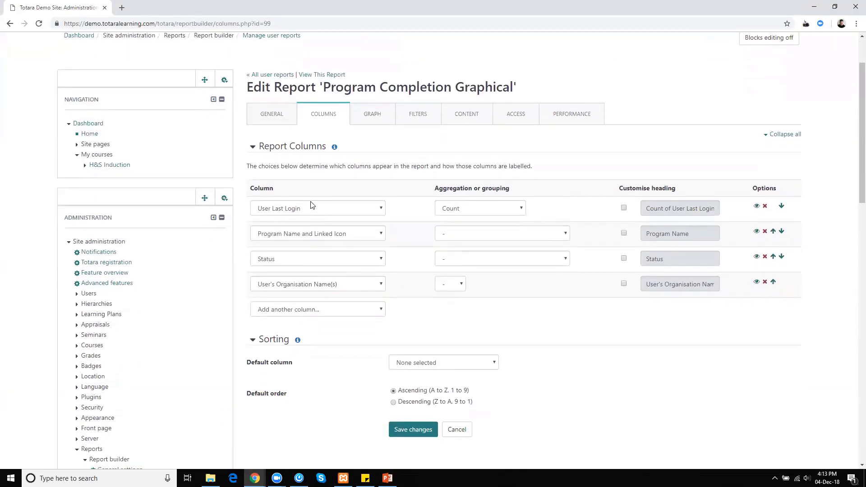
{"action": "left_click", "coordinate": [309, 209]}
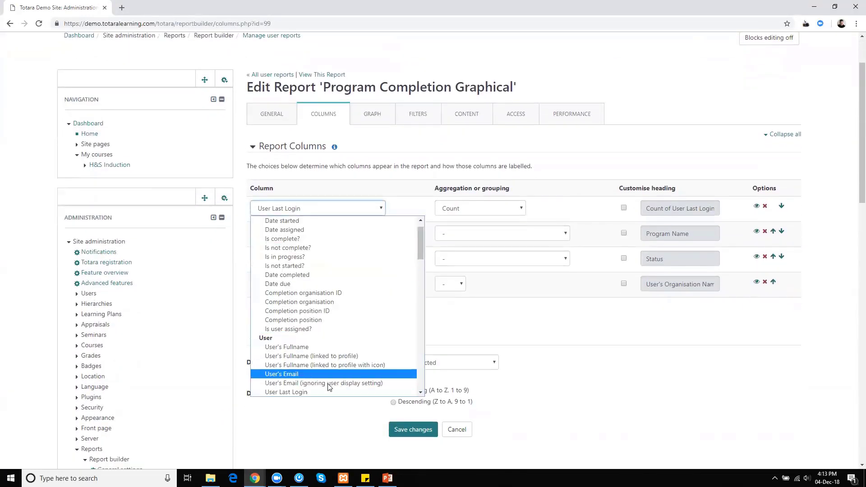
{"action": "scroll", "coordinate": [406, 392], "scroll_direction": "down", "scroll_amount": 3}
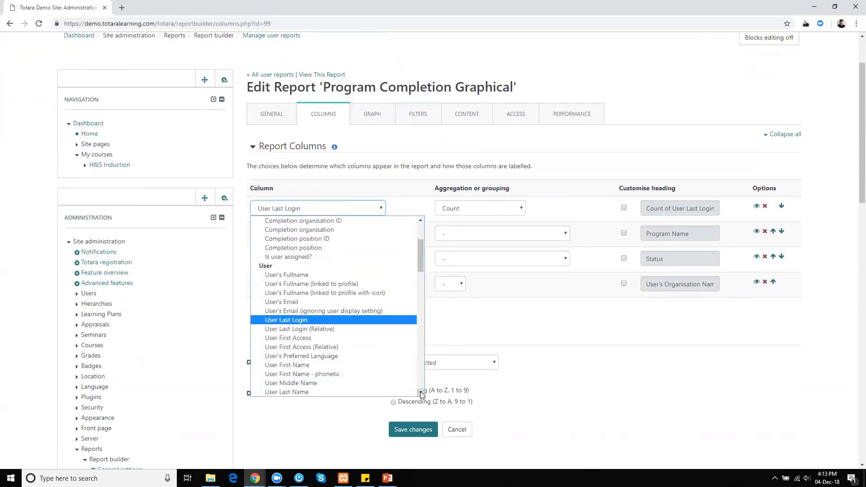
{"action": "left_click", "coordinate": [425, 257]}
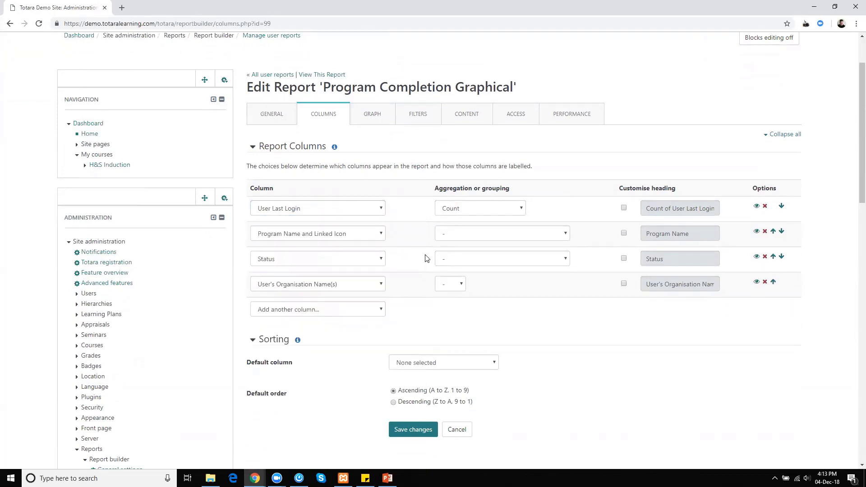
- Replace the report's User Last Login column with User's Email, keeping the Count aggregation, and save the column changes
{"action": "left_click", "coordinate": [367, 208]}
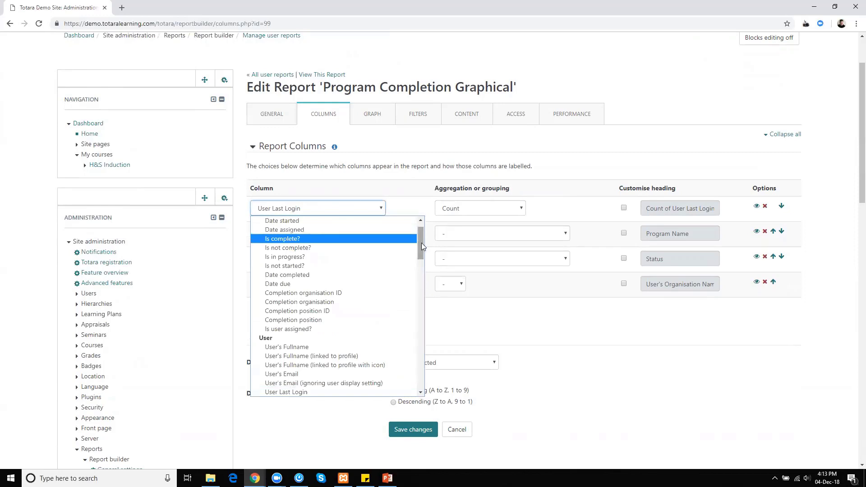
{"action": "left_click_drag", "start_coordinate": [421, 243], "coordinate": [421, 293]}
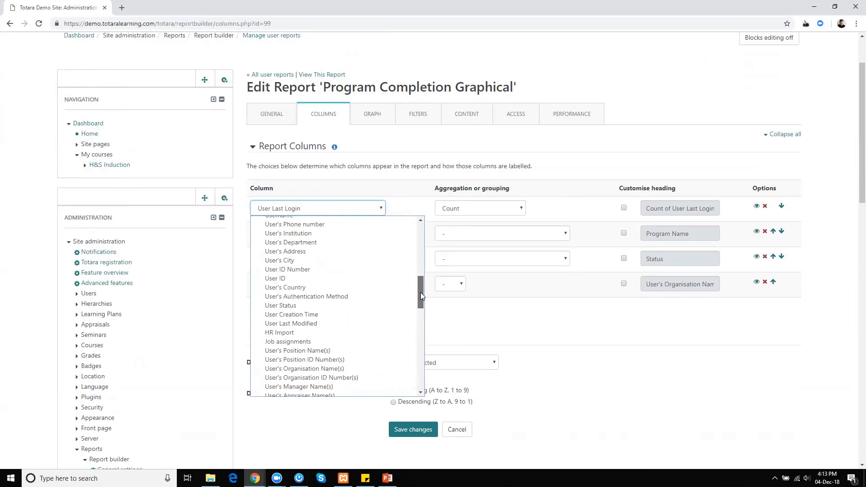
{"action": "left_click_drag", "start_coordinate": [421, 292], "coordinate": [418, 261]}
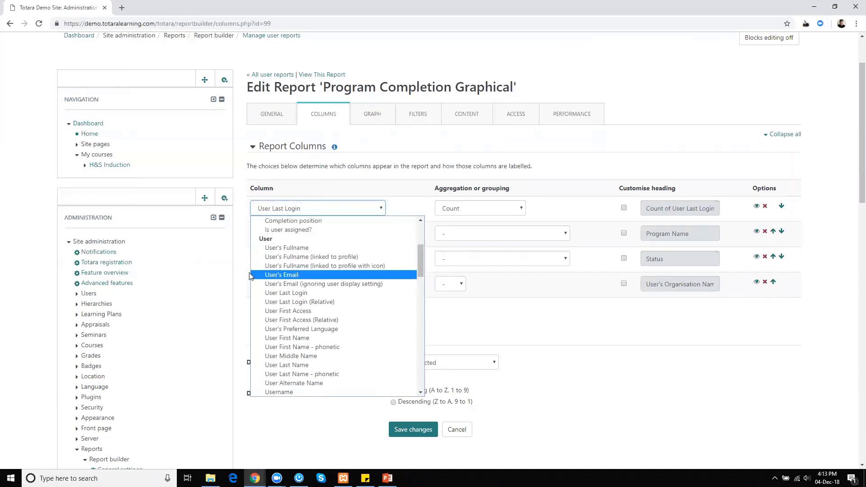
{"action": "left_click", "coordinate": [280, 275]}
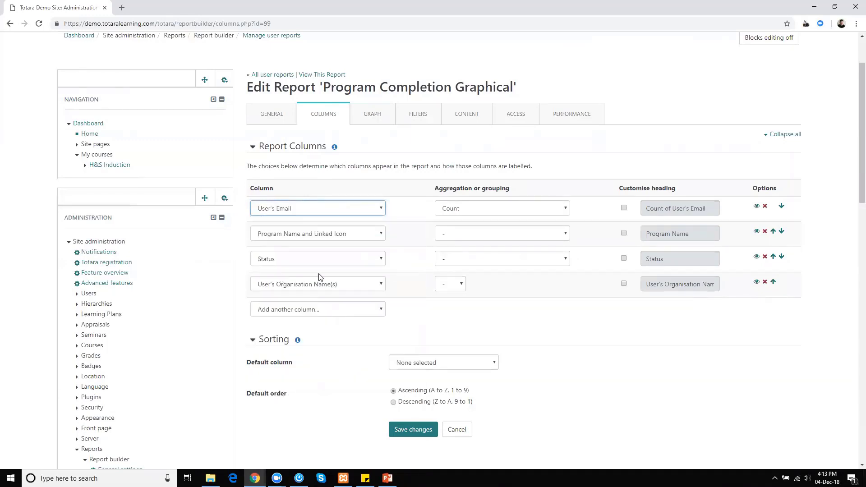
{"action": "left_click", "coordinate": [409, 430]}
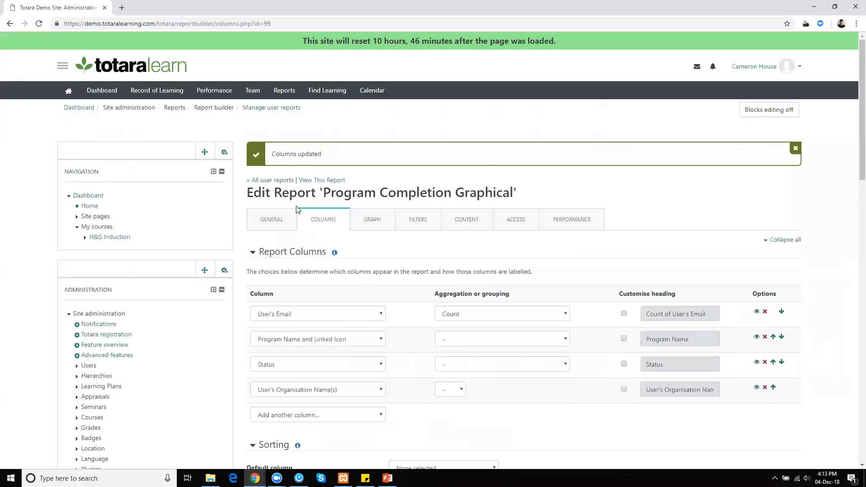
- View the report with its updated column, and return to editing it in the graph settings
{"action": "left_click", "coordinate": [321, 181]}
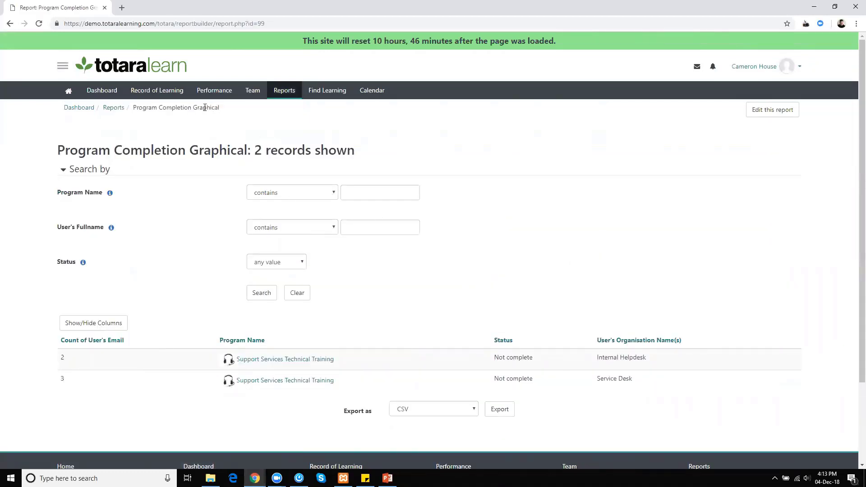
{"action": "left_click", "coordinate": [779, 116]}
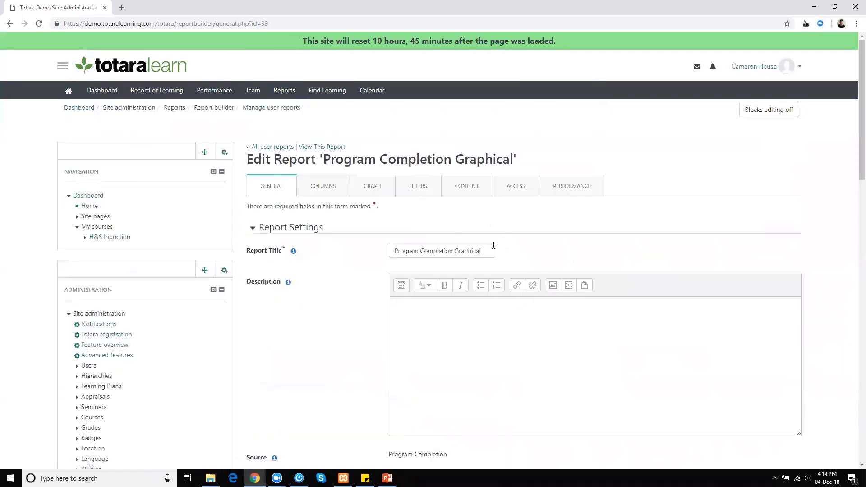
{"action": "left_click", "coordinate": [373, 190]}
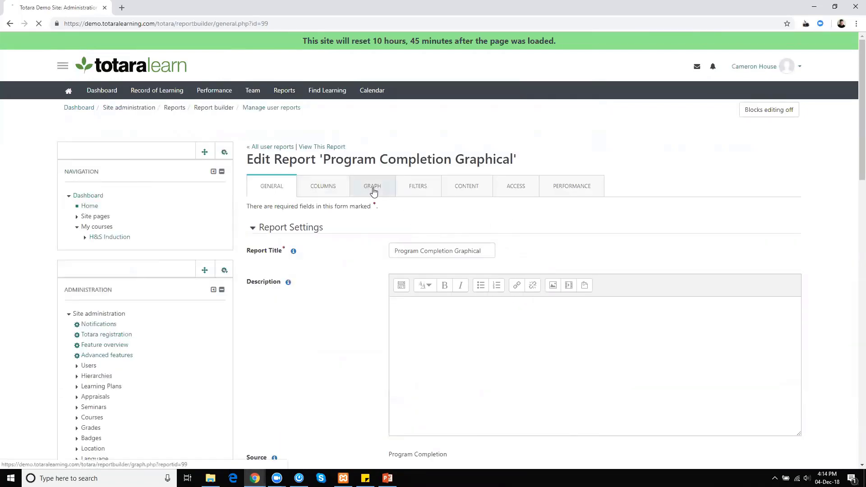
{"action": "left_click", "coordinate": [321, 198]}
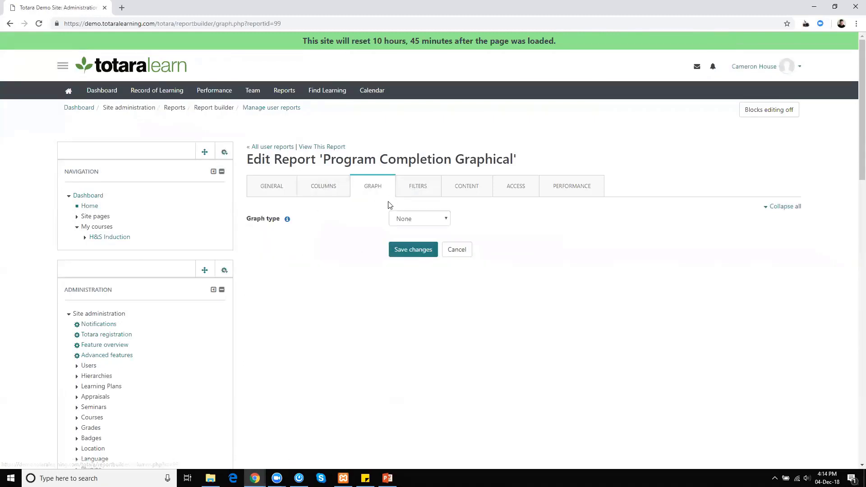
- Try to save a stacked Column graph that uses Count of User's Email as its data source
{"action": "left_click", "coordinate": [420, 225]}
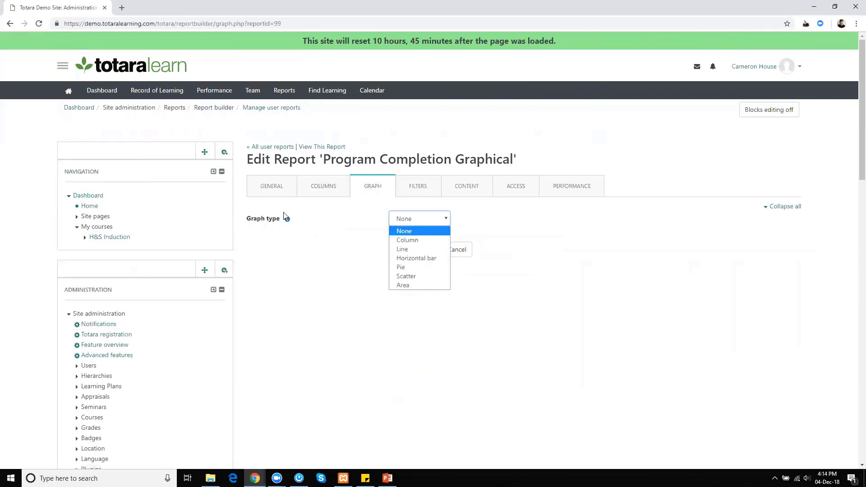
{"action": "left_click", "coordinate": [402, 242]}
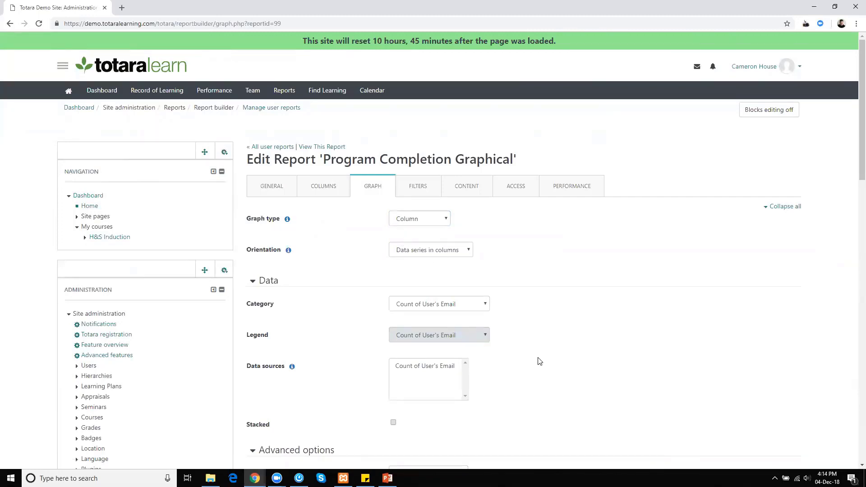
{"action": "scroll", "coordinate": [540, 362], "scroll_direction": "down", "scroll_amount": 1}
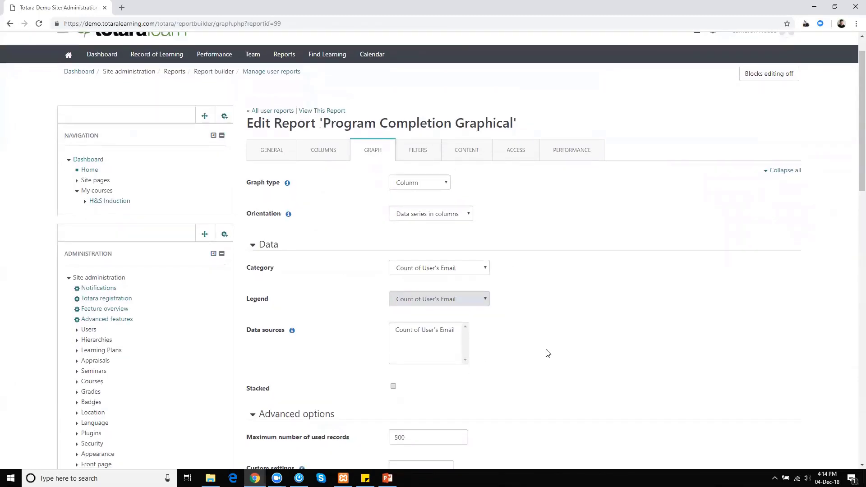
{"action": "left_click", "coordinate": [409, 333]}
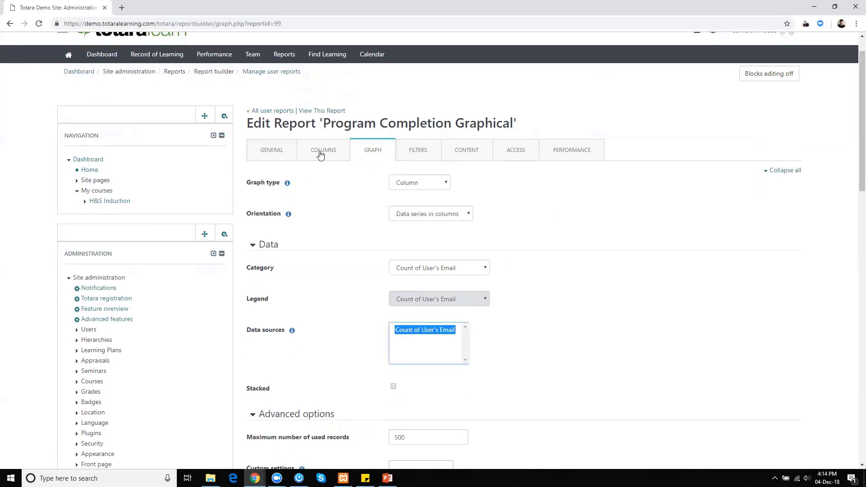
{"action": "left_click", "coordinate": [510, 321]}
{"action": "scroll", "coordinate": [548, 350], "scroll_direction": "down", "scroll_amount": 1}
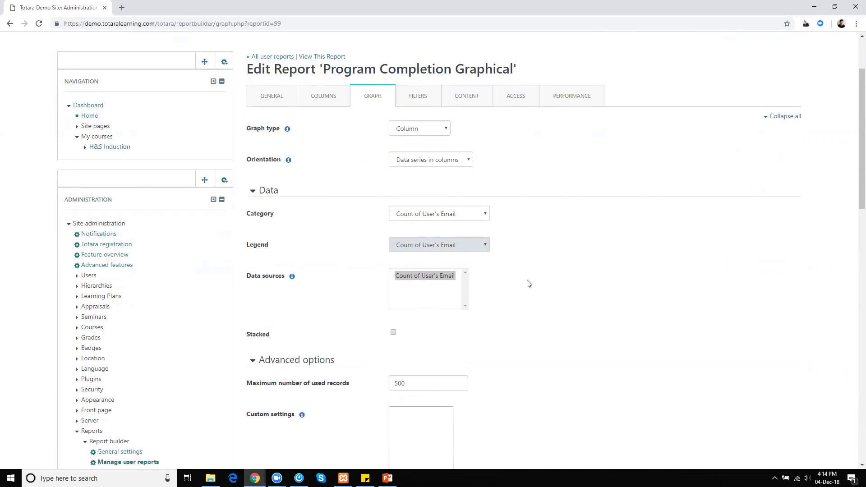
{"action": "scroll", "coordinate": [529, 283], "scroll_direction": "down", "scroll_amount": 3}
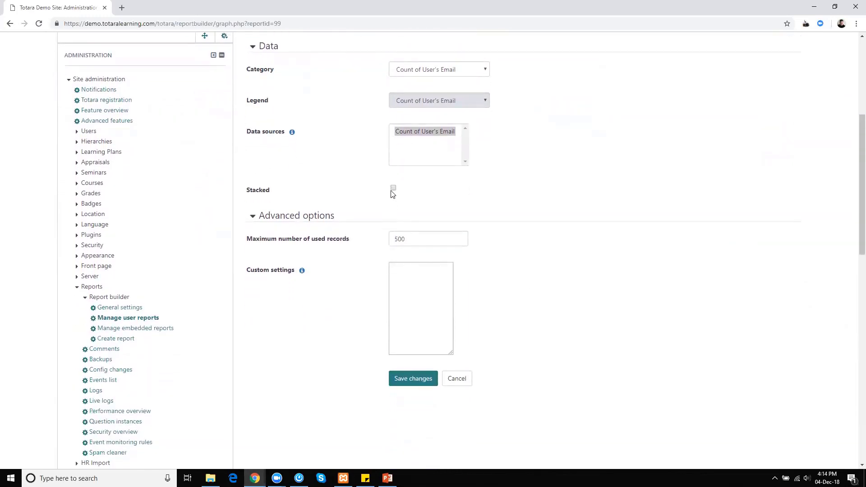
{"action": "left_click", "coordinate": [413, 378]}
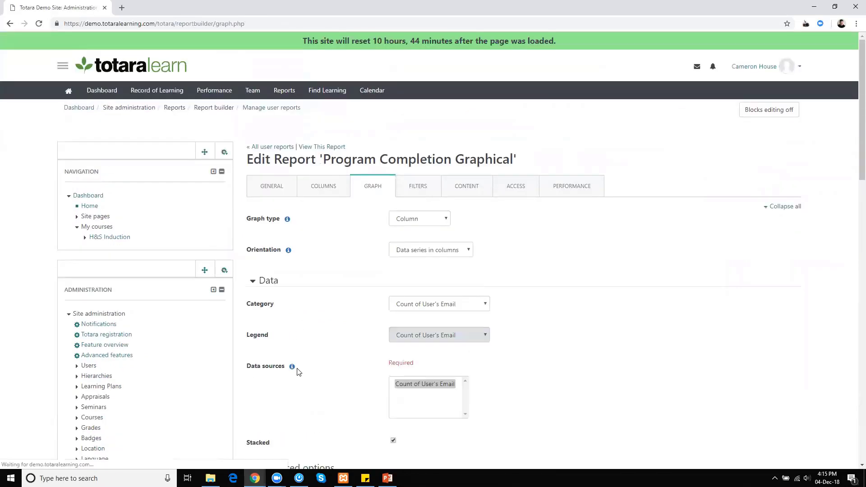
- View the report to check whether it includes the graph, and reopen its graph settings
{"action": "left_click", "coordinate": [312, 147]}
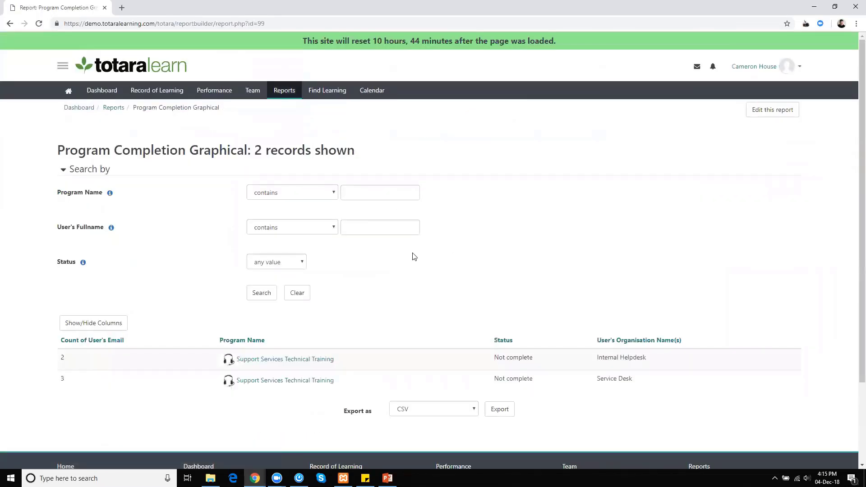
{"action": "left_click", "coordinate": [773, 109]}
{"action": "left_click", "coordinate": [367, 187]}
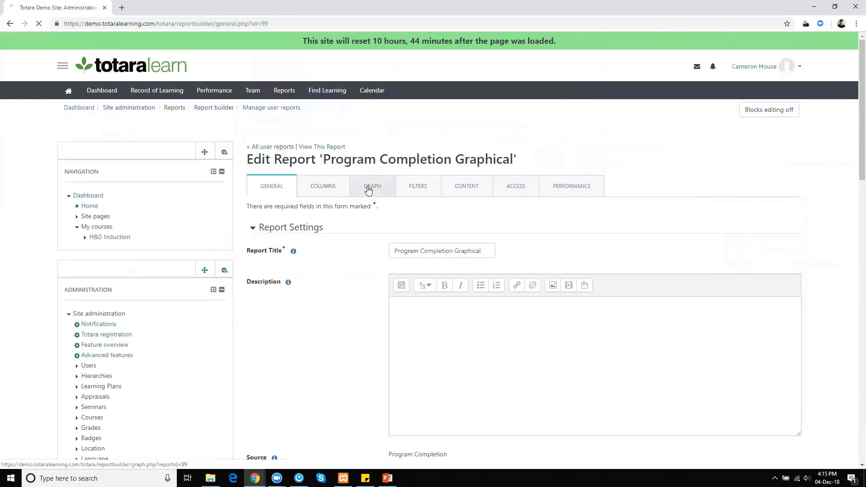
- Set the graph type to Column with Count of User's Email as data source and Stacked enabled, and submit the settings
{"action": "left_click", "coordinate": [398, 221]}
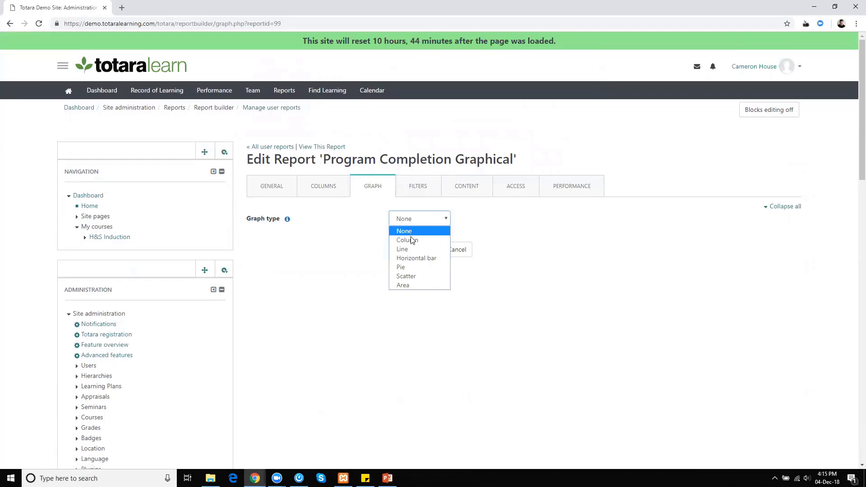
{"action": "left_click", "coordinate": [411, 240]}
{"action": "scroll", "coordinate": [362, 284], "scroll_direction": "down", "scroll_amount": 3}
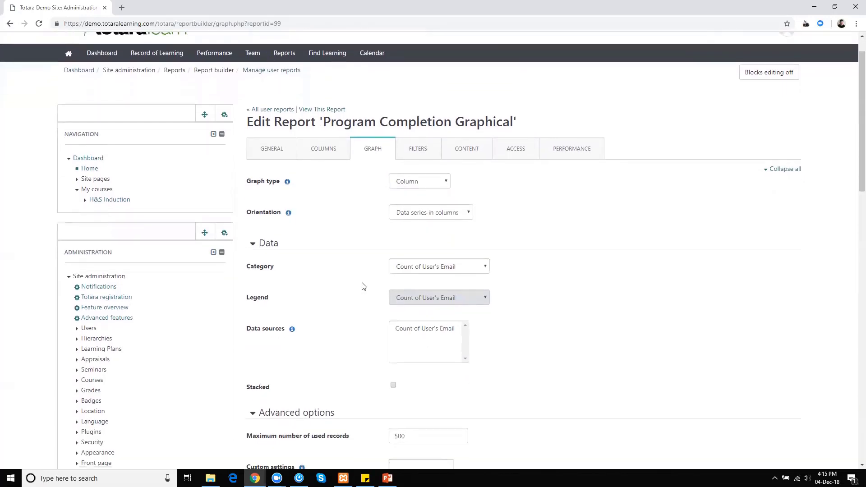
{"action": "left_click", "coordinate": [419, 239]}
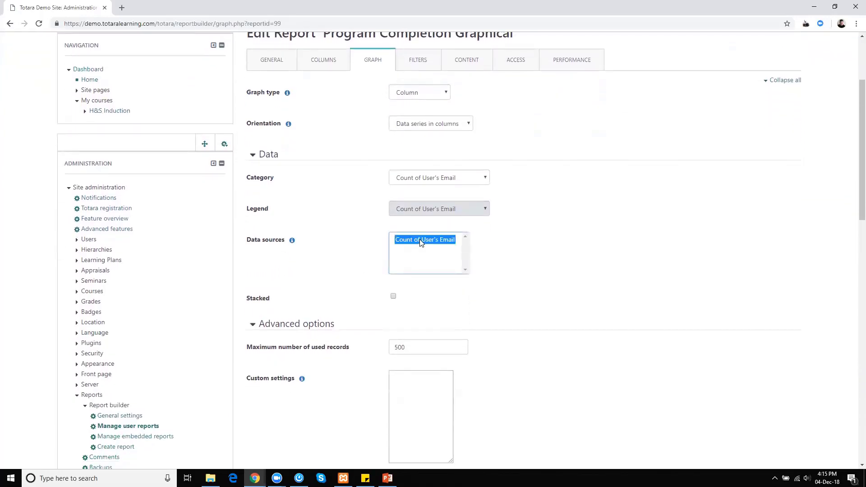
{"action": "left_click", "coordinate": [394, 297]}
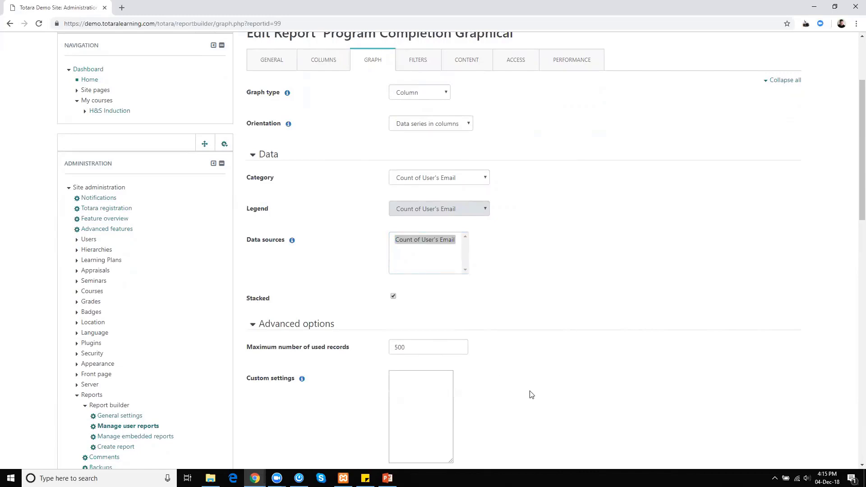
{"action": "scroll", "coordinate": [531, 395], "scroll_direction": "down", "scroll_amount": 2}
{"action": "left_click", "coordinate": [413, 415]}
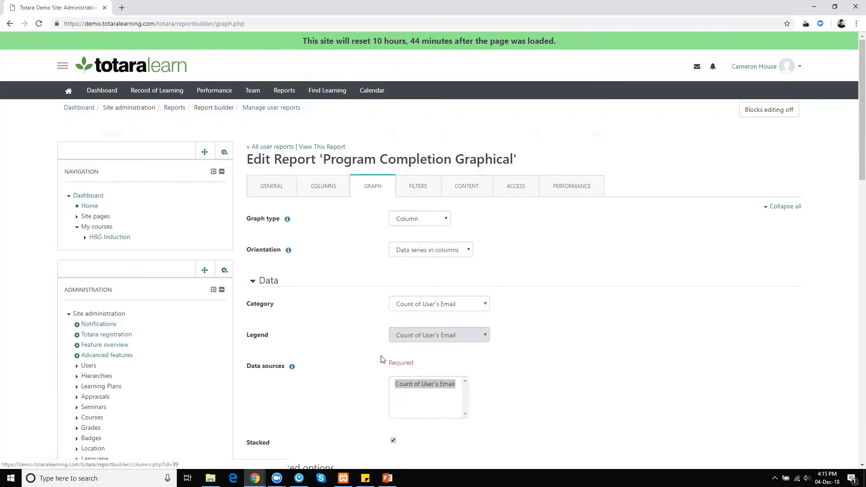
- Reselect Count of User's Email as the data source and try saving the graph settings again
{"action": "left_click", "coordinate": [418, 386]}
{"action": "left_click", "coordinate": [332, 397]}
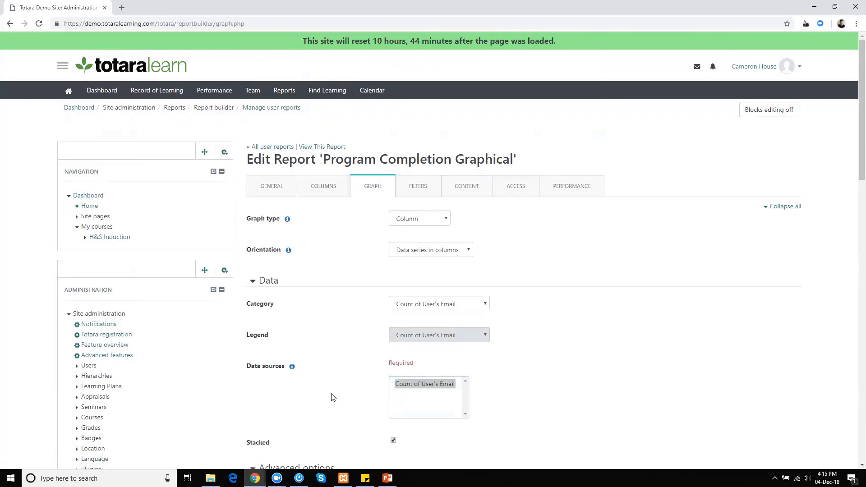
{"action": "scroll", "coordinate": [331, 397], "scroll_direction": "down", "scroll_amount": 2}
{"action": "scroll", "coordinate": [331, 397], "scroll_direction": "down", "scroll_amount": 3}
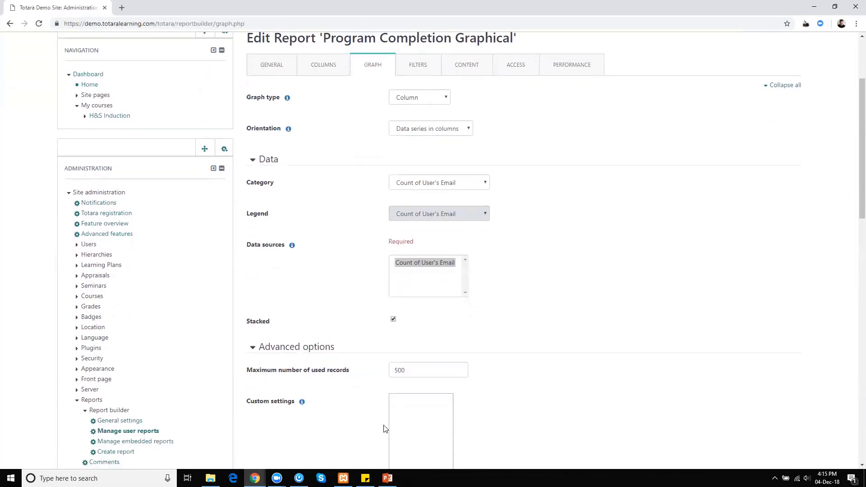
{"action": "left_click", "coordinate": [417, 434]}
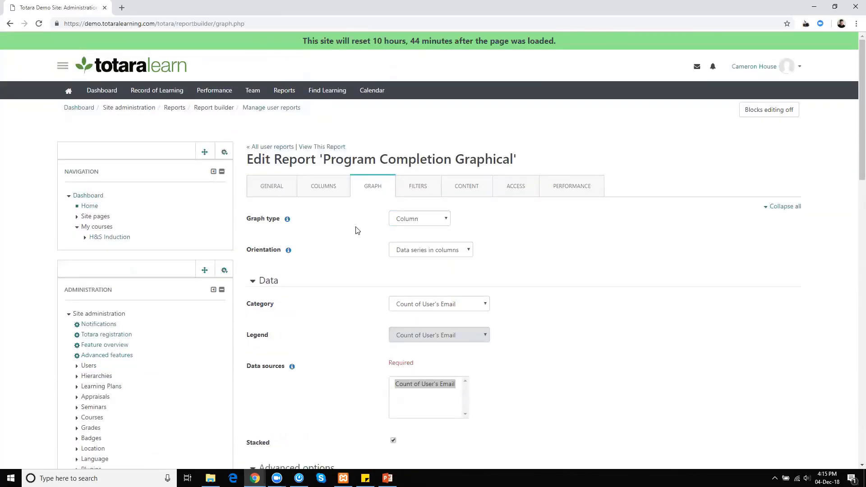
- Set the graph's category to Program Name and save the graph settings
{"action": "left_click", "coordinate": [415, 304]}
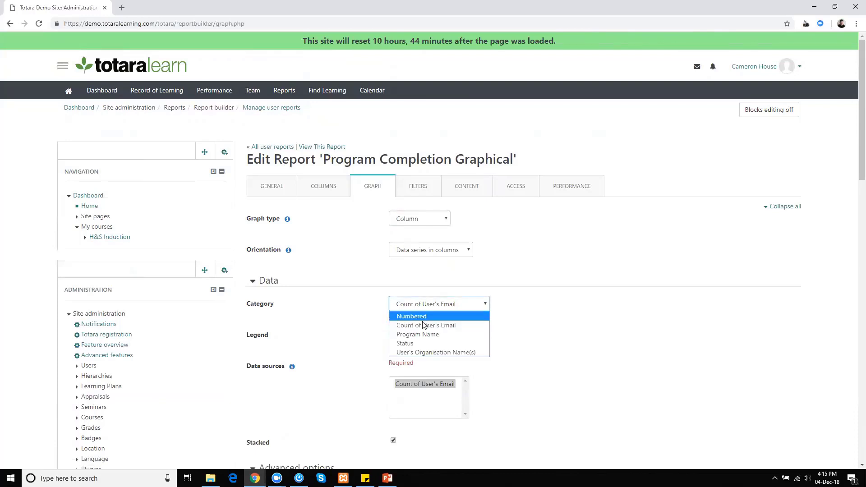
{"action": "left_click", "coordinate": [422, 338]}
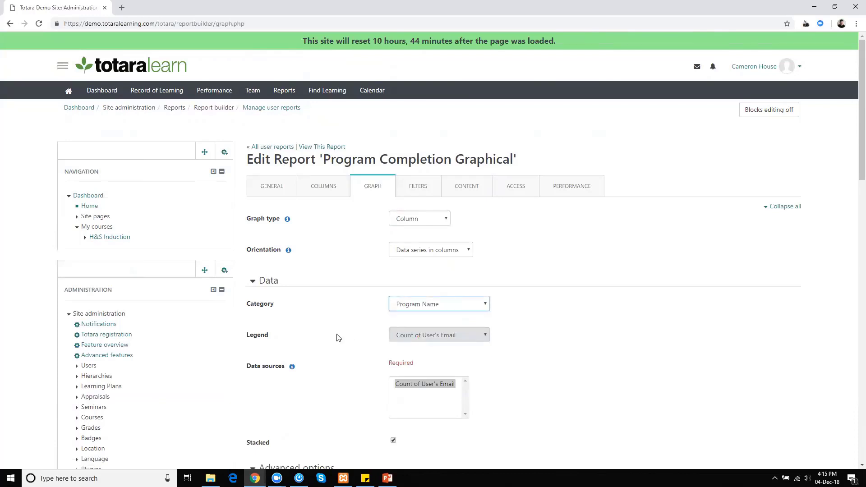
{"action": "scroll", "coordinate": [336, 338], "scroll_direction": "down", "scroll_amount": 2}
{"action": "scroll", "coordinate": [338, 338], "scroll_direction": "down", "scroll_amount": 3}
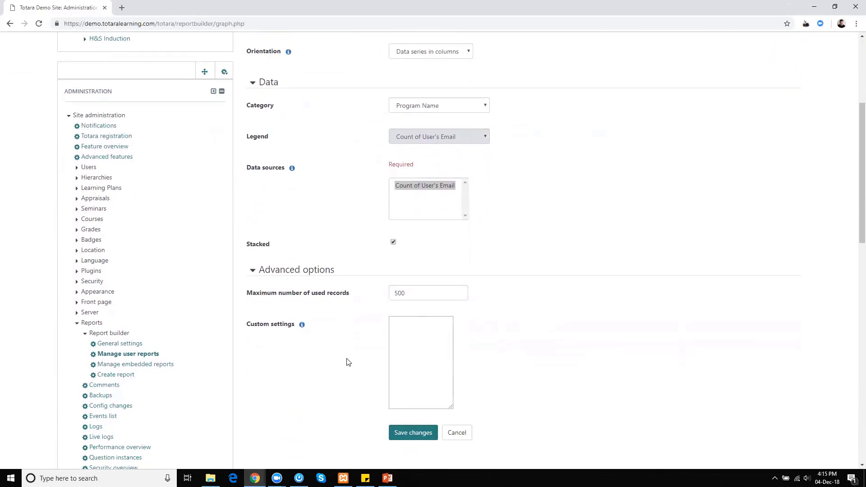
{"action": "left_click", "coordinate": [413, 432]}
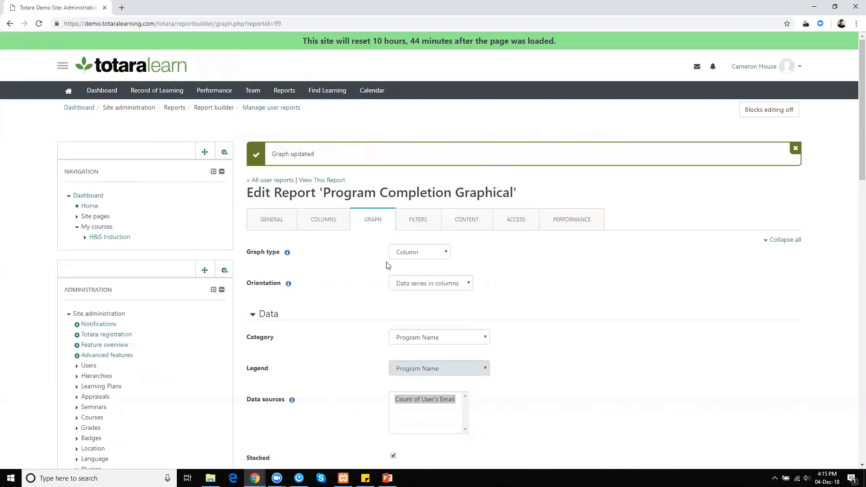
- View the Program Completion Graphical report and examine its column graph and the table below it
{"action": "left_click", "coordinate": [307, 180]}
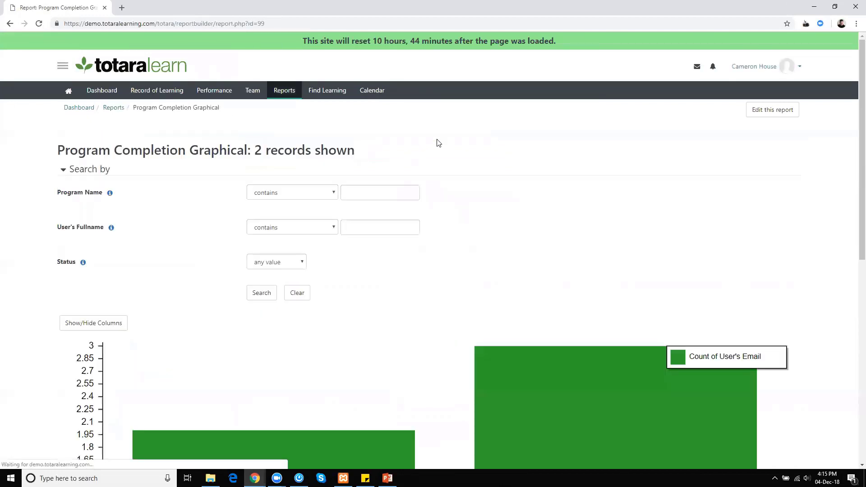
{"action": "scroll", "coordinate": [381, 223], "scroll_direction": "down", "scroll_amount": 6}
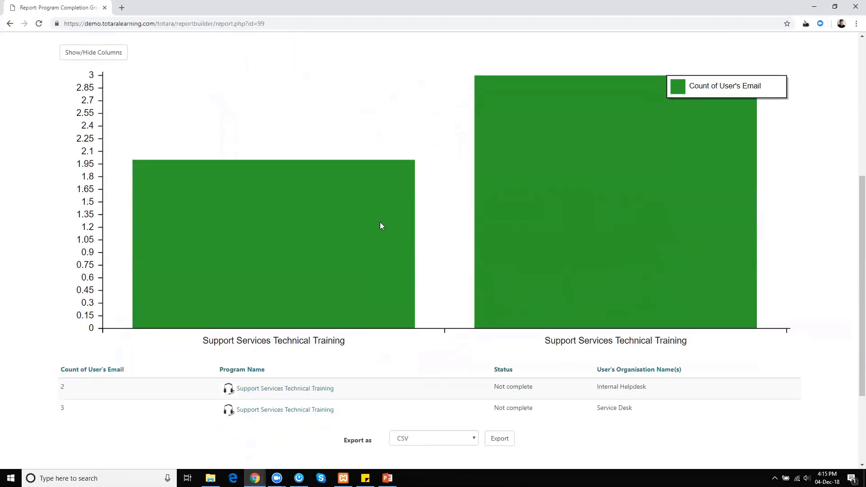
- Edit the Program Completion Graphical report to delete its User's Organisation Name(s) column, and save the column changes
{"action": "mouse_move", "coordinate": [254, 268]}
{"action": "scroll", "coordinate": [401, 104], "scroll_direction": "up", "scroll_amount": 1}
{"action": "scroll", "coordinate": [402, 105], "scroll_direction": "up", "scroll_amount": 5}
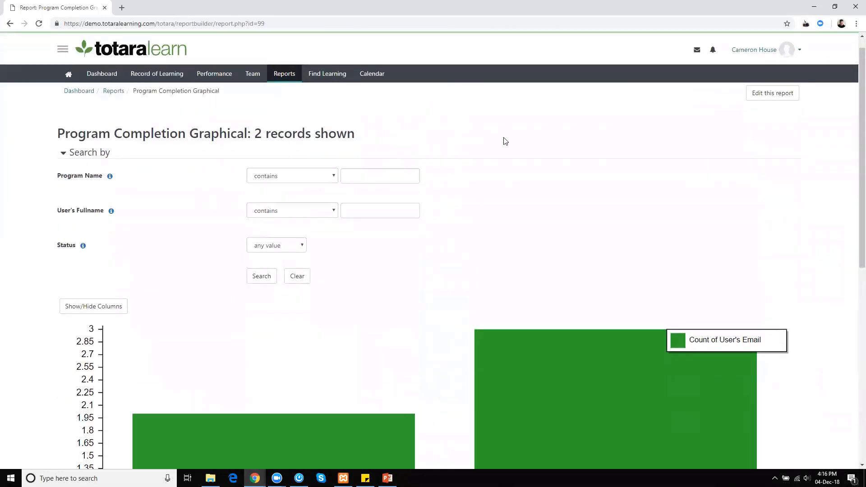
{"action": "left_click", "coordinate": [772, 99]}
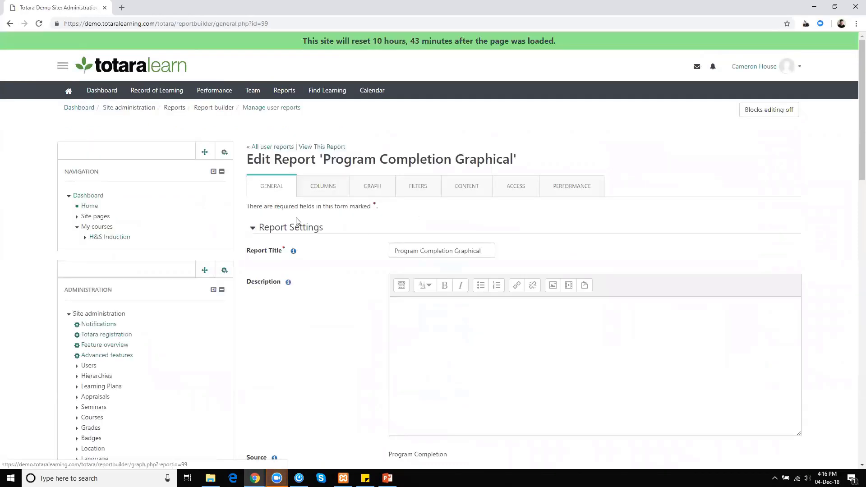
{"action": "left_click", "coordinate": [322, 191]}
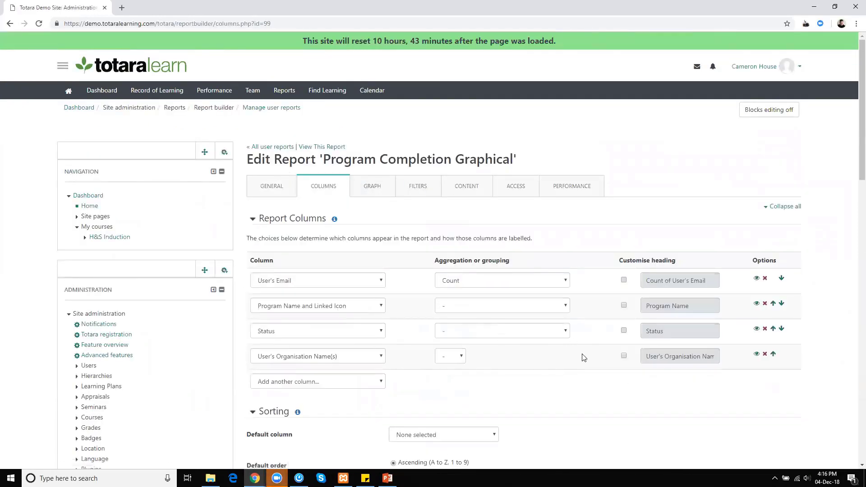
{"action": "left_click", "coordinate": [764, 355]}
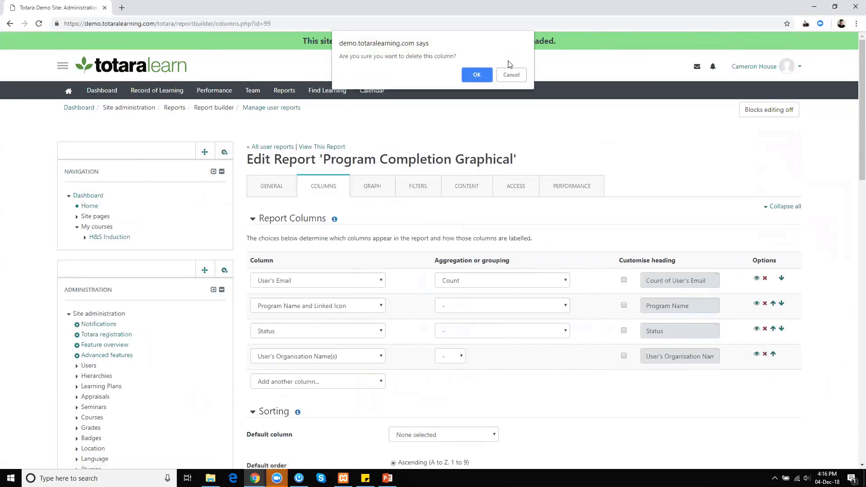
{"action": "left_click", "coordinate": [471, 73]}
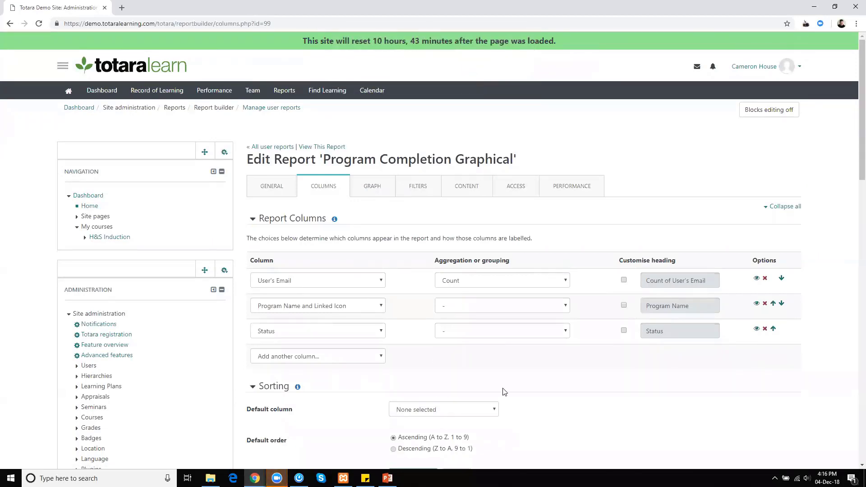
{"action": "scroll", "coordinate": [503, 392], "scroll_direction": "down", "scroll_amount": 1}
{"action": "left_click", "coordinate": [407, 423]}
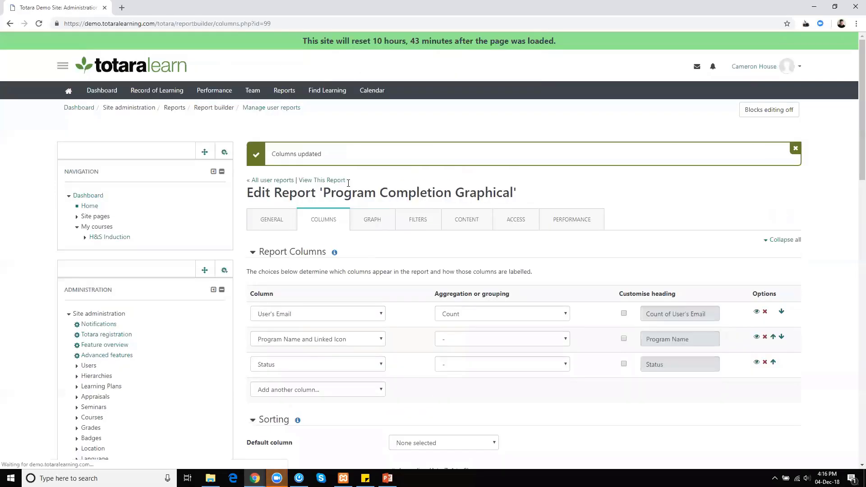
- Review the report's graph settings and save them again with Program Name as category and Count of User's Email as data source
{"action": "left_click", "coordinate": [373, 219]}
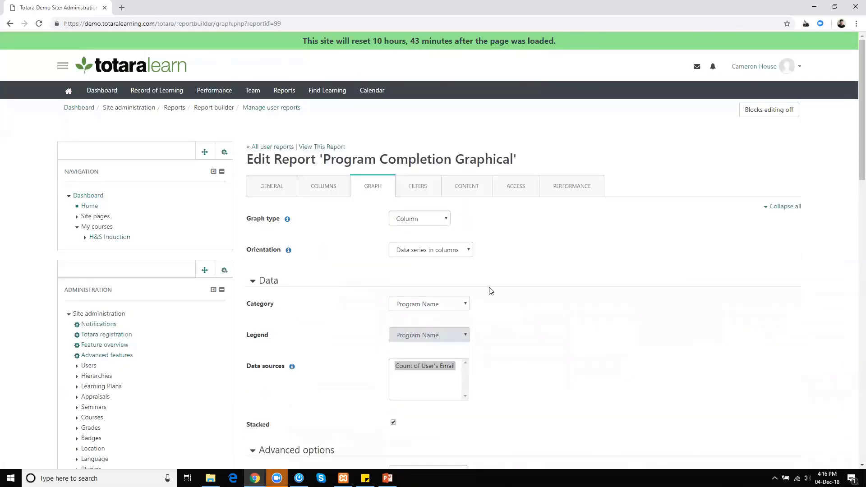
{"action": "scroll", "coordinate": [513, 315], "scroll_direction": "down", "scroll_amount": 2}
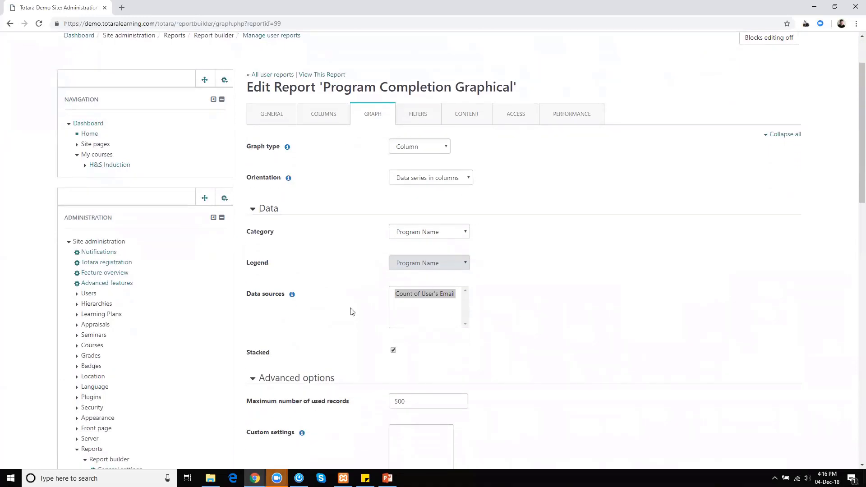
{"action": "scroll", "coordinate": [351, 329], "scroll_direction": "down", "scroll_amount": 2}
{"action": "scroll", "coordinate": [356, 343], "scroll_direction": "down", "scroll_amount": 2}
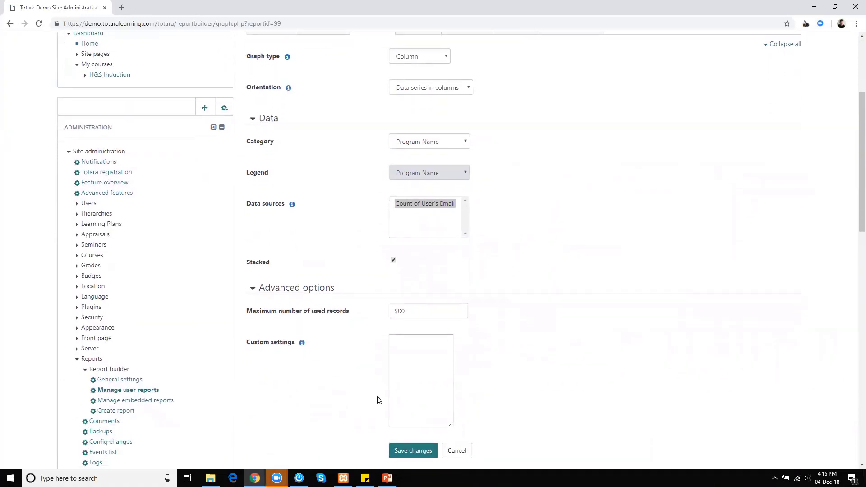
{"action": "left_click", "coordinate": [413, 433]}
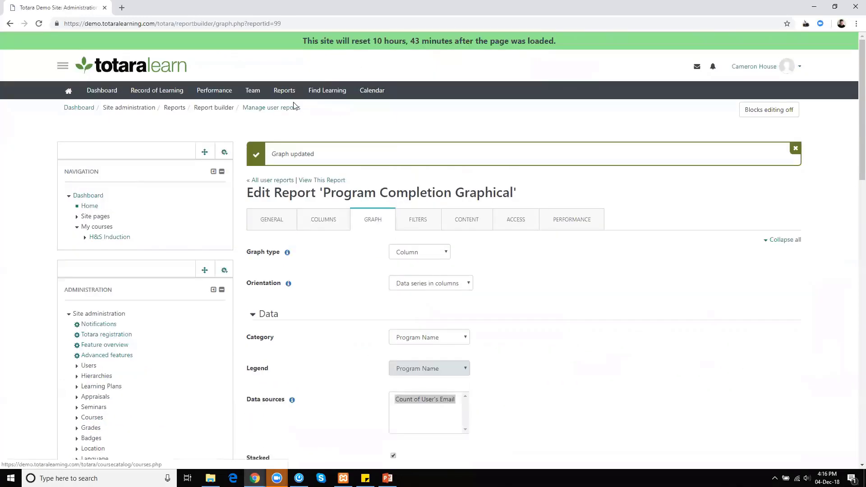
- View the updated Program Completion Graphical report and examine its column graph and the table below it
{"action": "left_click", "coordinate": [320, 181]}
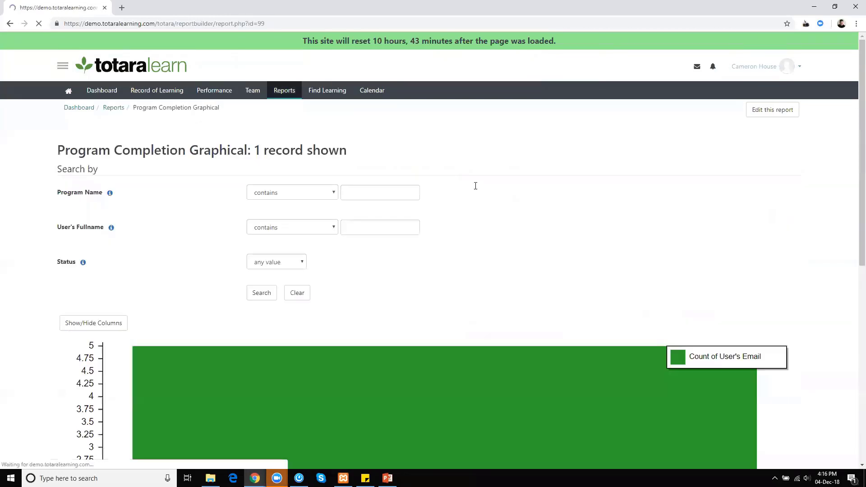
{"action": "scroll", "coordinate": [440, 162], "scroll_direction": "down", "scroll_amount": 5}
{"action": "scroll", "coordinate": [259, 276], "scroll_direction": "down", "scroll_amount": 1}
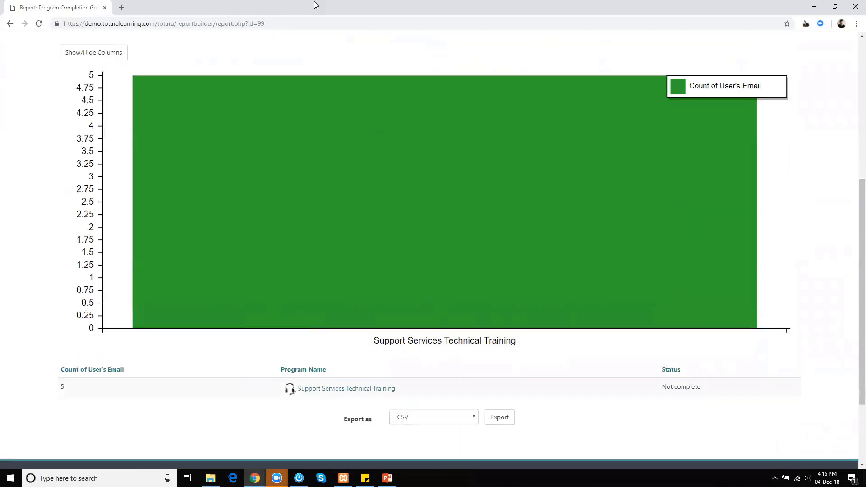
{"action": "scroll", "coordinate": [372, 269], "scroll_direction": "down", "scroll_amount": 1}
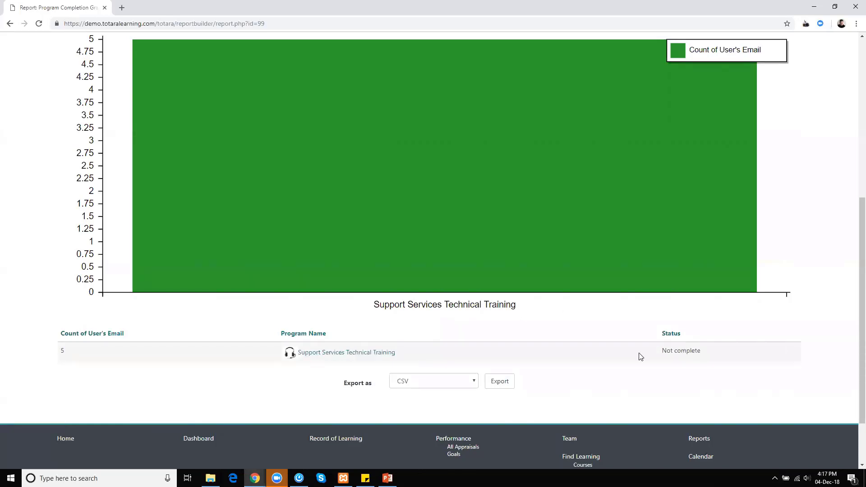
{"action": "scroll", "coordinate": [542, 324], "scroll_direction": "up", "scroll_amount": 7}
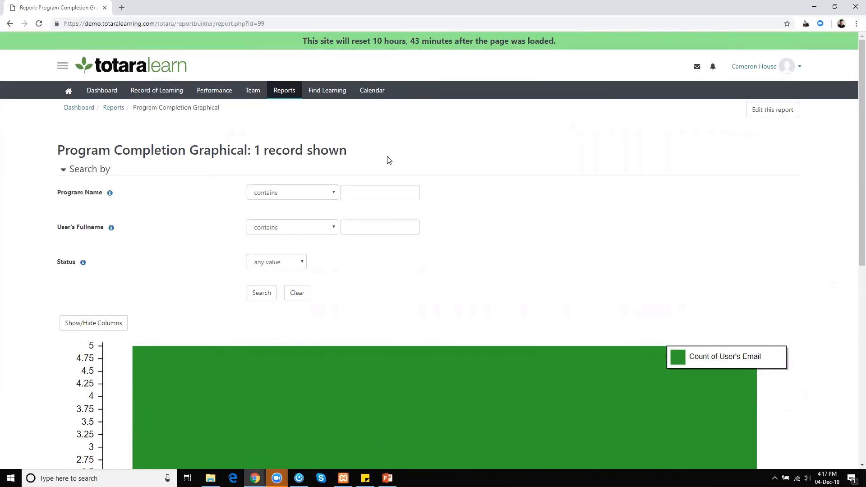
{"action": "scroll", "coordinate": [852, 151], "scroll_direction": "down", "scroll_amount": 4}
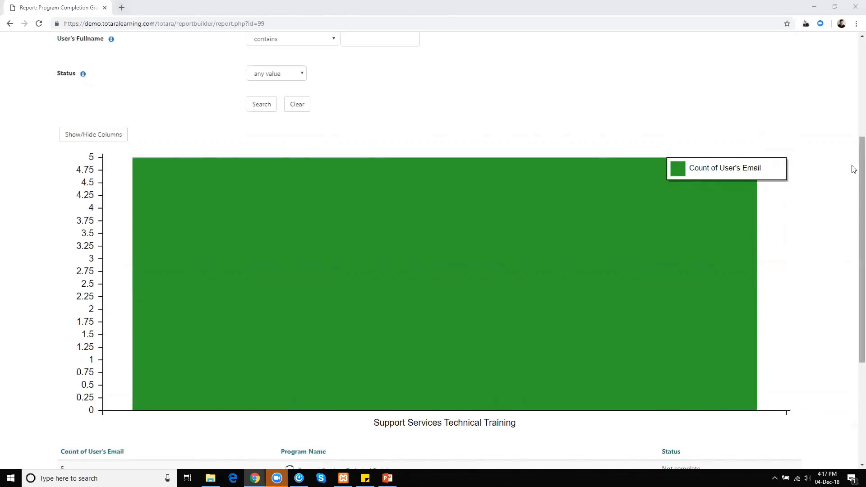
- Open the help for Custom settings in the report's graph settings and follow its link to the SVGGraph settings page
{"action": "left_click_drag", "start_coordinate": [860, 166], "coordinate": [852, 87]}
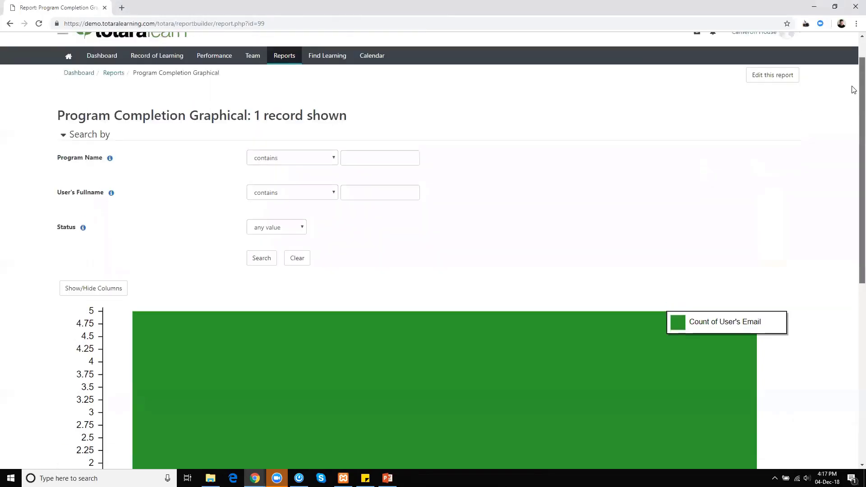
{"action": "left_click", "coordinate": [762, 80]}
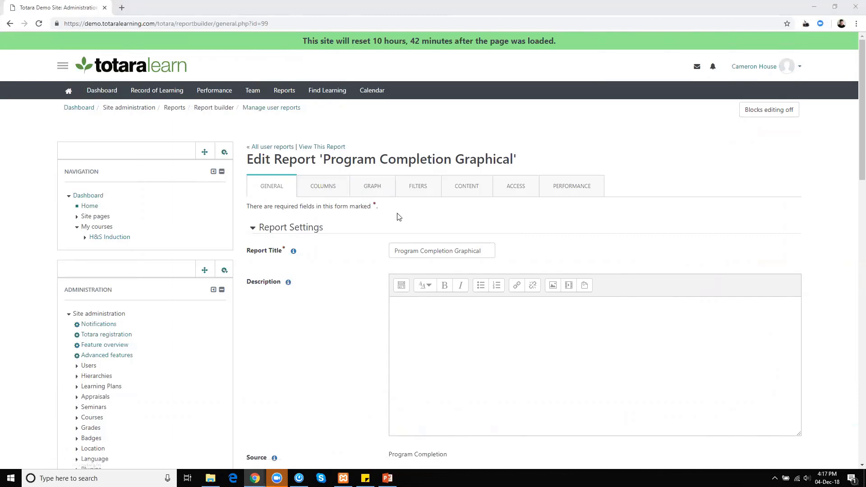
{"action": "left_click", "coordinate": [365, 191]}
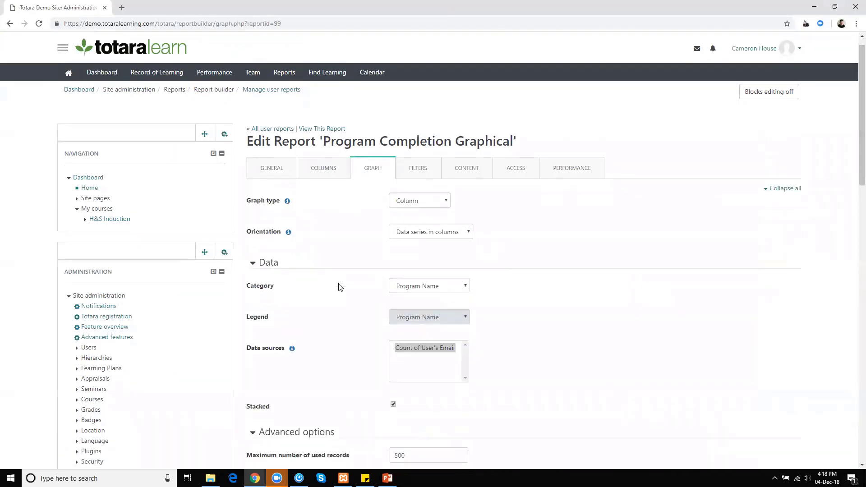
{"action": "scroll", "coordinate": [340, 287], "scroll_direction": "down", "scroll_amount": 5}
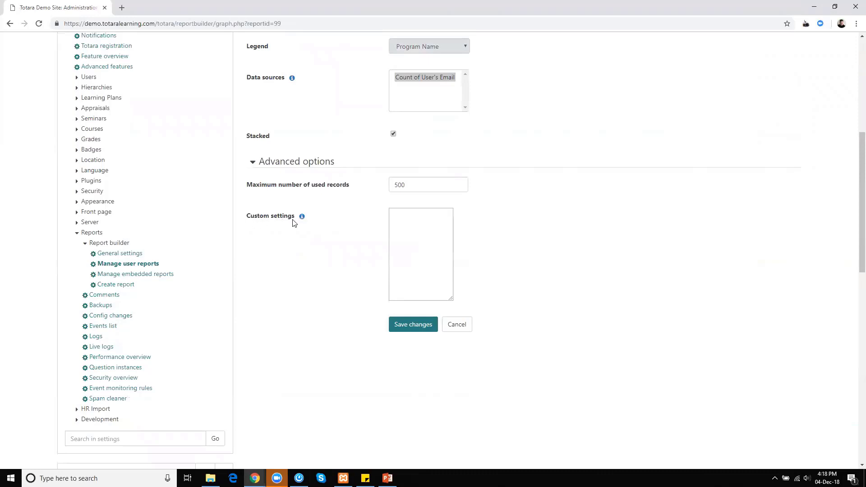
{"action": "left_click", "coordinate": [301, 217]}
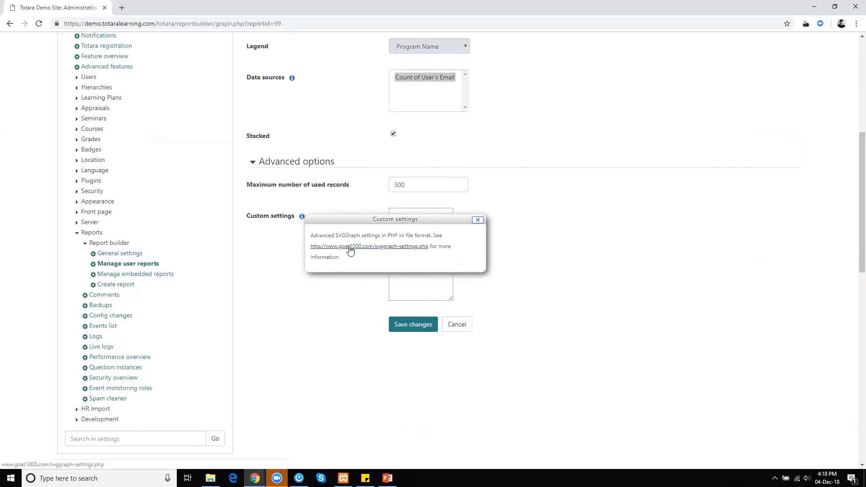
{"action": "left_click", "coordinate": [350, 249]}
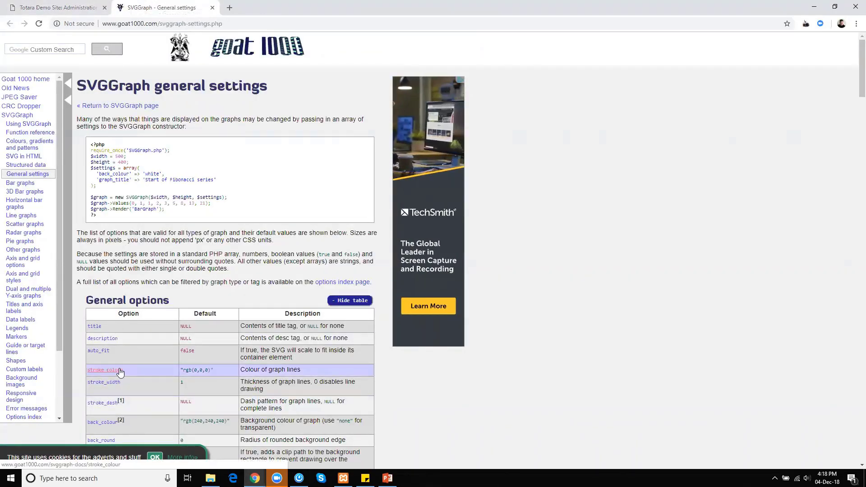
- Examine the SVGGraph general options table, from the title, stroke and background settings to the tooltip options
{"action": "scroll", "coordinate": [134, 285], "scroll_direction": "down", "scroll_amount": 1}
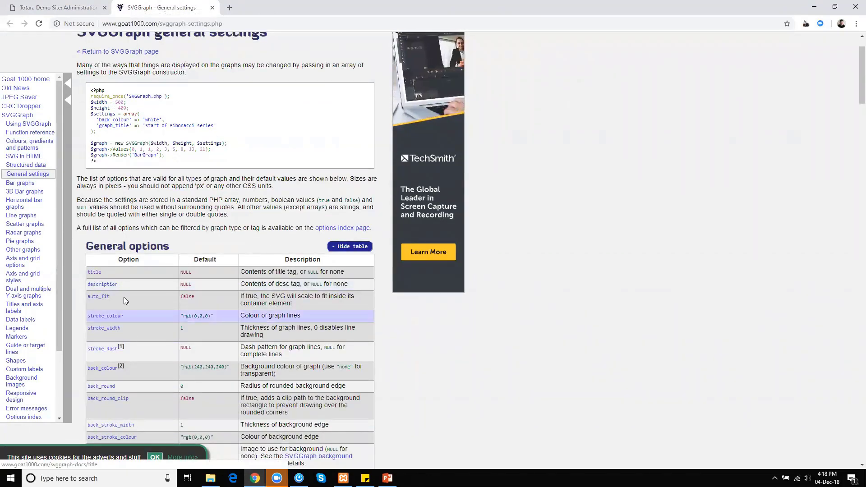
{"action": "scroll", "coordinate": [116, 286], "scroll_direction": "down", "scroll_amount": 3}
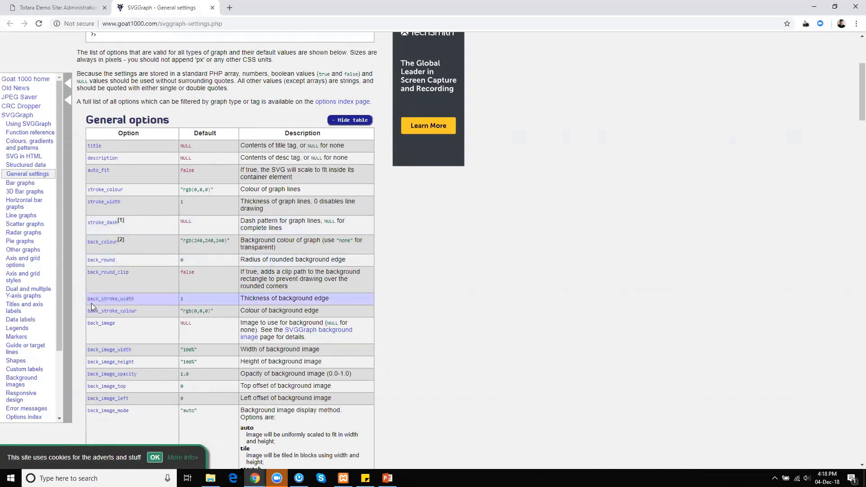
{"action": "scroll", "coordinate": [92, 143], "scroll_direction": "down", "scroll_amount": 2}
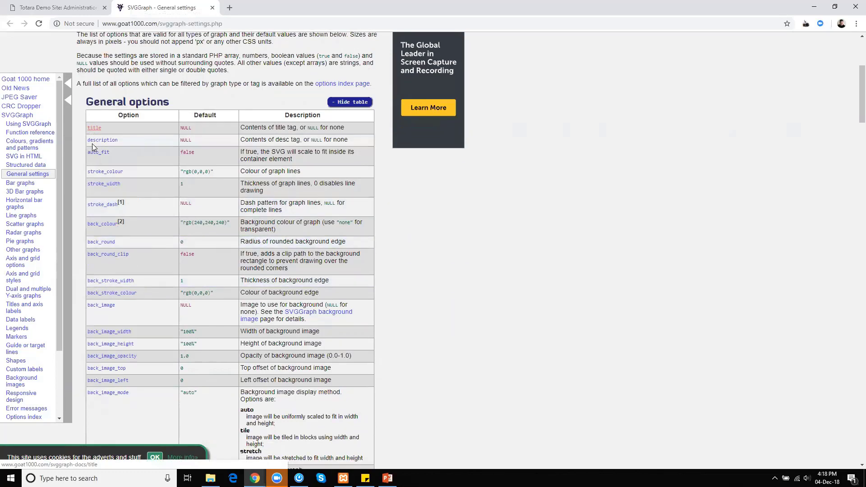
{"action": "scroll", "coordinate": [92, 144], "scroll_direction": "down", "scroll_amount": 1}
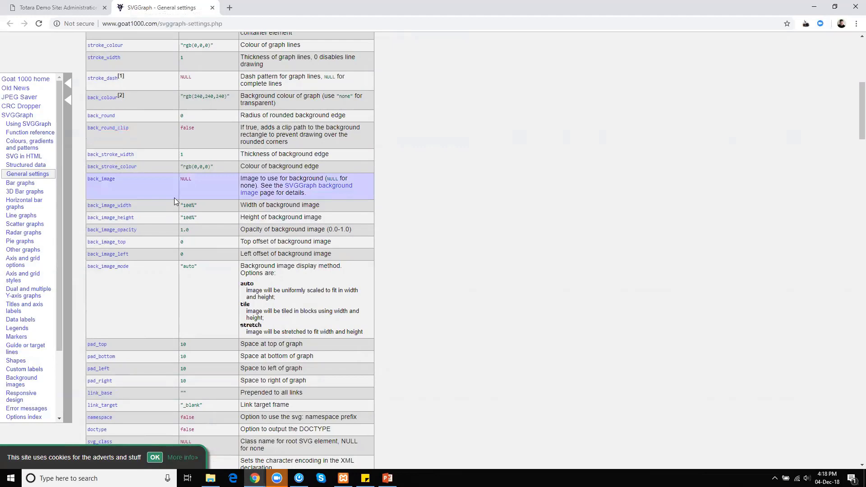
{"action": "scroll", "coordinate": [113, 203], "scroll_direction": "down", "scroll_amount": 1}
{"action": "scroll", "coordinate": [113, 203], "scroll_direction": "down", "scroll_amount": 5}
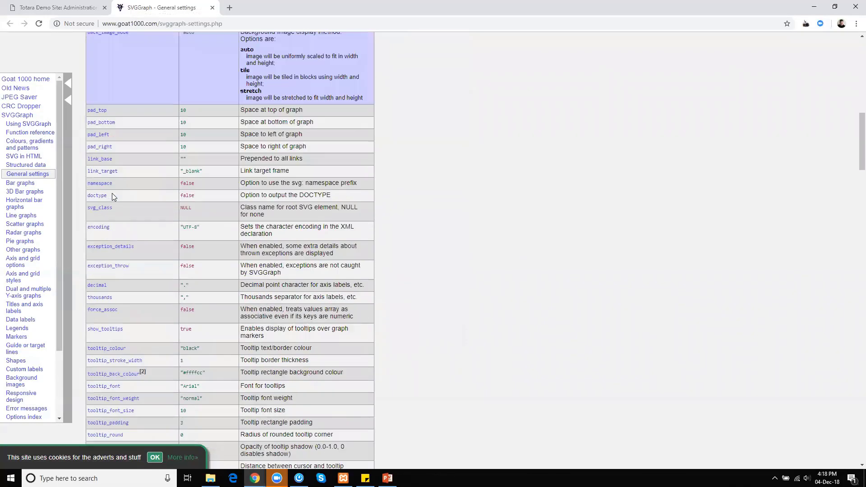
{"action": "scroll", "coordinate": [112, 197], "scroll_direction": "down", "scroll_amount": 3}
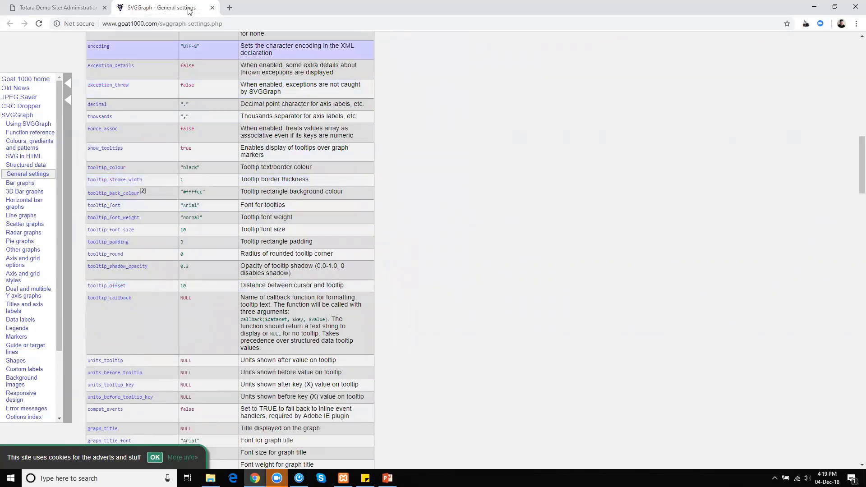
- Recheck the report's Custom settings help, and examine the graph title, legend and structured data options in the SVGGraph documentation
{"action": "left_click", "coordinate": [59, 7]}
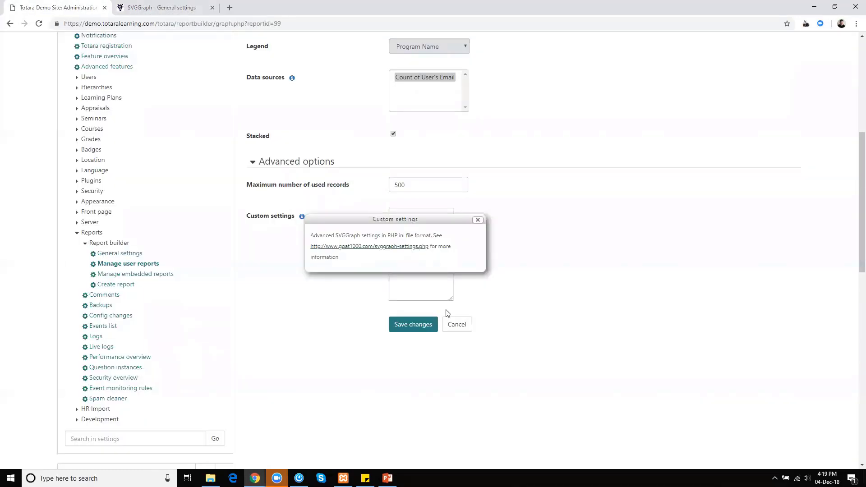
{"action": "left_click", "coordinate": [147, 7]}
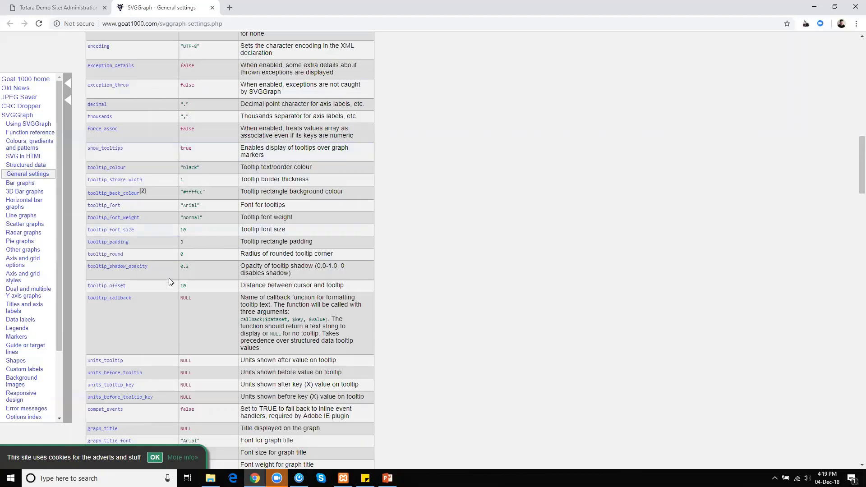
{"action": "scroll", "coordinate": [403, 301], "scroll_direction": "down", "scroll_amount": 6}
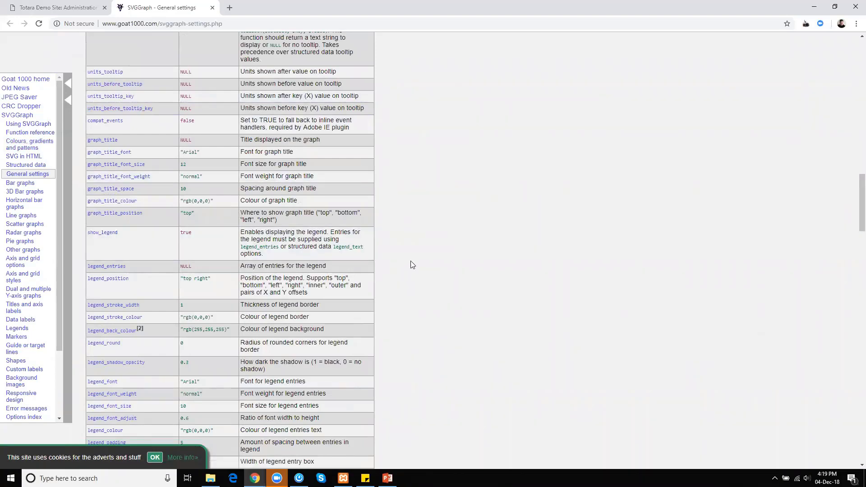
{"action": "scroll", "coordinate": [411, 264], "scroll_direction": "down", "scroll_amount": 1}
{"action": "scroll", "coordinate": [411, 265], "scroll_direction": "down", "scroll_amount": 3}
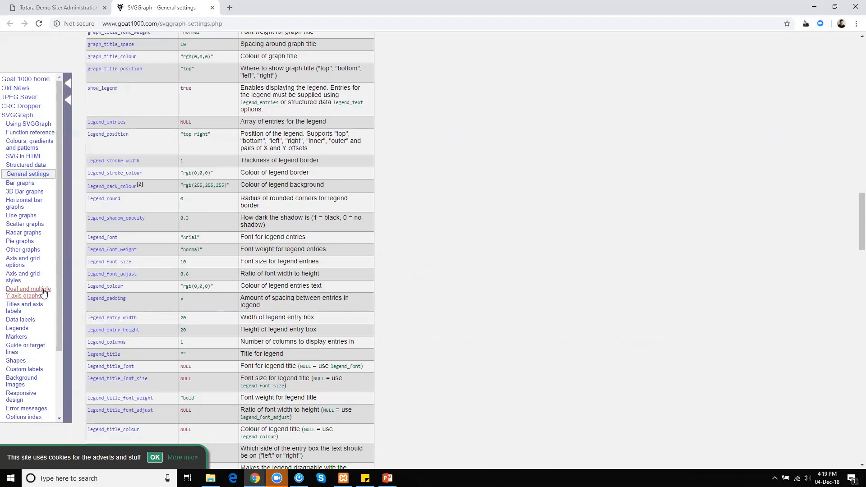
{"action": "scroll", "coordinate": [91, 190], "scroll_direction": "down", "scroll_amount": 7}
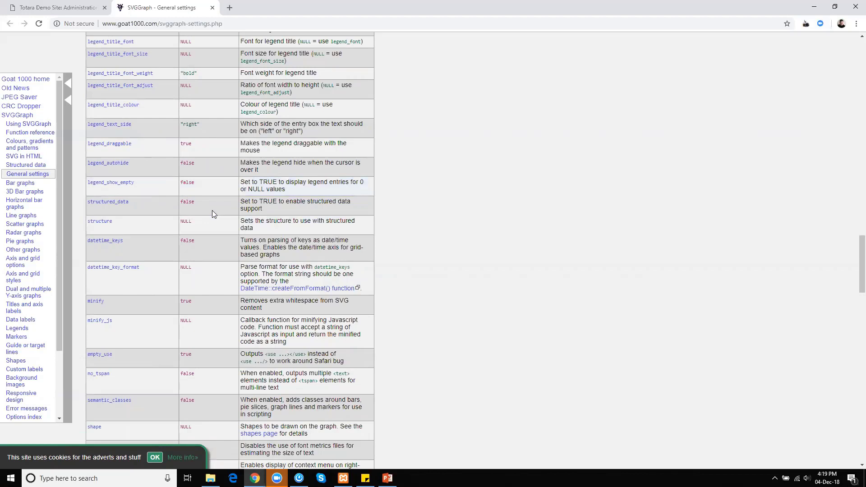
{"action": "scroll", "coordinate": [84, 182], "scroll_direction": "up", "scroll_amount": 1}
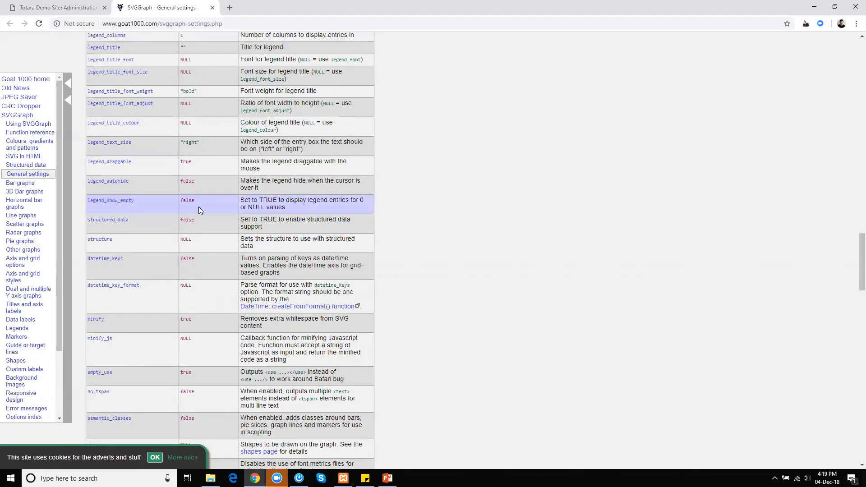
{"action": "scroll", "coordinate": [236, 243], "scroll_direction": "down", "scroll_amount": 2}
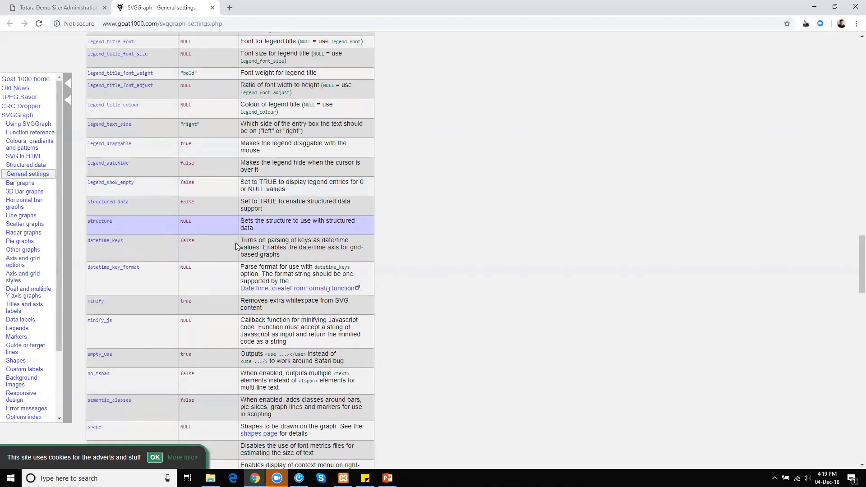
{"action": "scroll", "coordinate": [236, 246], "scroll_direction": "up", "scroll_amount": 6}
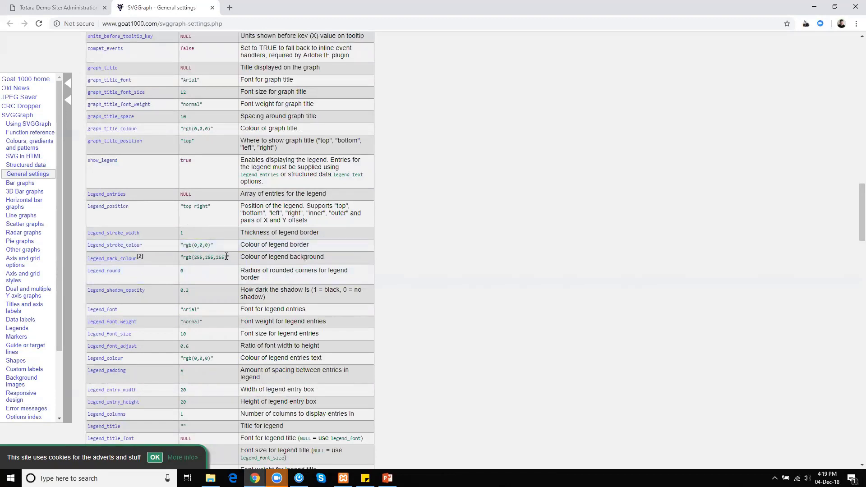
- Review the SVGGraph general options from the legend background colour back to the page start, and close the page and the Custom settings help
{"action": "left_click_drag", "start_coordinate": [227, 257], "coordinate": [197, 257]}
{"action": "scroll", "coordinate": [157, 263], "scroll_direction": "up", "scroll_amount": 3}
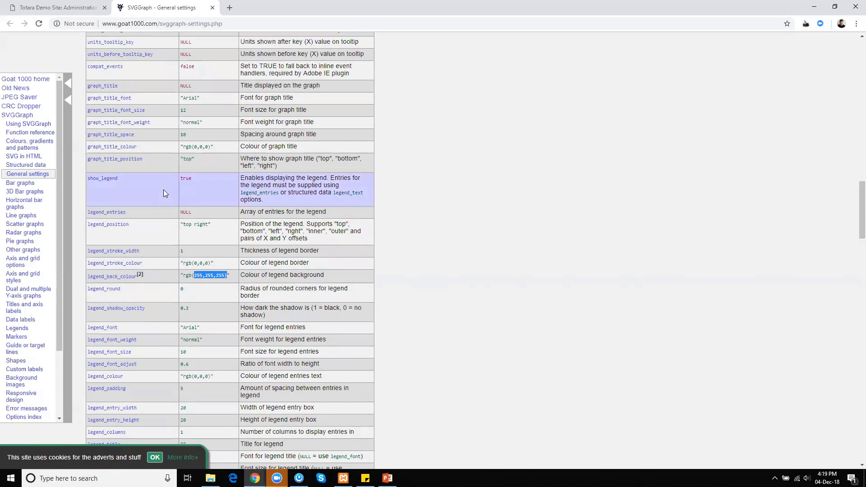
{"action": "scroll", "coordinate": [163, 189], "scroll_direction": "up", "scroll_amount": 10}
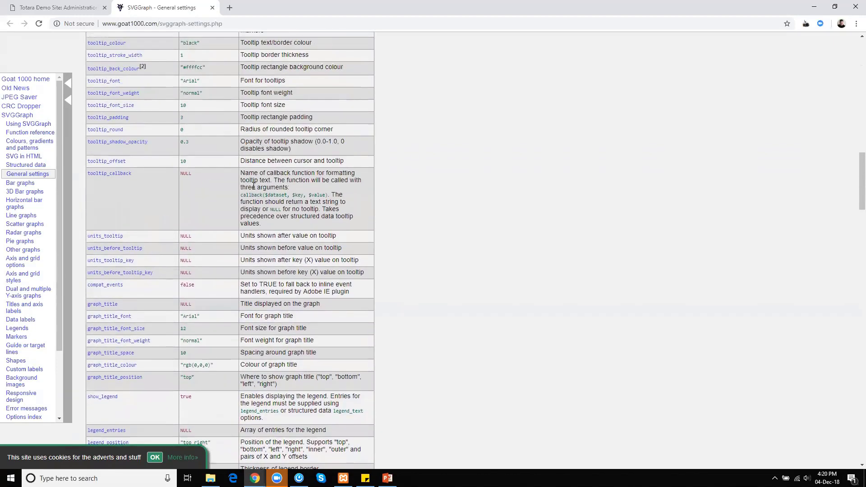
{"action": "scroll", "coordinate": [193, 209], "scroll_direction": "up", "scroll_amount": 2}
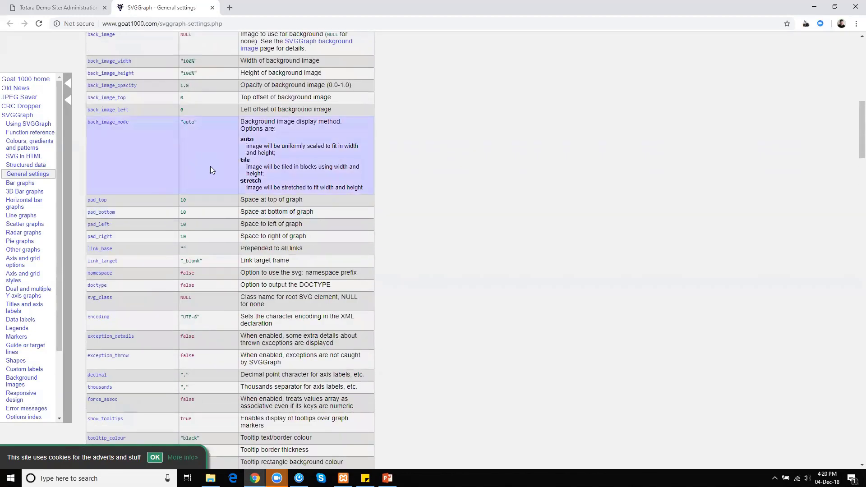
{"action": "scroll", "coordinate": [210, 169], "scroll_direction": "up", "scroll_amount": 1}
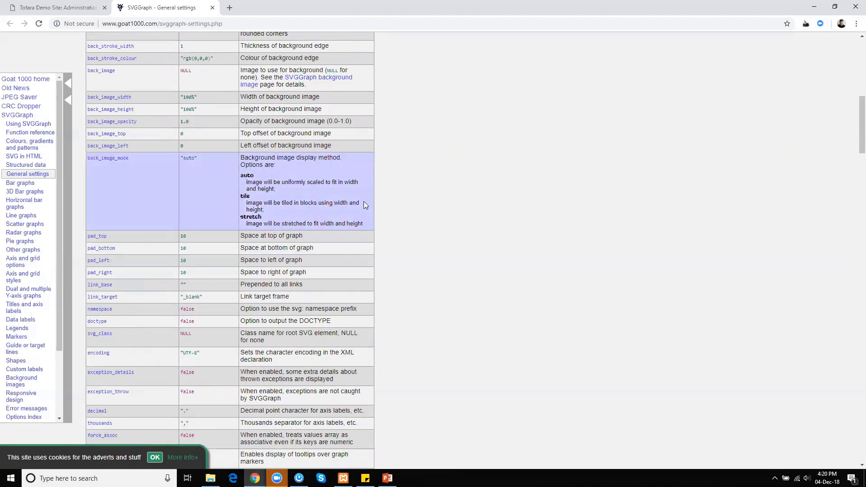
{"action": "scroll", "coordinate": [453, 174], "scroll_direction": "up", "scroll_amount": 1}
{"action": "scroll", "coordinate": [453, 177], "scroll_direction": "up", "scroll_amount": 9}
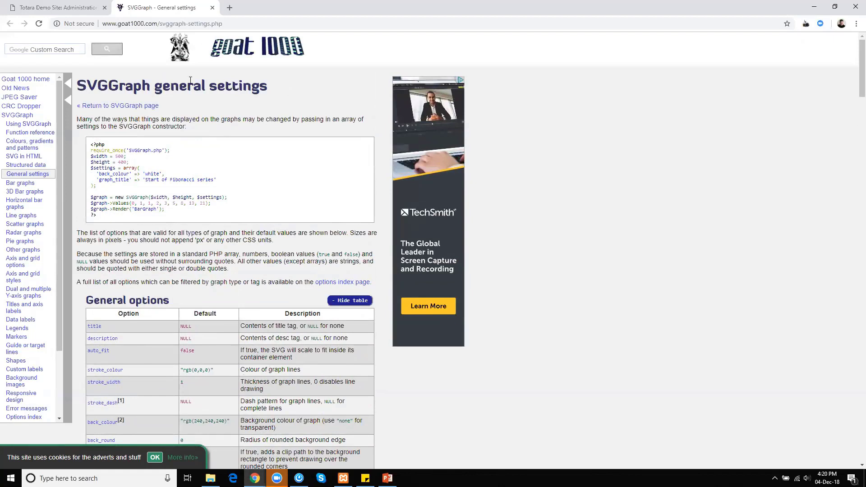
{"action": "left_click", "coordinate": [212, 8]}
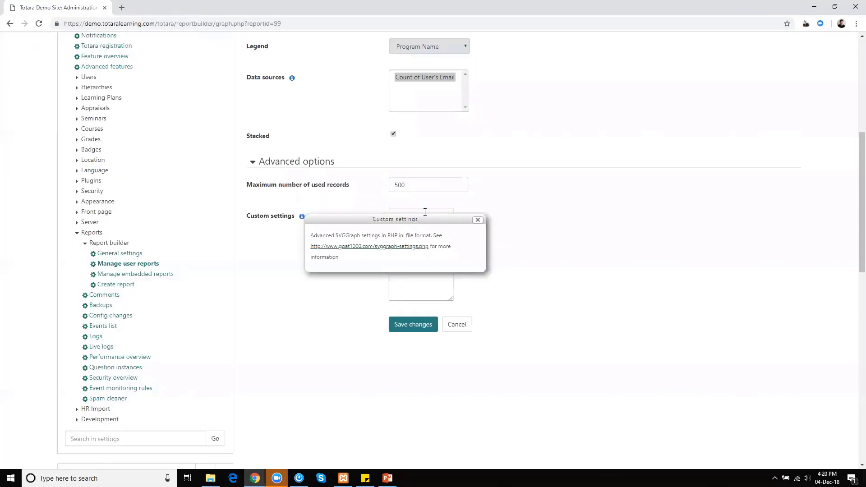
{"action": "left_click", "coordinate": [479, 220]}
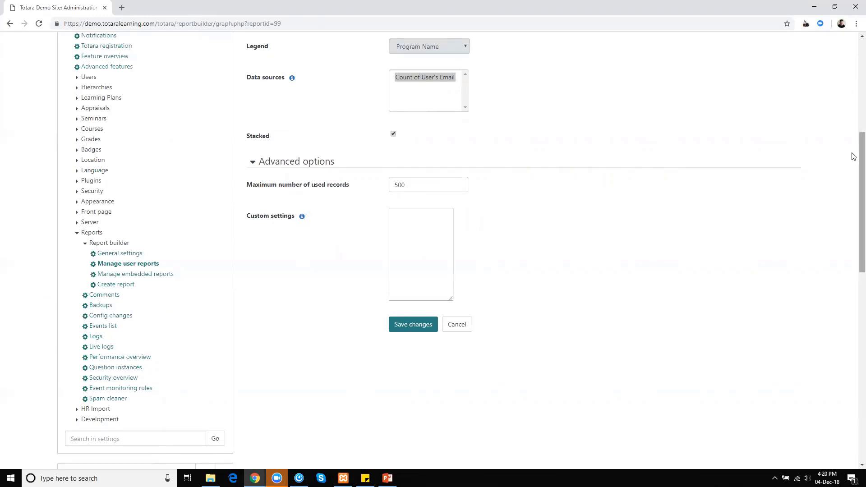
- Open the filter settings of the Program Completion Graphical report and examine its standard, sidebar and toolbar search options
{"action": "scroll", "coordinate": [848, 117], "scroll_direction": "up", "scroll_amount": 5}
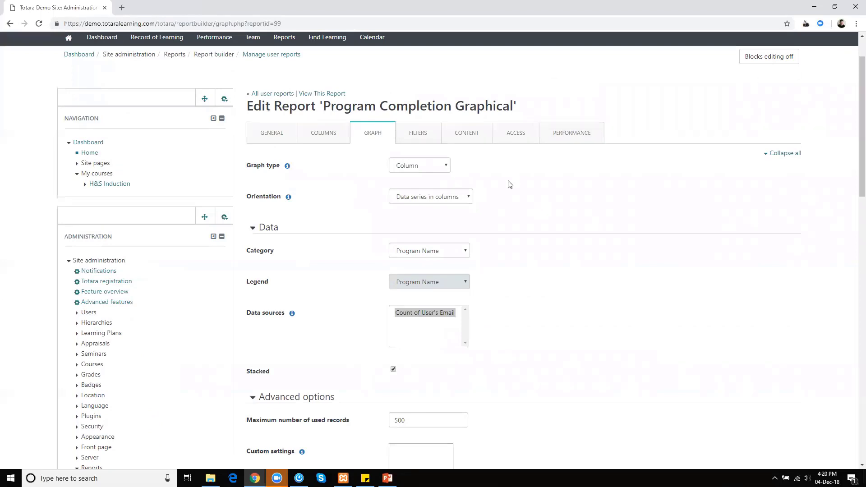
{"action": "left_click", "coordinate": [414, 135]}
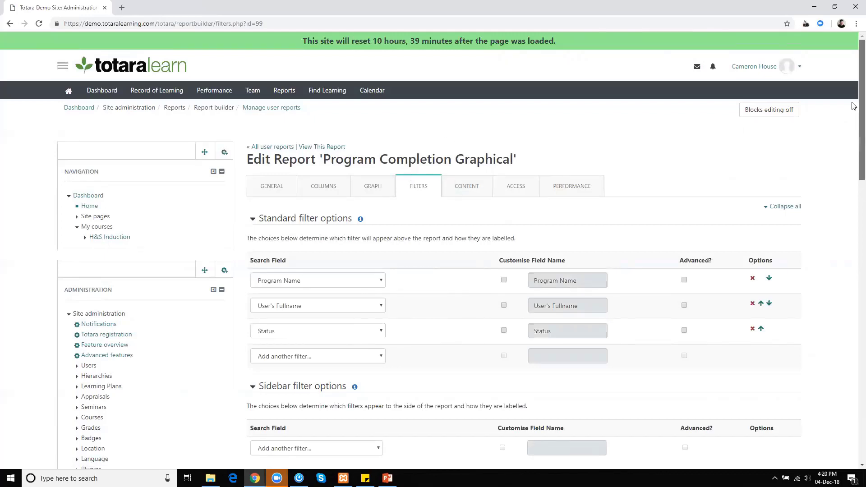
{"action": "left_click_drag", "start_coordinate": [862, 107], "coordinate": [854, 149]}
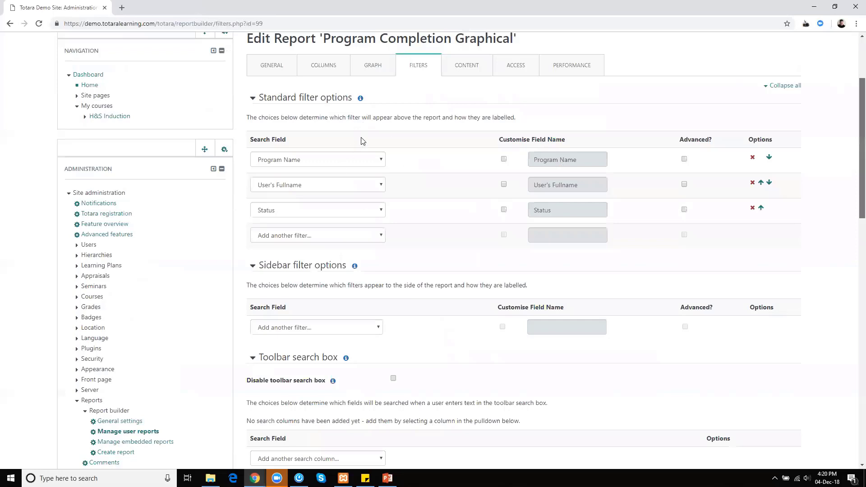
{"action": "scroll", "coordinate": [469, 180], "scroll_direction": "down", "scroll_amount": 1}
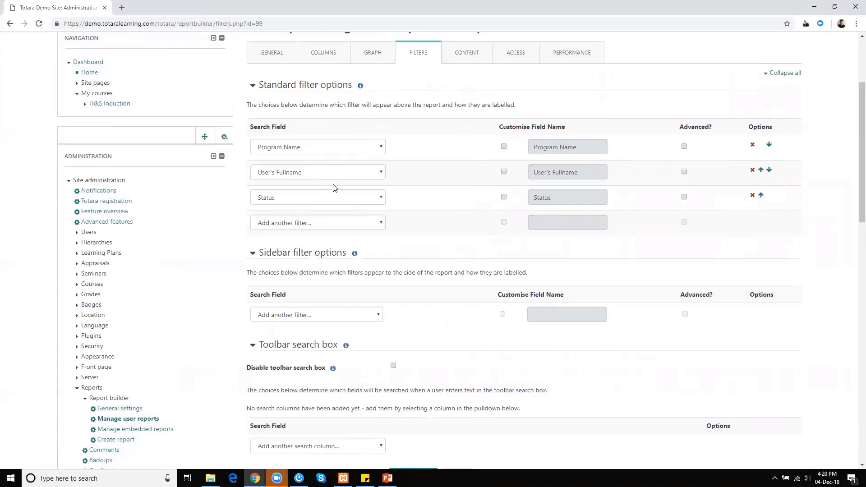
{"action": "scroll", "coordinate": [333, 186], "scroll_direction": "up", "scroll_amount": 1}
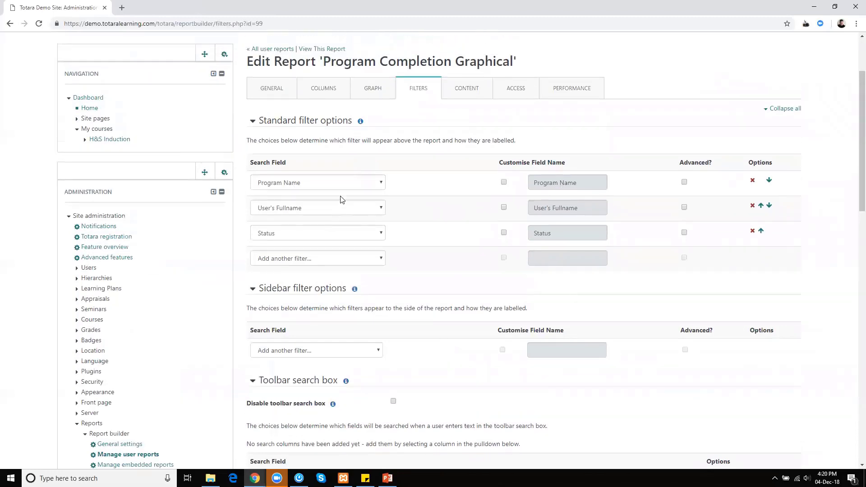
- View the report and filter it by User's Fullname containing the learner's first name
{"action": "left_click", "coordinate": [320, 49]}
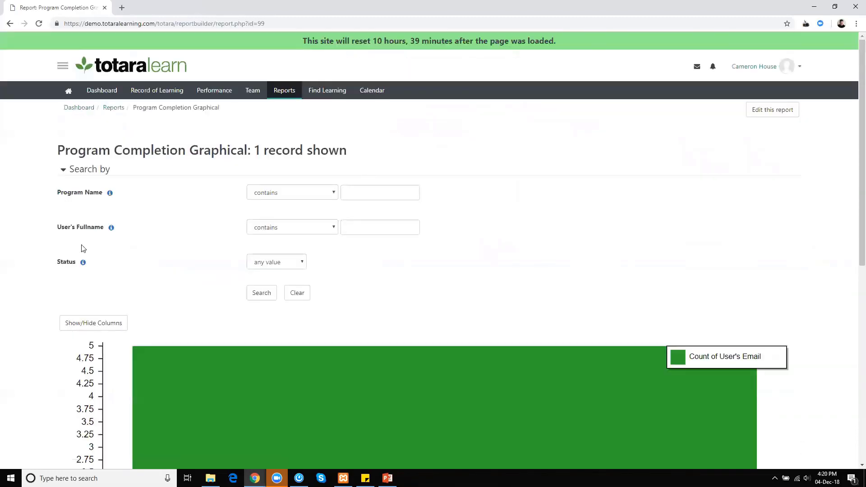
{"action": "scroll", "coordinate": [401, 220], "scroll_direction": "down", "scroll_amount": 1}
{"action": "left_click", "coordinate": [368, 178]}
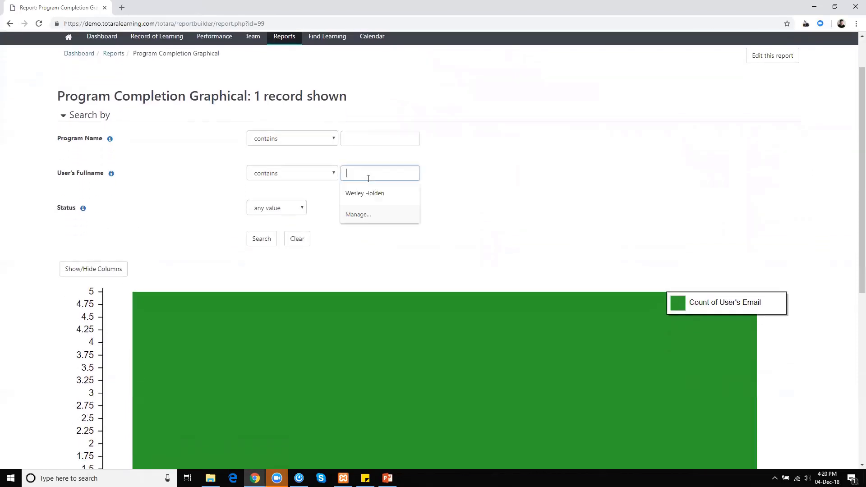
{"action": "type", "text": "amy"}
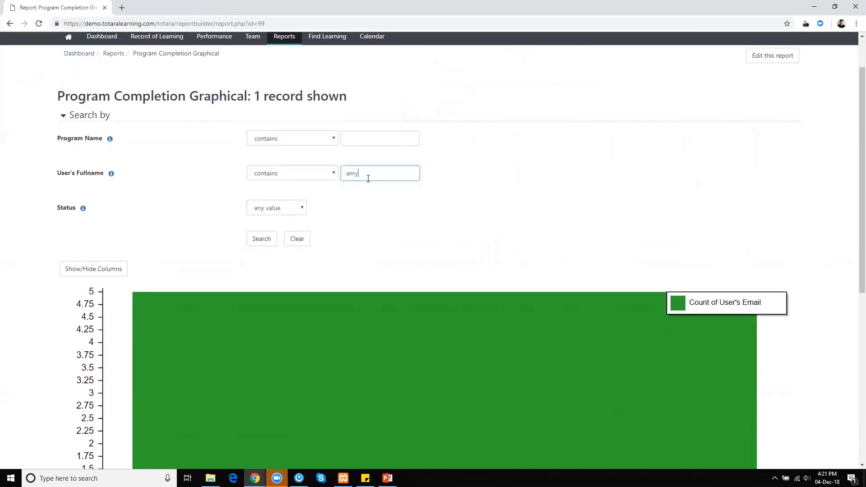
{"action": "key", "text": "Return"}
- Examine the name-filtered report's column graph and results table against its search criteria
{"action": "scroll", "coordinate": [523, 241], "scroll_direction": "down", "scroll_amount": 1}
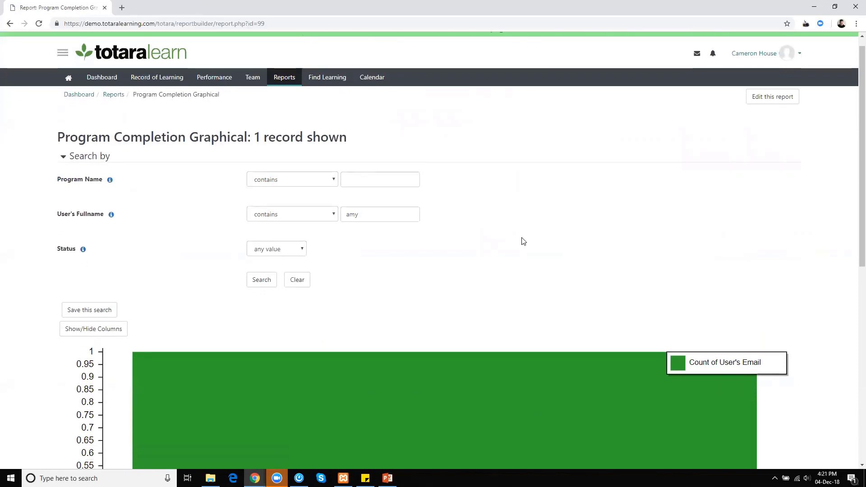
{"action": "scroll", "coordinate": [245, 103], "scroll_direction": "down", "scroll_amount": 5}
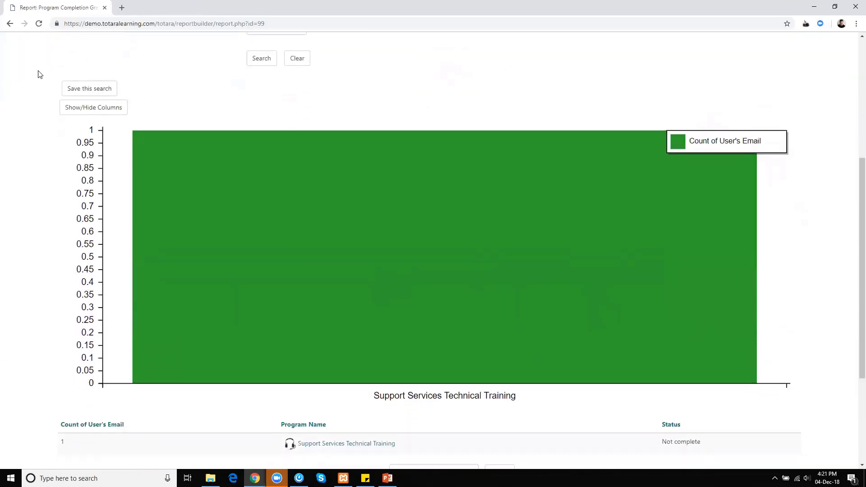
{"action": "scroll", "coordinate": [40, 75], "scroll_direction": "down", "scroll_amount": 2}
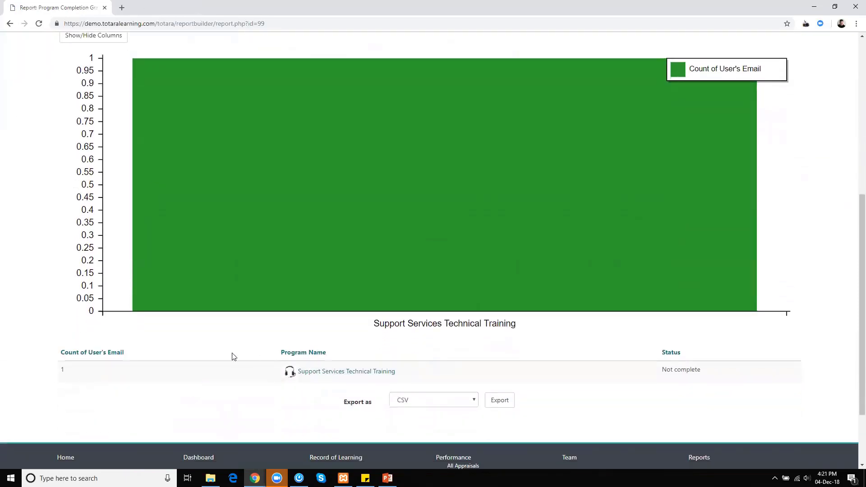
{"action": "scroll", "coordinate": [315, 410], "scroll_direction": "up", "scroll_amount": 1}
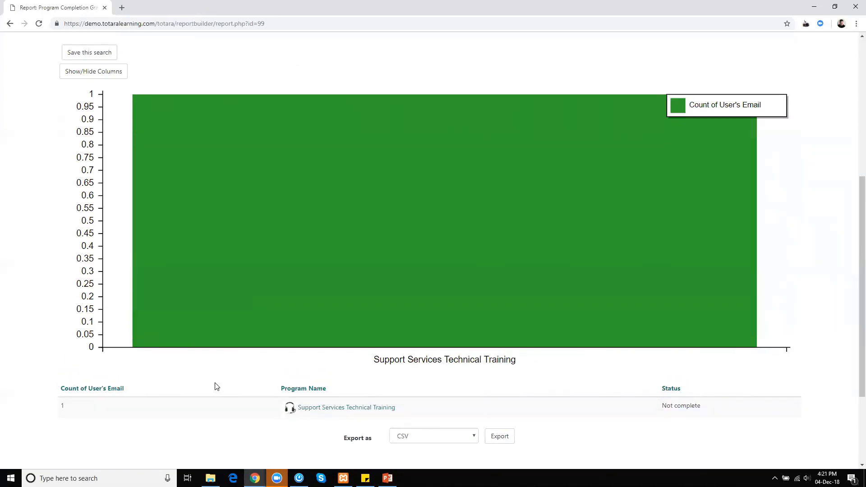
{"action": "scroll", "coordinate": [174, 424], "scroll_direction": "up", "scroll_amount": 6}
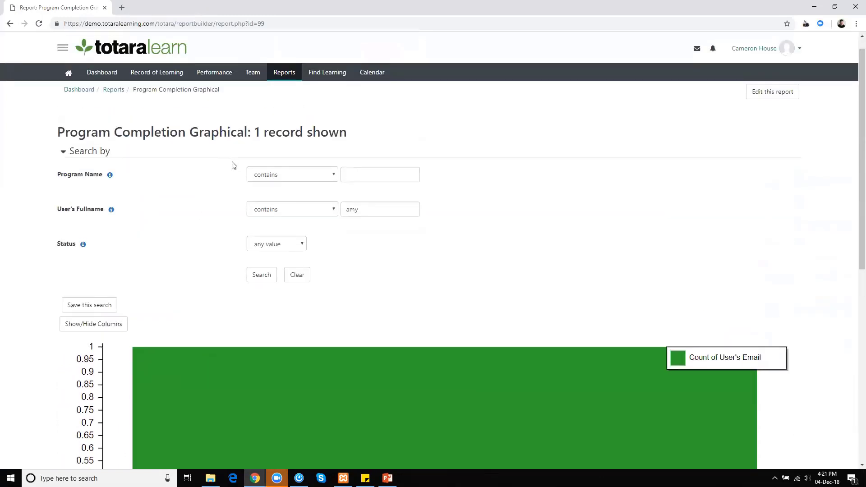
{"action": "scroll", "coordinate": [175, 296], "scroll_direction": "down", "scroll_amount": 7}
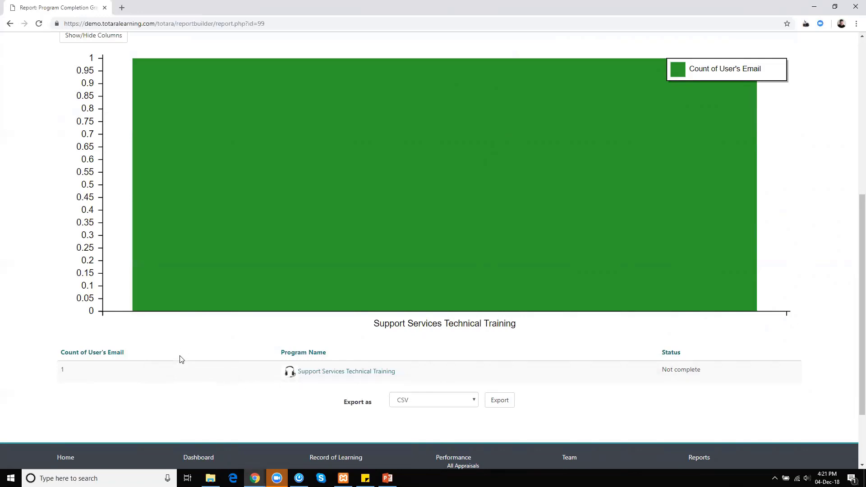
{"action": "scroll", "coordinate": [220, 110], "scroll_direction": "up", "scroll_amount": 2}
{"action": "scroll", "coordinate": [221, 112], "scroll_direction": "up", "scroll_amount": 3}
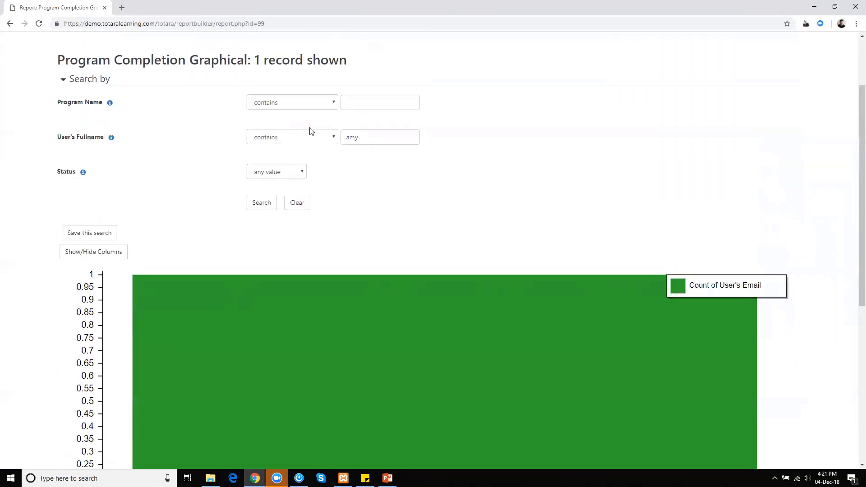
{"action": "mouse_move", "coordinate": [303, 377]}
- Clear the name filter and search the report for records with the status Complete
{"action": "left_click", "coordinate": [297, 203]}
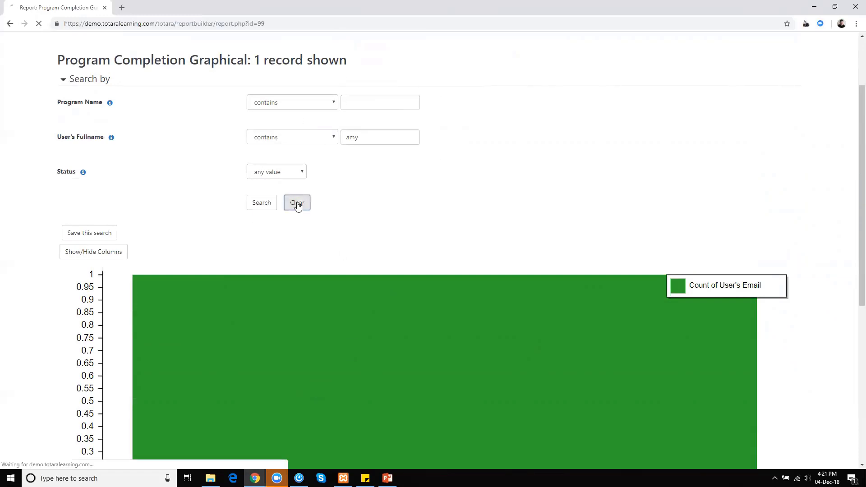
{"action": "left_click", "coordinate": [279, 261]}
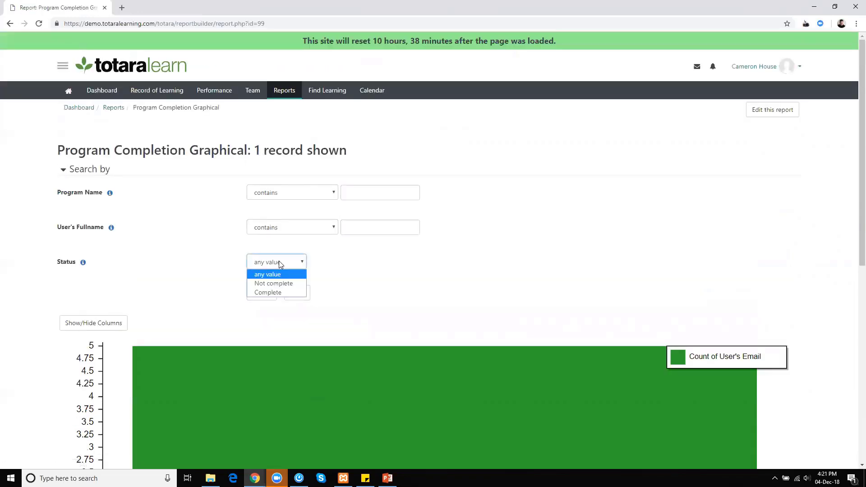
{"action": "left_click", "coordinate": [267, 292]}
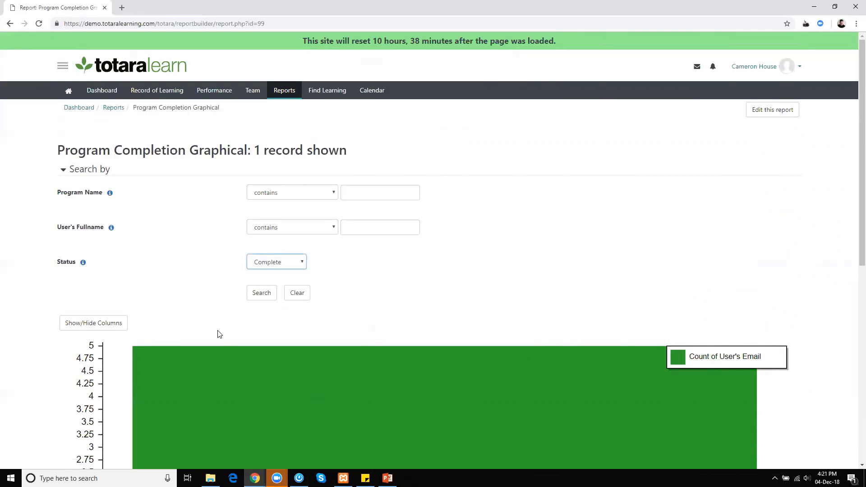
{"action": "left_click", "coordinate": [260, 298]}
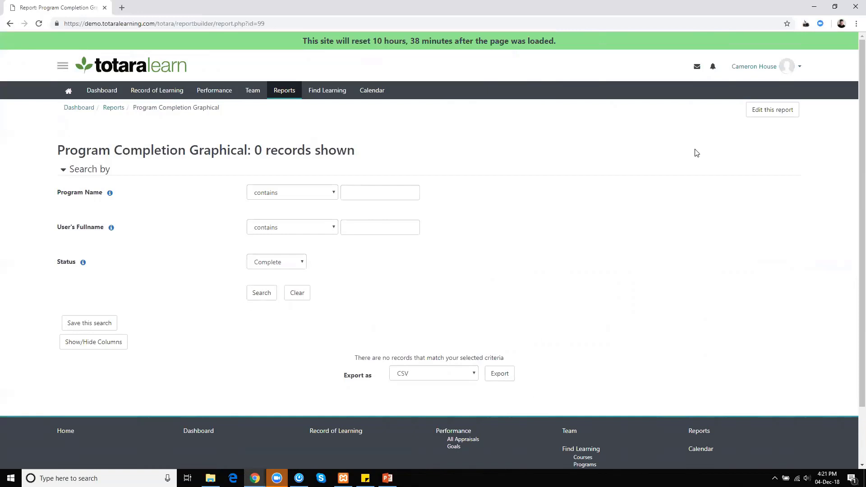
- Open the report for editing and examine its content controls, including the user, direct reports, position and organisation restrictions
{"action": "left_click", "coordinate": [770, 110]}
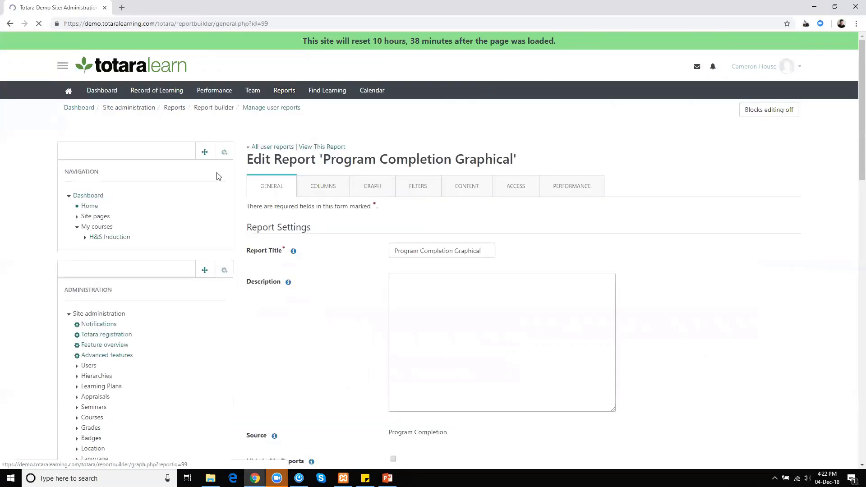
{"action": "left_click", "coordinate": [318, 191]}
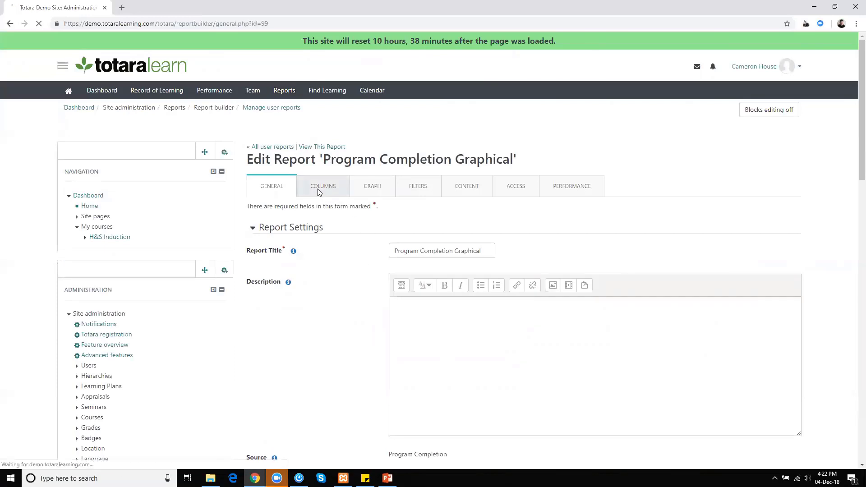
{"action": "left_click", "coordinate": [454, 194]}
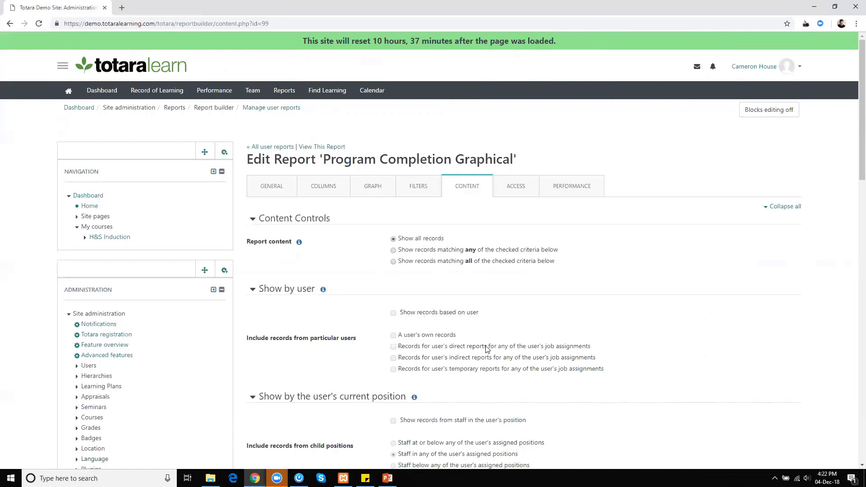
{"action": "left_click_drag", "start_coordinate": [487, 347], "coordinate": [449, 348]}
{"action": "left_click", "coordinate": [527, 320]}
{"action": "scroll", "coordinate": [527, 320], "scroll_direction": "down", "scroll_amount": 3}
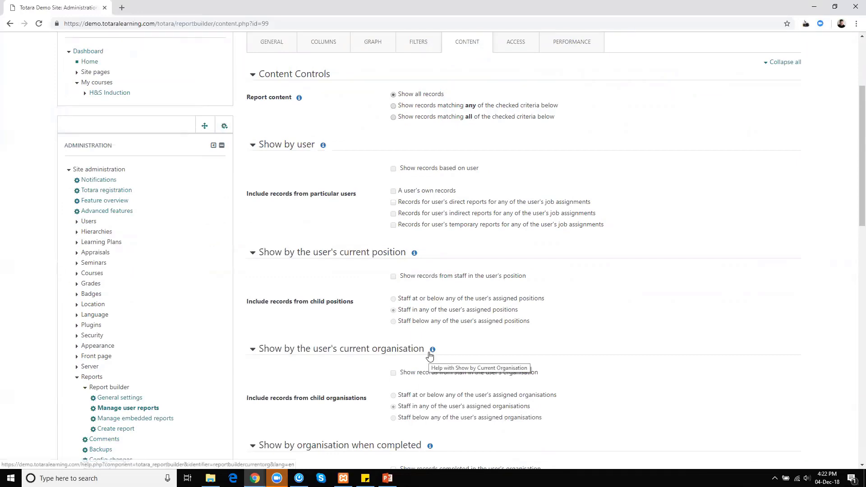
{"action": "scroll", "coordinate": [491, 316], "scroll_direction": "down", "scroll_amount": 1}
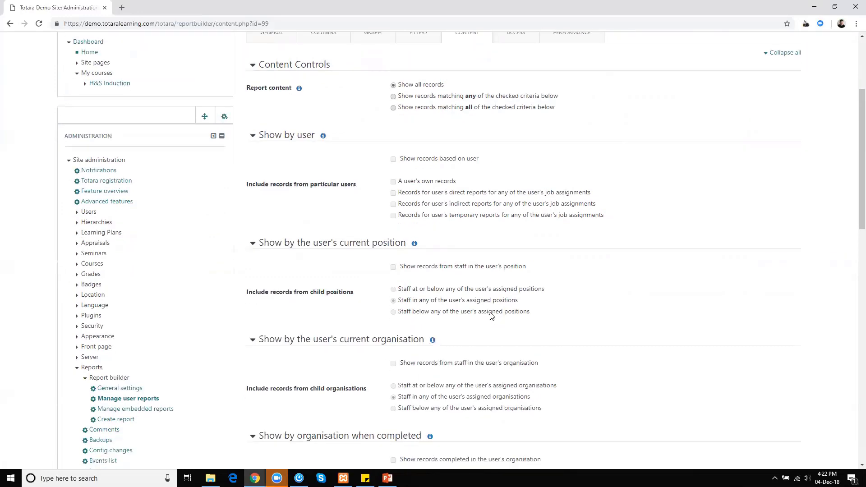
{"action": "scroll", "coordinate": [492, 316], "scroll_direction": "up", "scroll_amount": 4}
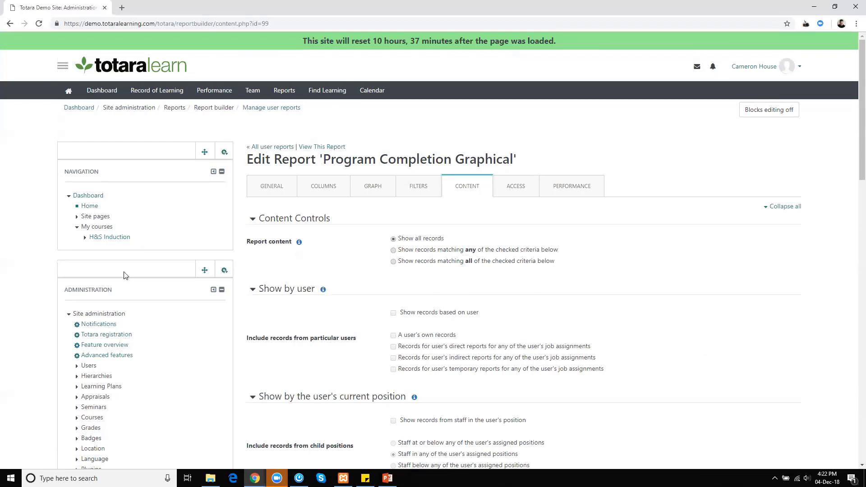
{"action": "scroll", "coordinate": [23, 207], "scroll_direction": "down", "scroll_amount": 4}
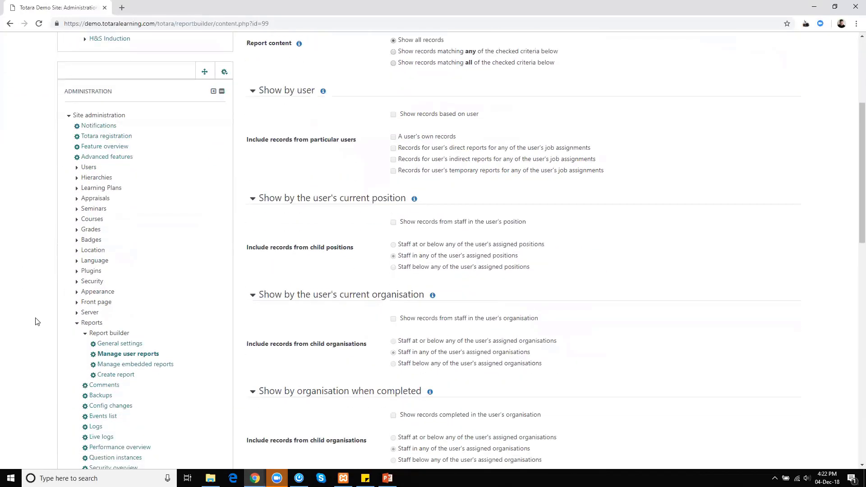
- Create a report named Competency Status Graph from the Competency Status source and open its column settings
{"action": "left_click", "coordinate": [113, 374]}
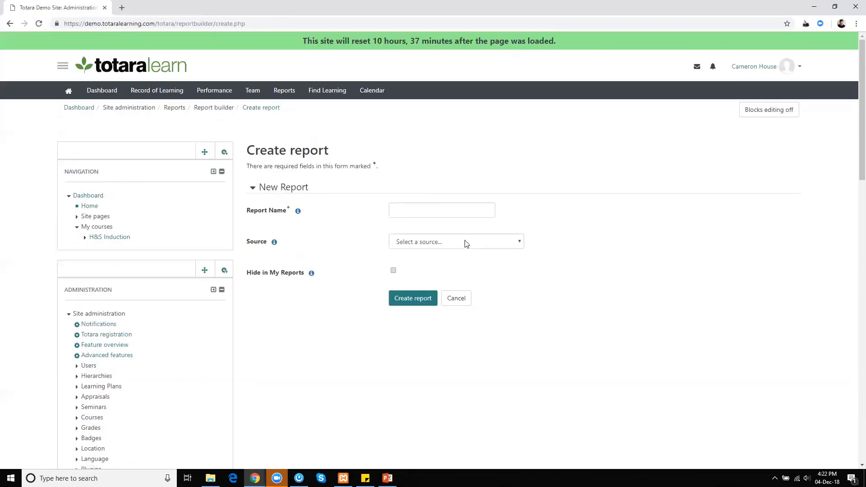
{"action": "left_click", "coordinate": [466, 243]}
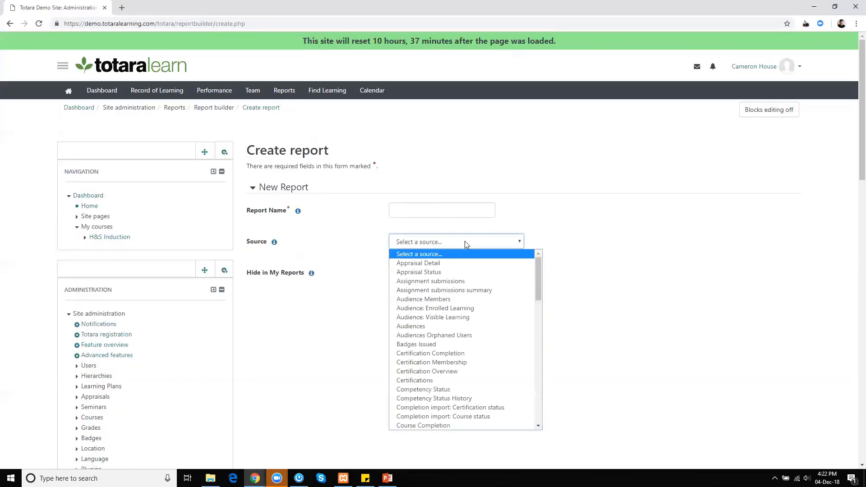
{"action": "left_click", "coordinate": [451, 388]}
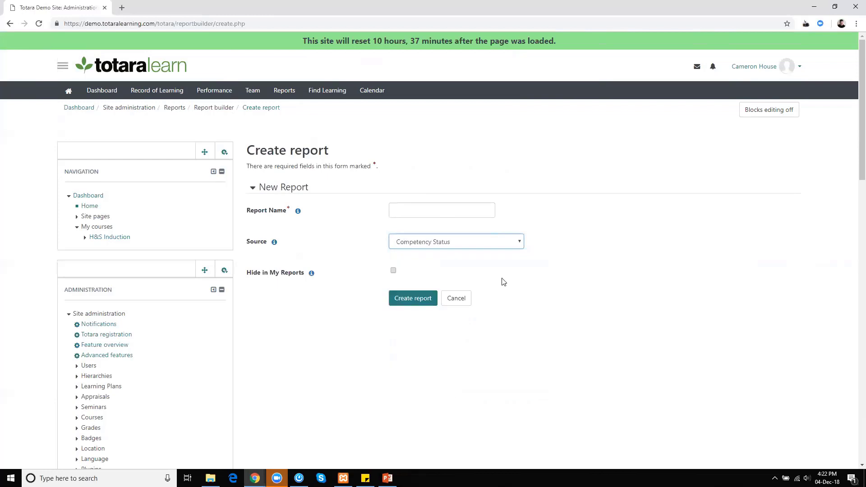
{"action": "left_click", "coordinate": [417, 211]}
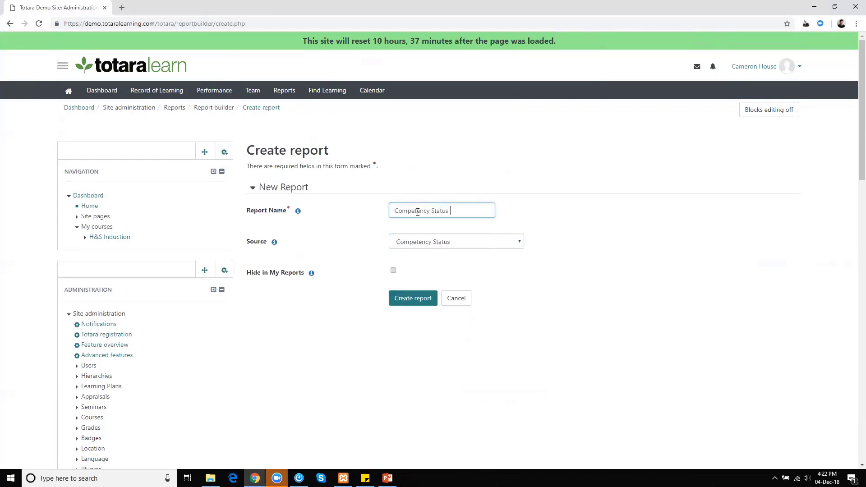
{"action": "left_click", "coordinate": [408, 303]}
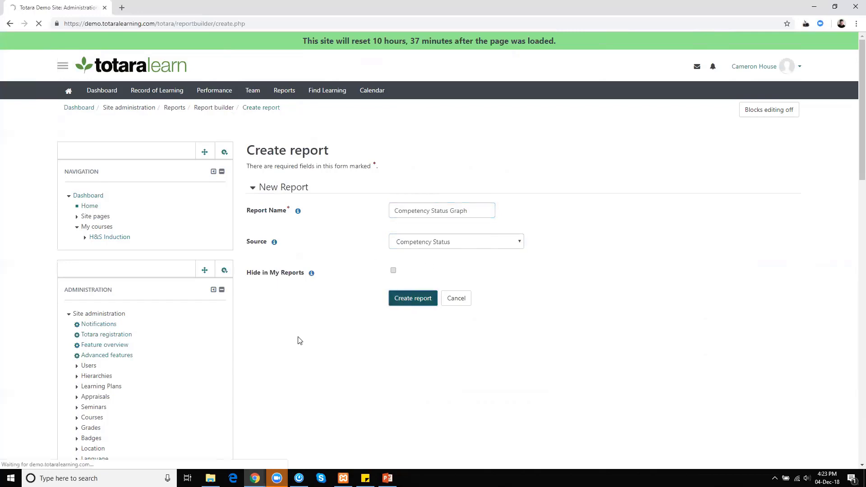
{"action": "left_click", "coordinate": [323, 185]}
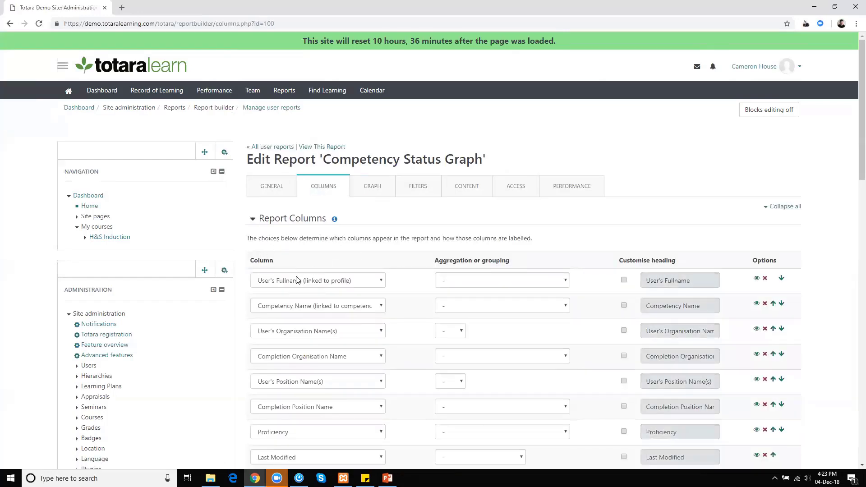
{"action": "scroll", "coordinate": [296, 280], "scroll_direction": "down", "scroll_amount": 2}
{"action": "scroll", "coordinate": [307, 209], "scroll_direction": "down", "scroll_amount": 2}
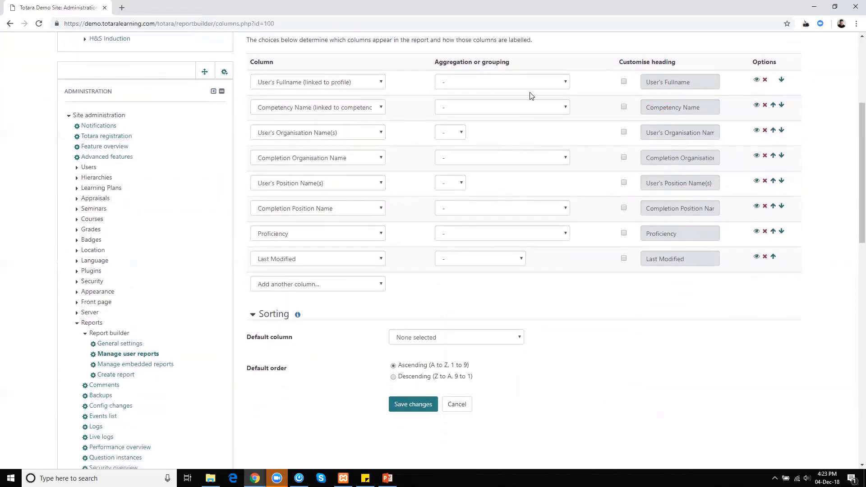
- Set the aggregation of the User's Fullname column to Count unique
{"action": "left_click", "coordinate": [481, 80]}
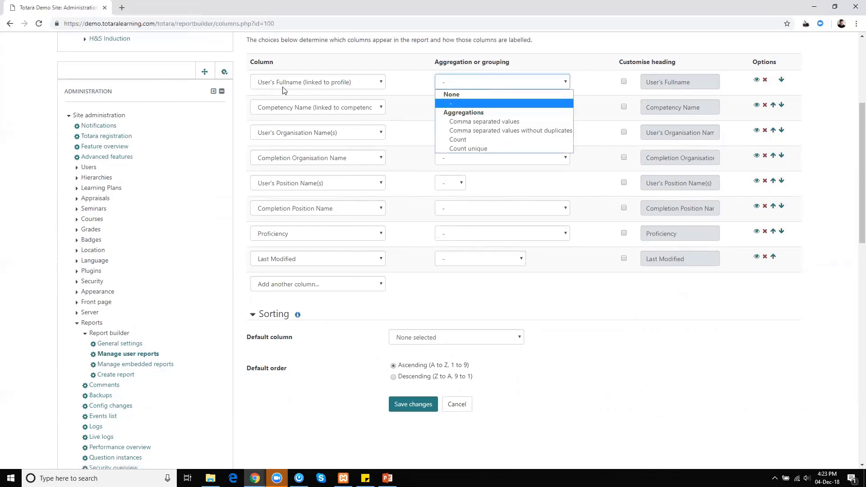
{"action": "left_click", "coordinate": [458, 139]}
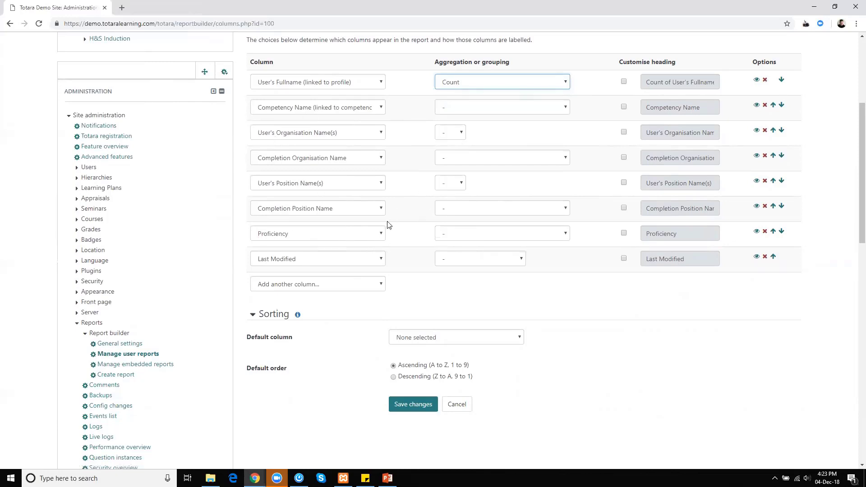
{"action": "key", "text": "Down"}
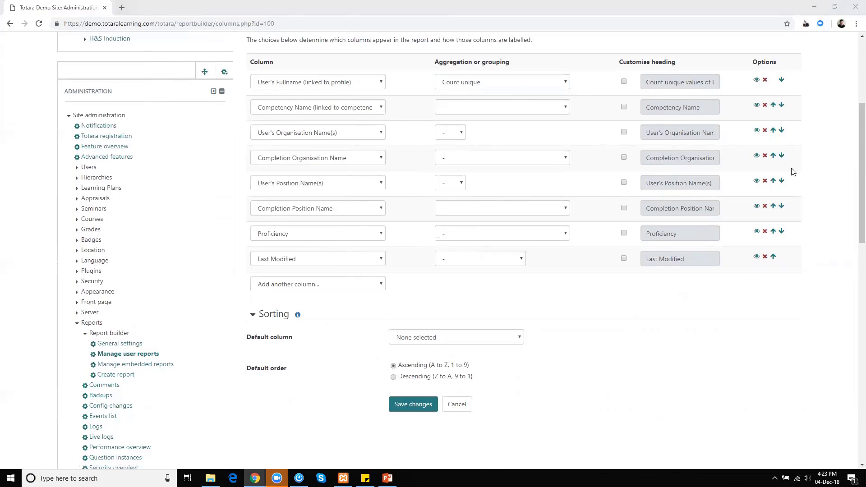
- Delete the User's Organisation Name(s) and Completion Organisation Name columns from the report
{"action": "left_click", "coordinate": [765, 131]}
{"action": "key", "text": "Return"}
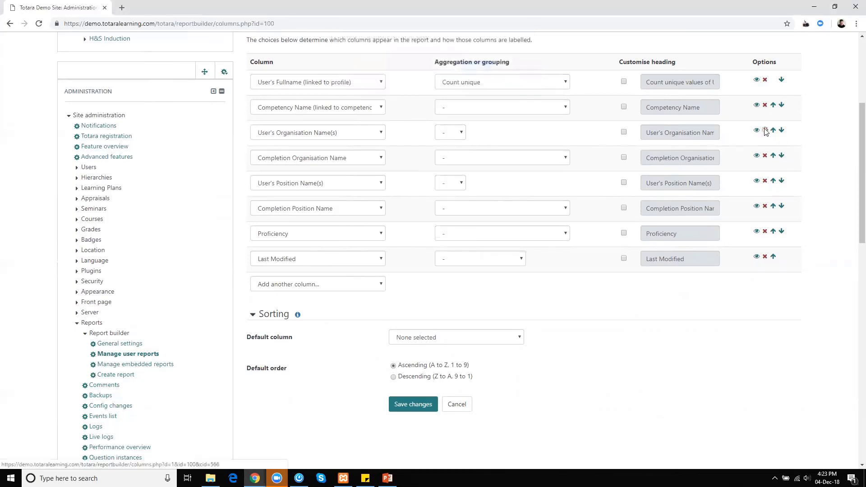
{"action": "left_click", "coordinate": [765, 131]}
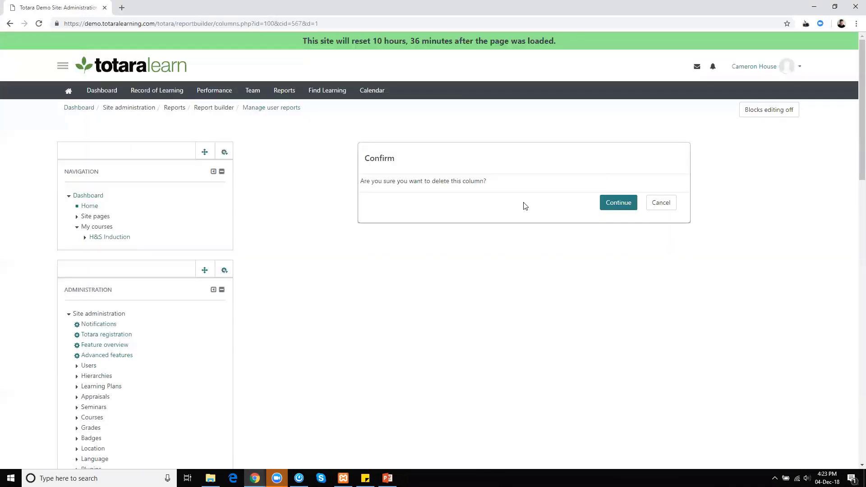
{"action": "left_click", "coordinate": [621, 200]}
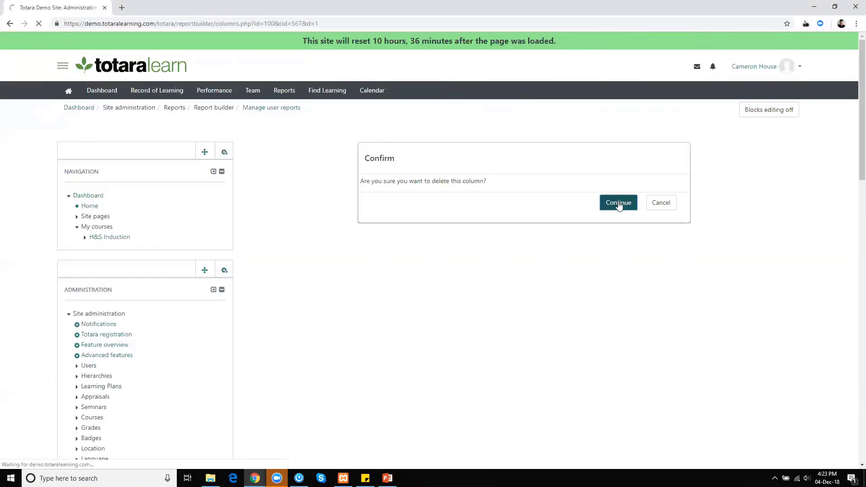
- Delete the Completion Position Name, User's Position Name(s) and Proficiency columns from the report
{"action": "scroll", "coordinate": [798, 92], "scroll_direction": "down", "scroll_amount": 6}
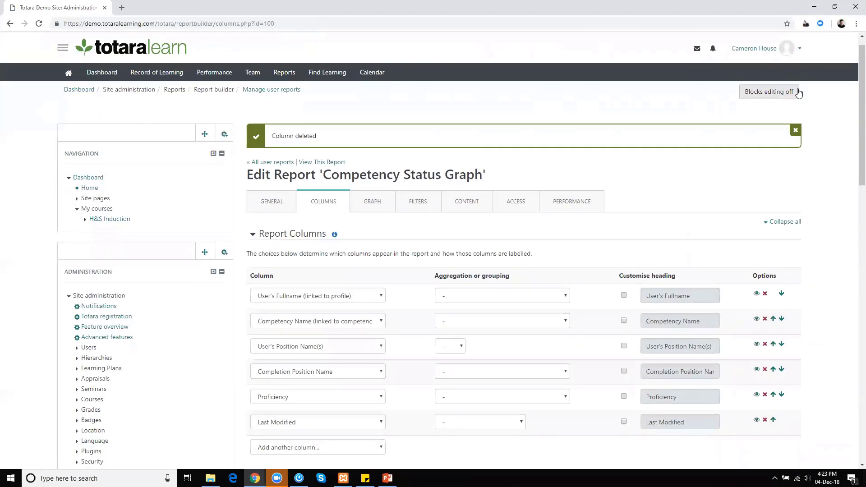
{"action": "left_click", "coordinate": [766, 100]}
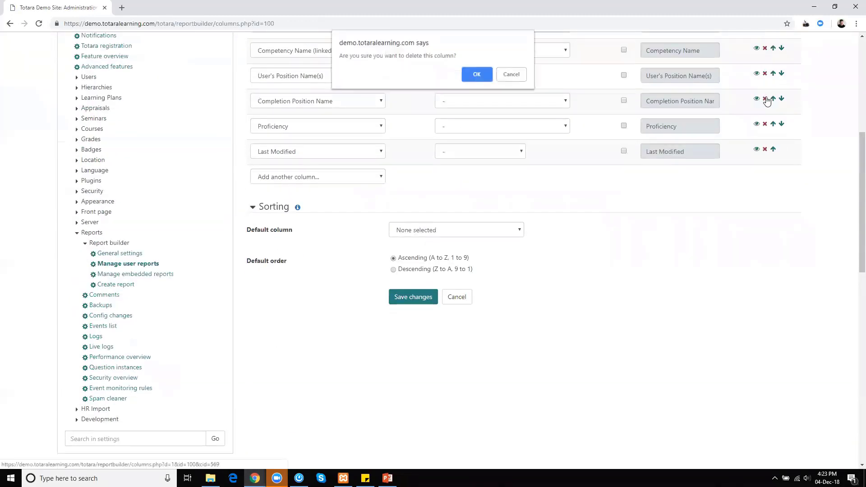
{"action": "key", "text": "Return"}
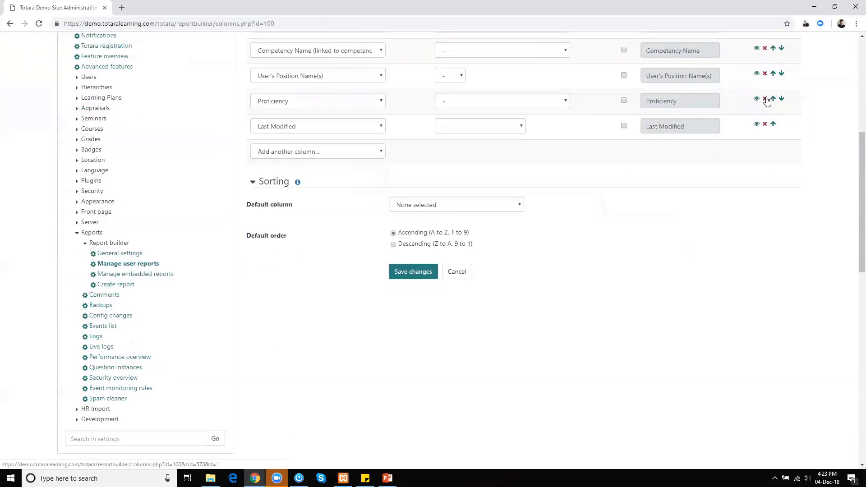
{"action": "left_click", "coordinate": [765, 74]}
{"action": "key", "text": "Return"}
{"action": "left_click", "coordinate": [766, 74]}
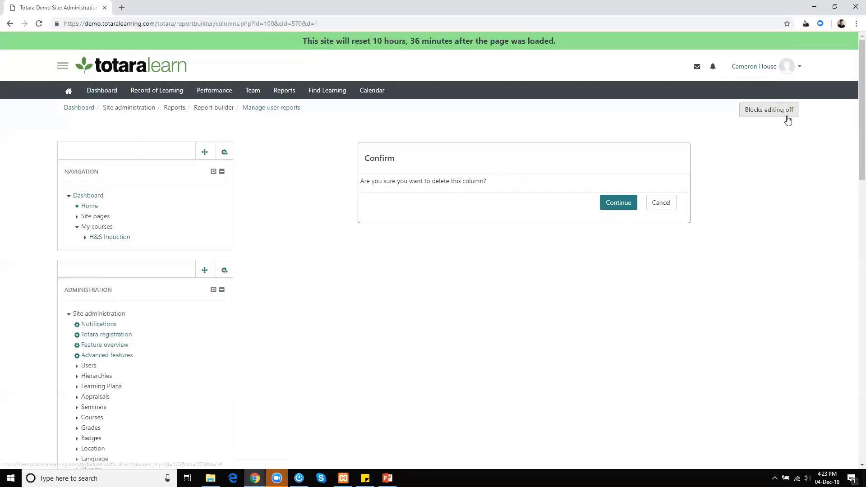
{"action": "left_click", "coordinate": [616, 202]}
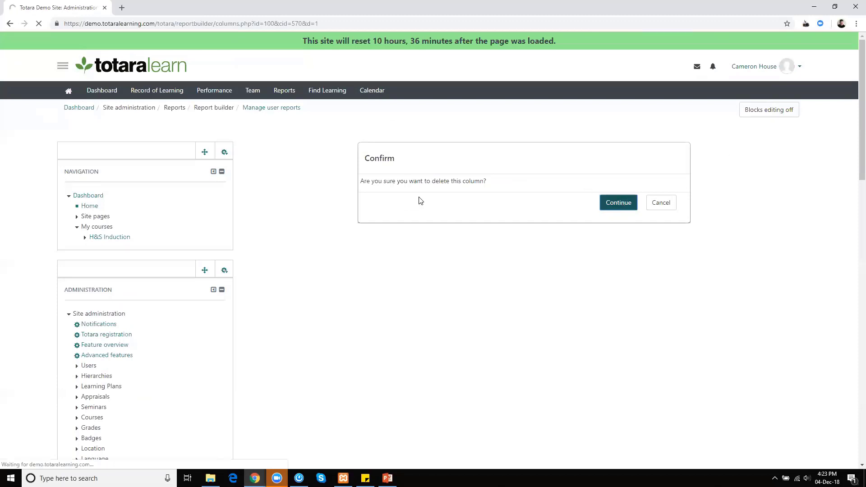
- Replace the Last Modified column with Date Proficiency Achieved and group it by Date YYYY-Q
{"action": "scroll", "coordinate": [556, 219], "scroll_direction": "down", "scroll_amount": 1}
{"action": "scroll", "coordinate": [556, 220], "scroll_direction": "down", "scroll_amount": 4}
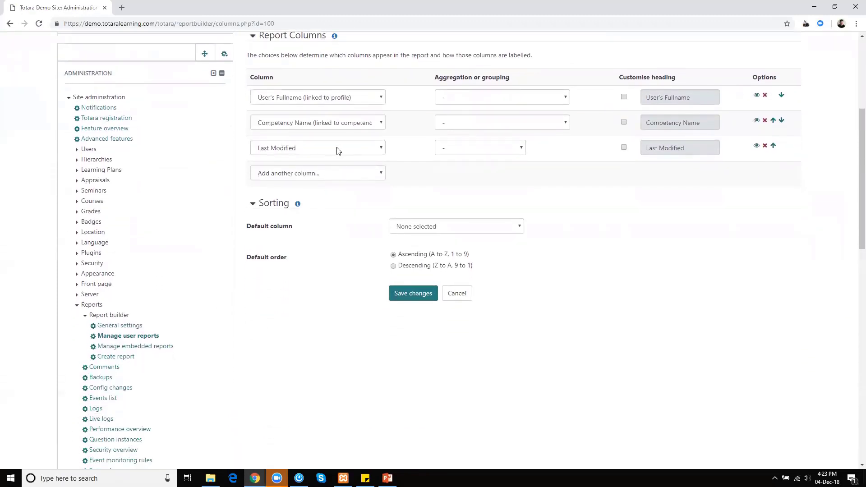
{"action": "left_click", "coordinate": [338, 149]}
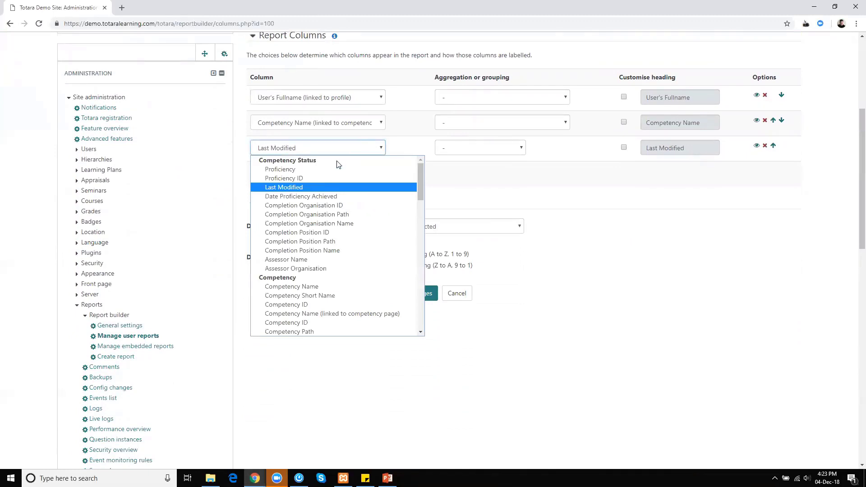
{"action": "left_click", "coordinate": [294, 197]}
{"action": "left_click", "coordinate": [465, 148]}
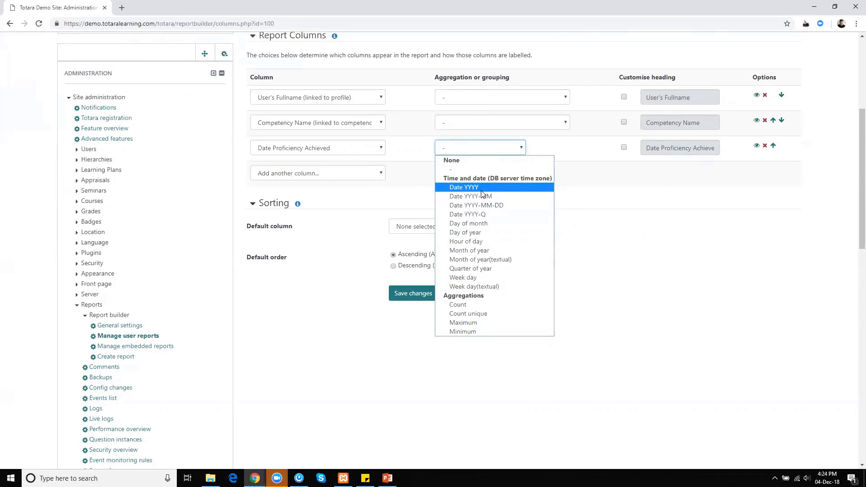
{"action": "left_click", "coordinate": [472, 214]}
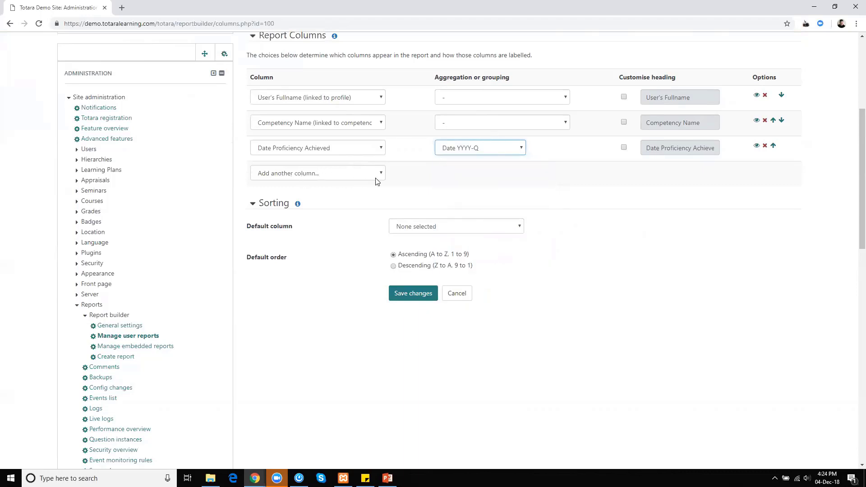
- Aggregate the User's Fullname column as Comma separated values and save the column changes
{"action": "left_click", "coordinate": [455, 100]}
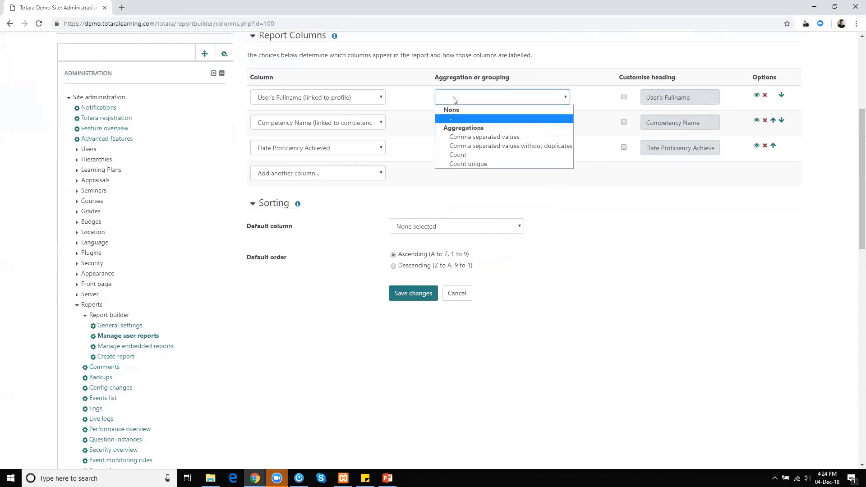
{"action": "left_click", "coordinate": [452, 156]}
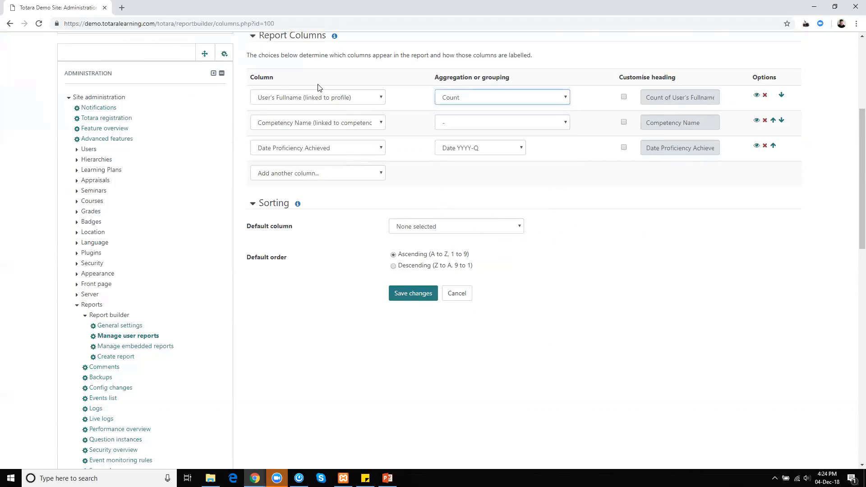
{"action": "left_click", "coordinate": [457, 96]}
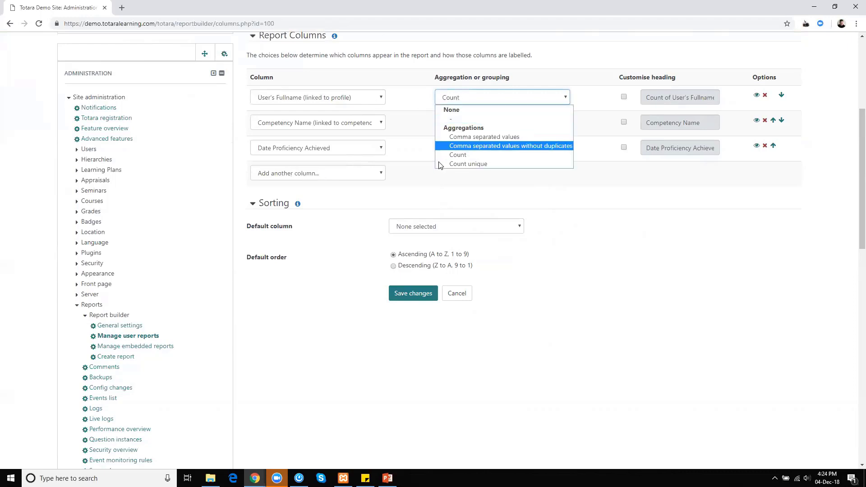
{"action": "left_click", "coordinate": [467, 138]}
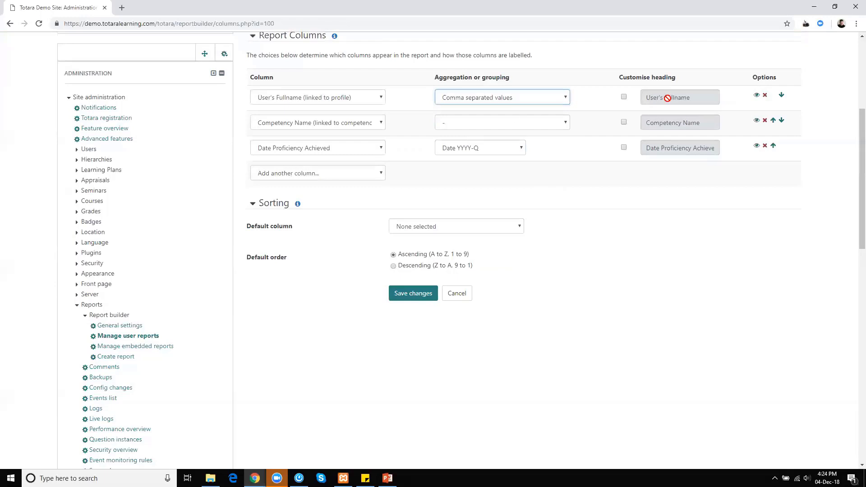
{"action": "left_click", "coordinate": [412, 293]}
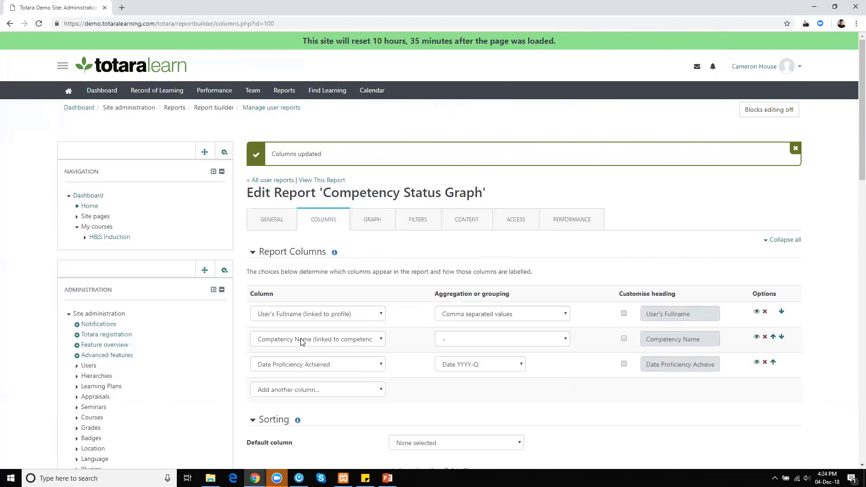
- View the Competency Status Graph report and examine its users, competencies and proficiency quarters in the results table
{"action": "left_click", "coordinate": [320, 180]}
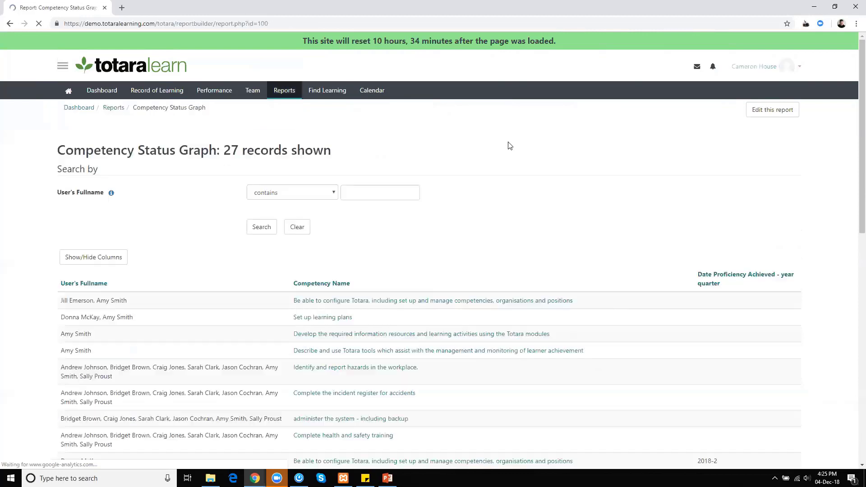
{"action": "scroll", "coordinate": [470, 184], "scroll_direction": "down", "scroll_amount": 2}
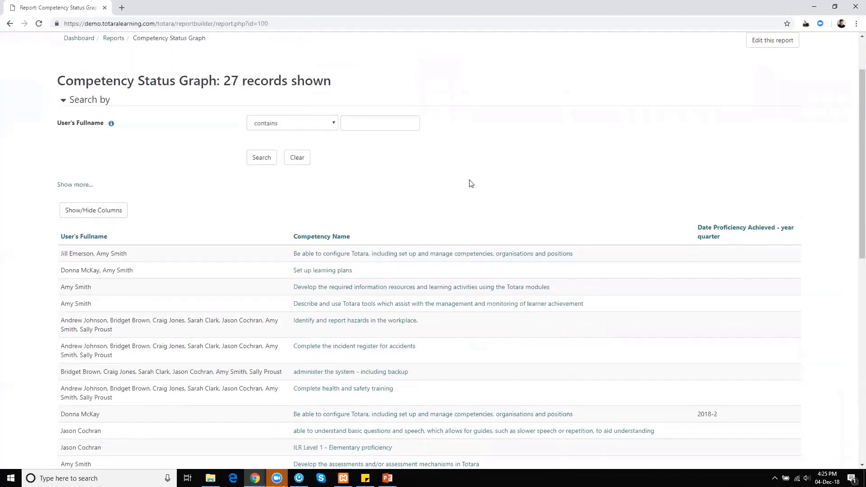
{"action": "scroll", "coordinate": [469, 184], "scroll_direction": "down", "scroll_amount": 3}
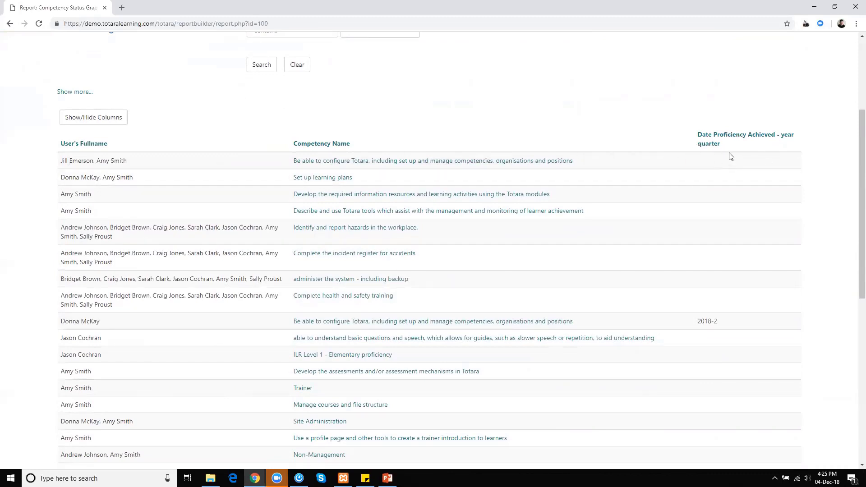
{"action": "scroll", "coordinate": [730, 156], "scroll_direction": "down", "scroll_amount": 1}
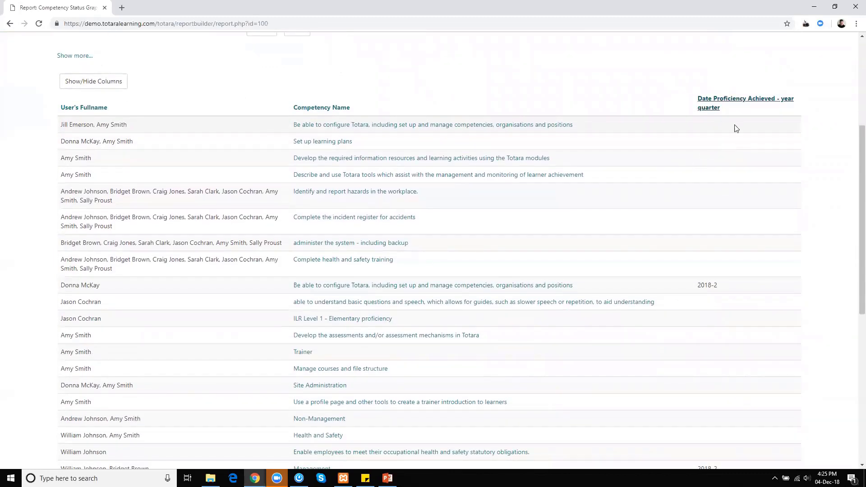
{"action": "scroll", "coordinate": [720, 146], "scroll_direction": "up", "scroll_amount": 5}
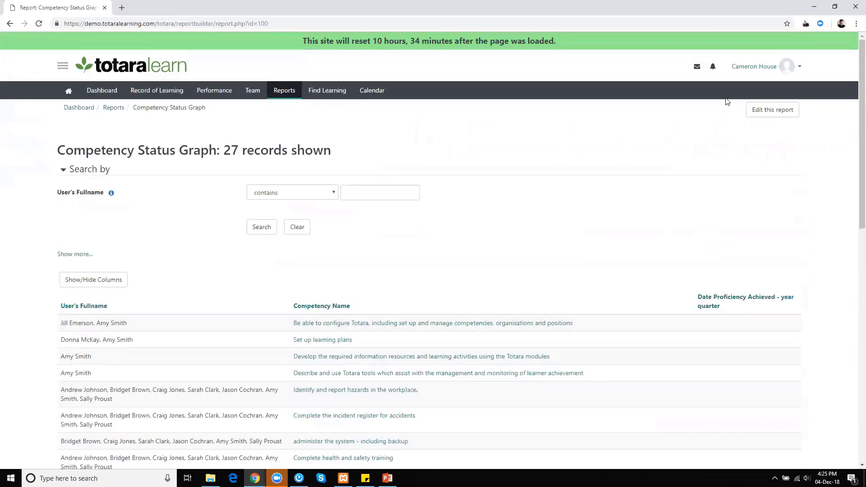
{"action": "scroll", "coordinate": [740, 143], "scroll_direction": "down", "scroll_amount": 12}
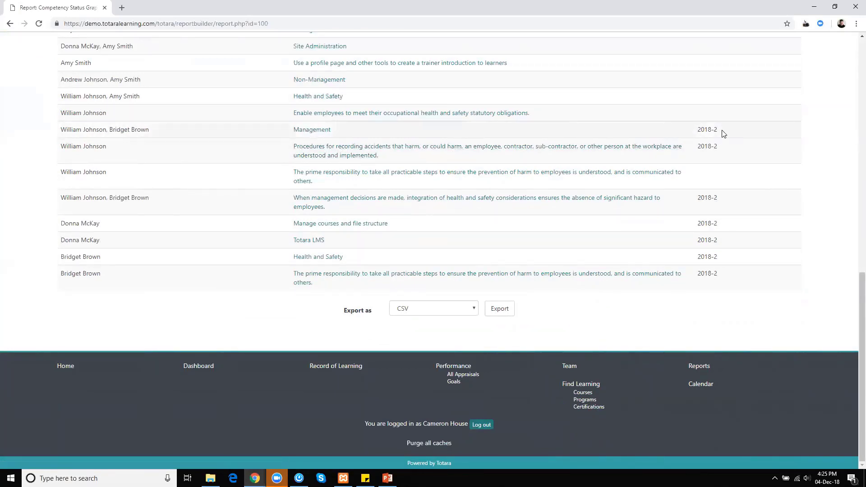
{"action": "scroll", "coordinate": [720, 119], "scroll_direction": "up", "scroll_amount": 2}
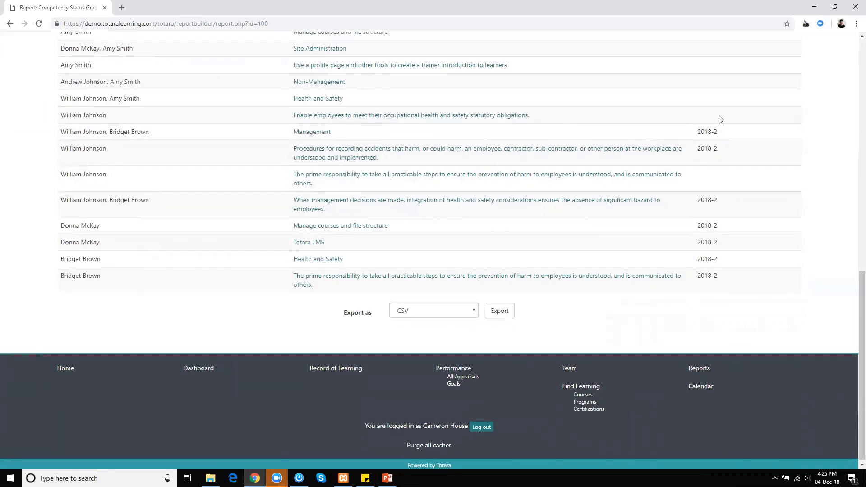
{"action": "scroll", "coordinate": [721, 119], "scroll_direction": "up", "scroll_amount": 10}
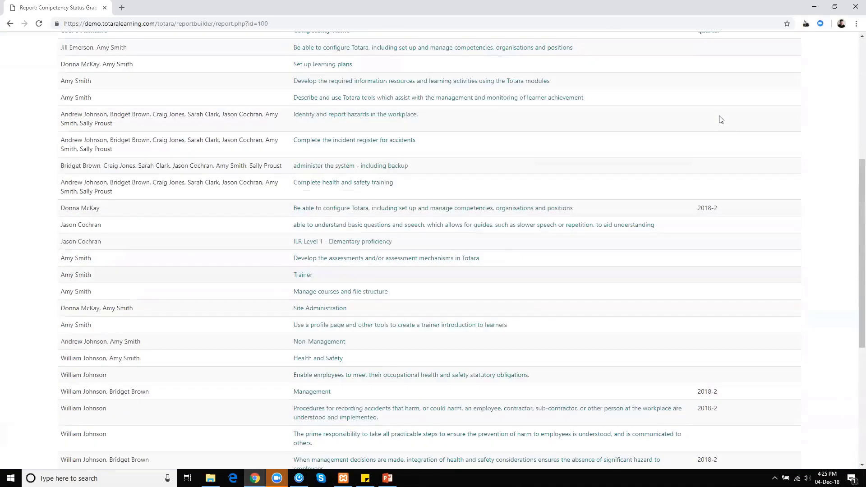
- Filter the Competency Status Graph report to Proficiency is equal to Competent, and open the report for editing
{"action": "scroll", "coordinate": [461, 156], "scroll_direction": "up", "scroll_amount": 1}
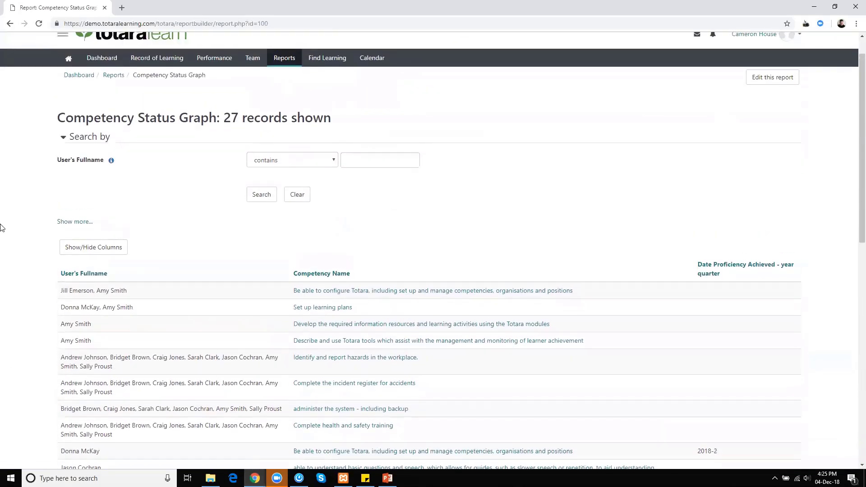
{"action": "left_click", "coordinate": [72, 221]}
{"action": "scroll", "coordinate": [113, 219], "scroll_direction": "down", "scroll_amount": 3}
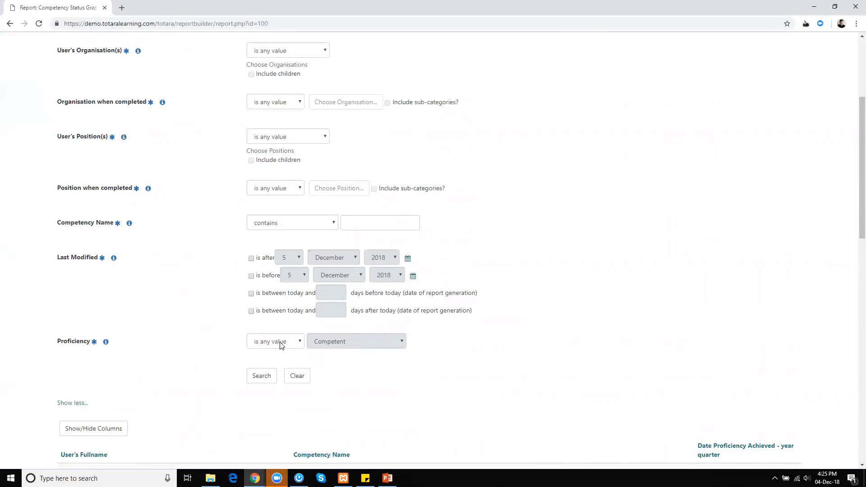
{"action": "left_click", "coordinate": [292, 341]}
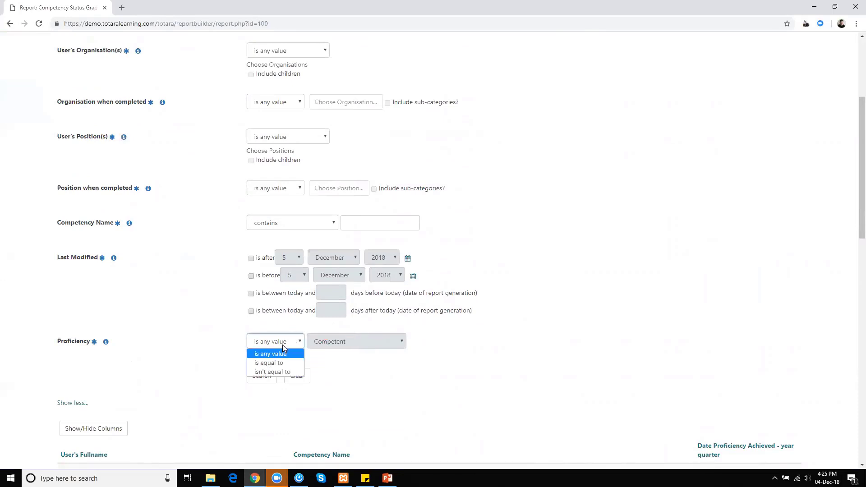
{"action": "left_click", "coordinate": [275, 362]}
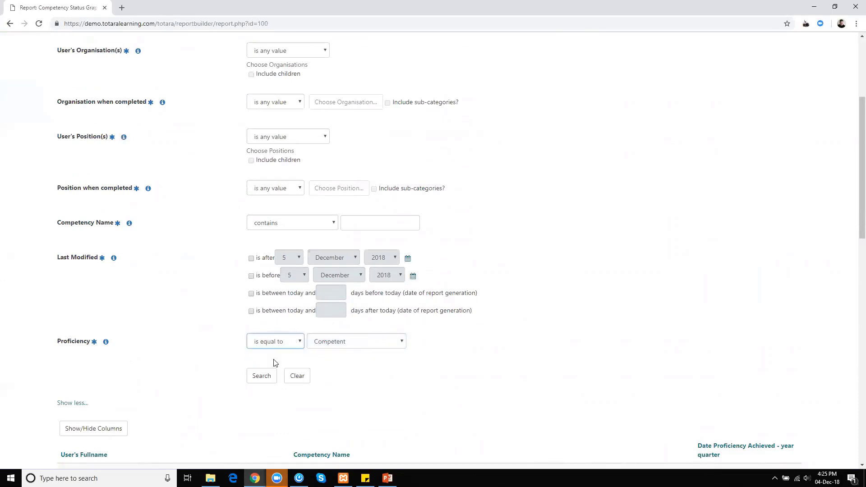
{"action": "left_click", "coordinate": [255, 377]}
{"action": "scroll", "coordinate": [516, 276], "scroll_direction": "down", "scroll_amount": 15}
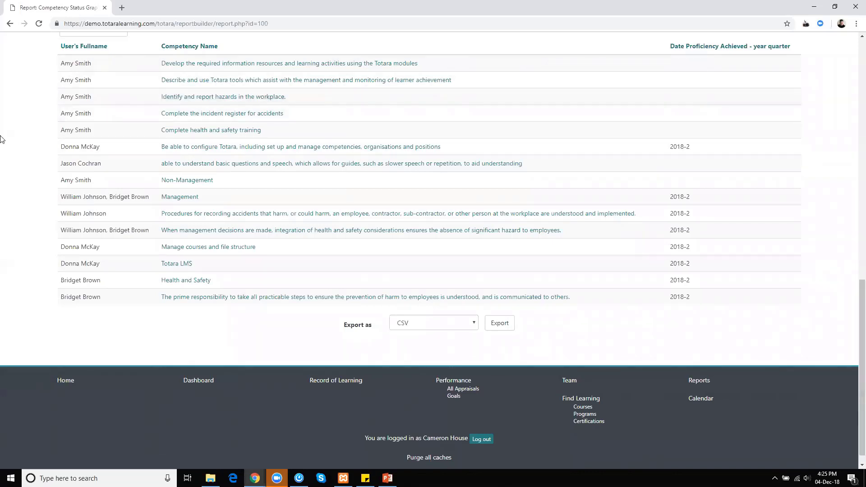
{"action": "scroll", "coordinate": [16, 105], "scroll_direction": "up", "scroll_amount": 10}
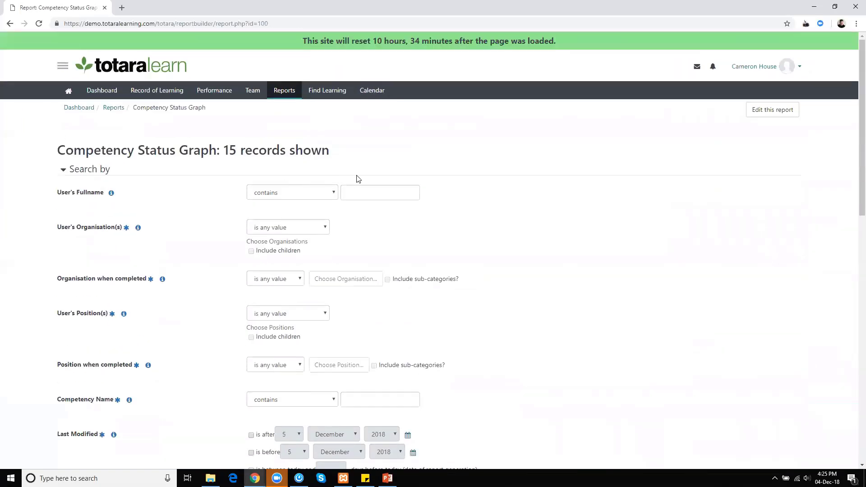
{"action": "left_click", "coordinate": [767, 110]}
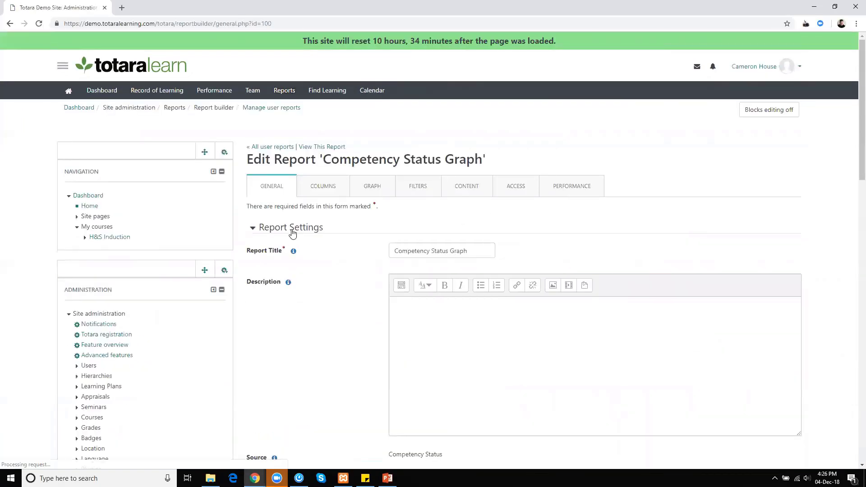
{"action": "left_click", "coordinate": [381, 185]}
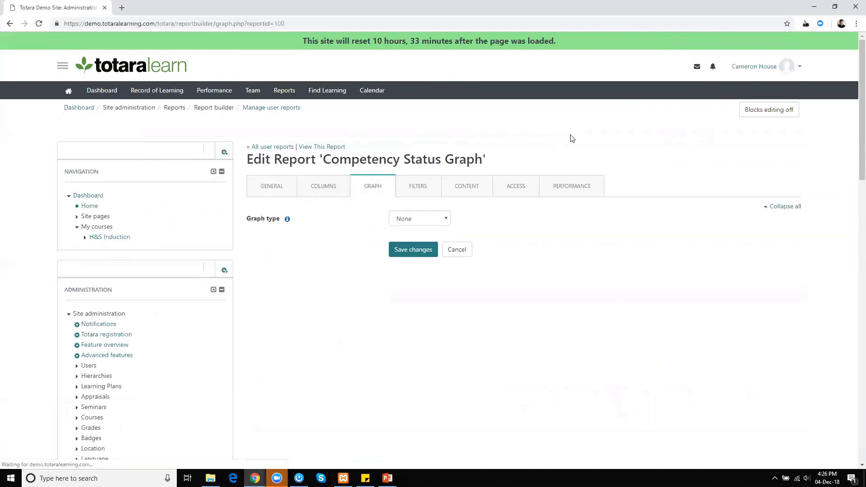
{"action": "left_click", "coordinate": [420, 219]}
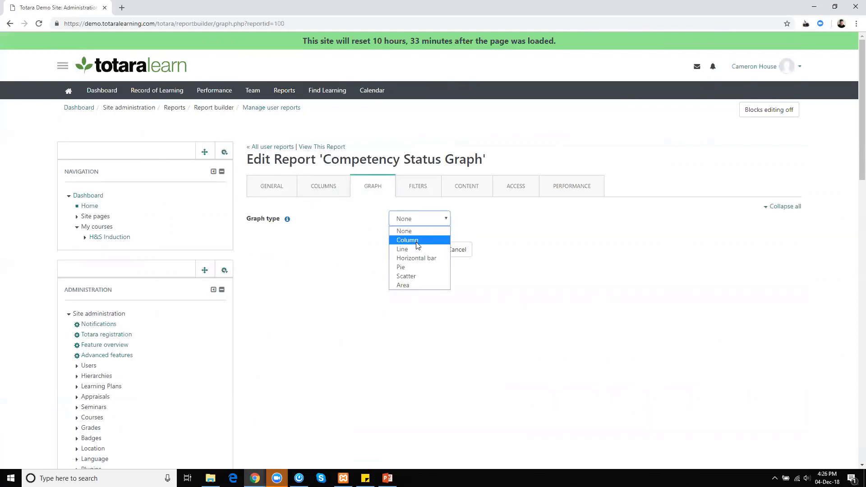
{"action": "left_click", "coordinate": [419, 268]}
{"action": "scroll", "coordinate": [512, 270], "scroll_direction": "down", "scroll_amount": 3}
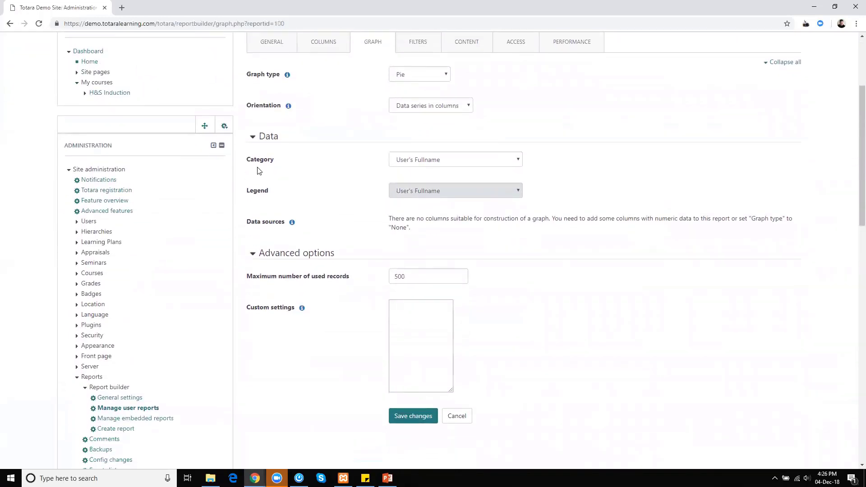
{"action": "left_click", "coordinate": [456, 163]}
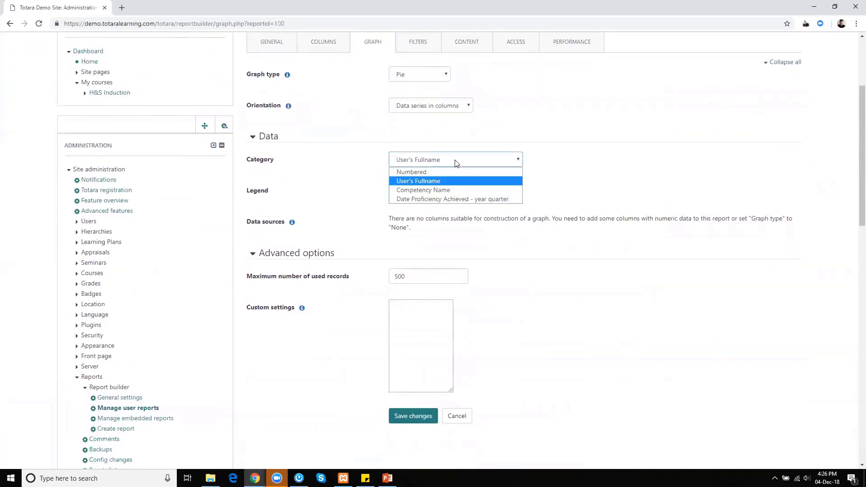
{"action": "left_click", "coordinate": [434, 200]}
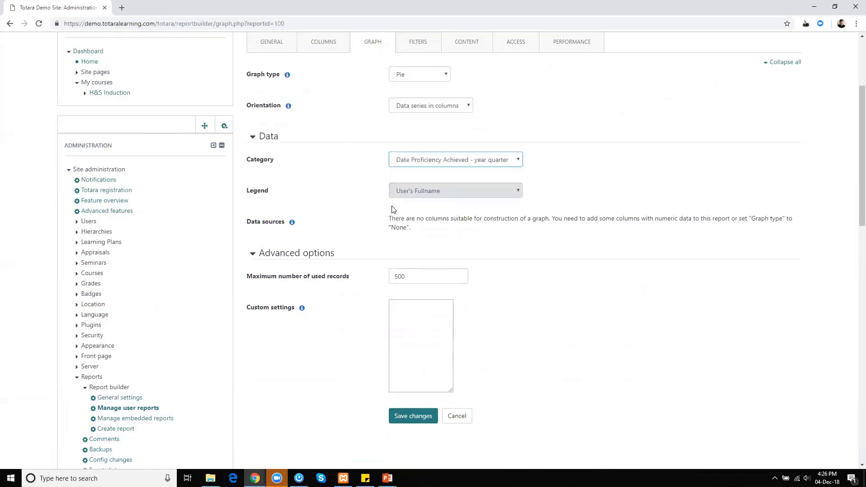
{"action": "scroll", "coordinate": [334, 223], "scroll_direction": "down", "scroll_amount": 1}
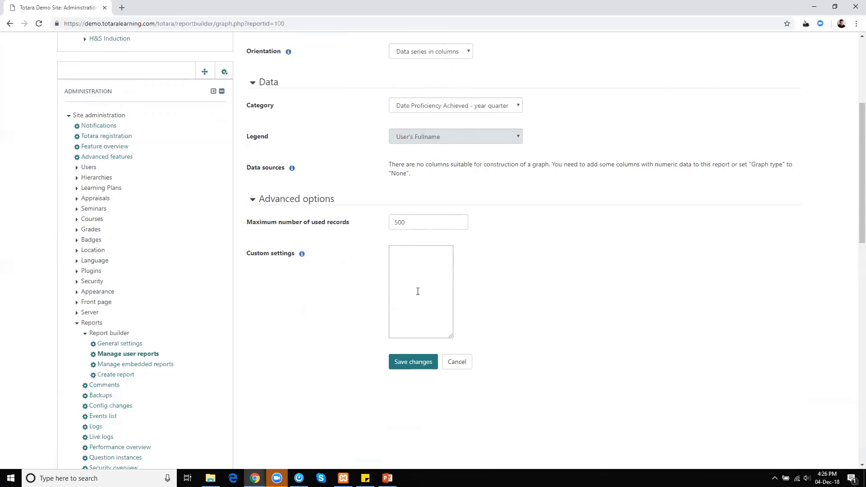
{"action": "left_click", "coordinate": [457, 361]}
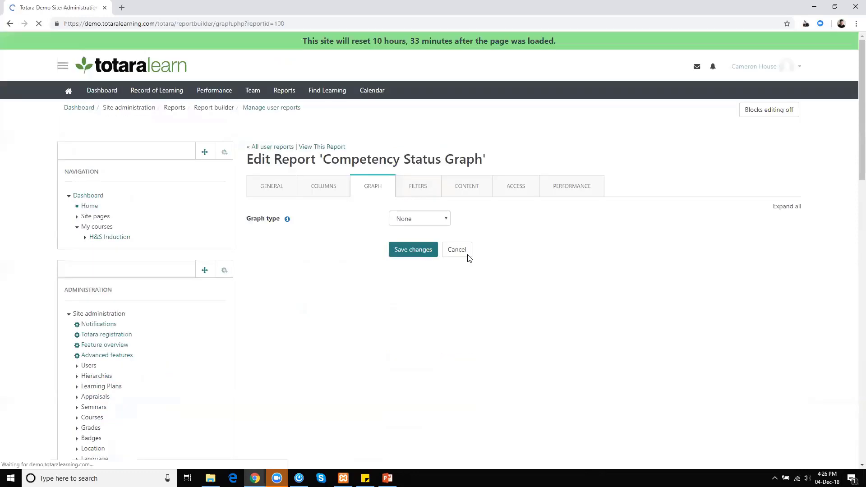
- Change the User's Fullname column's aggregation to Count and save the column changes
{"action": "left_click", "coordinate": [332, 188]}
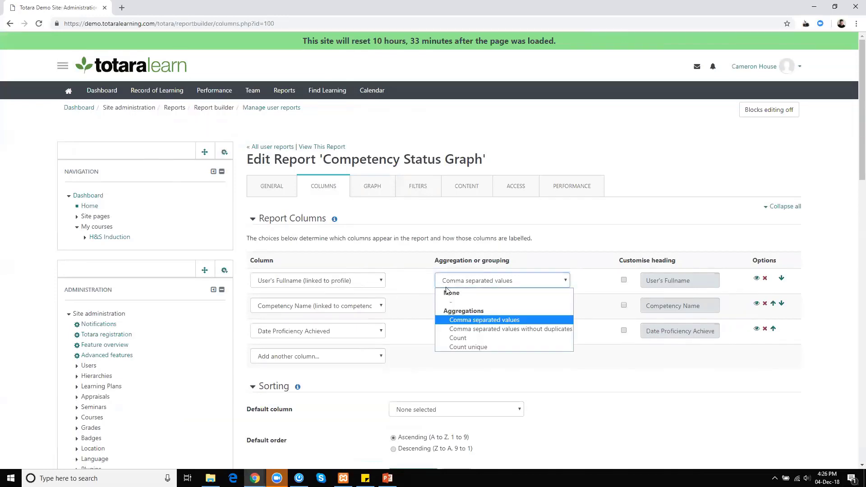
{"action": "left_click", "coordinate": [456, 338]}
{"action": "scroll", "coordinate": [556, 236], "scroll_direction": "down", "scroll_amount": 3}
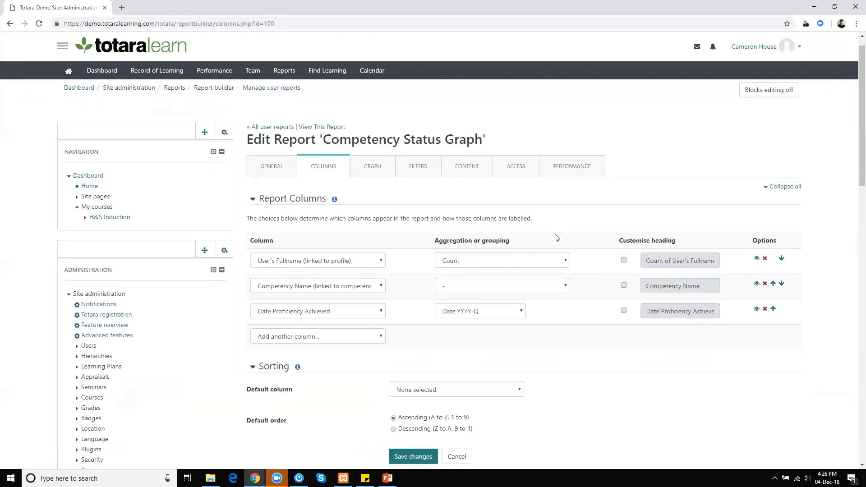
{"action": "left_click", "coordinate": [413, 351]}
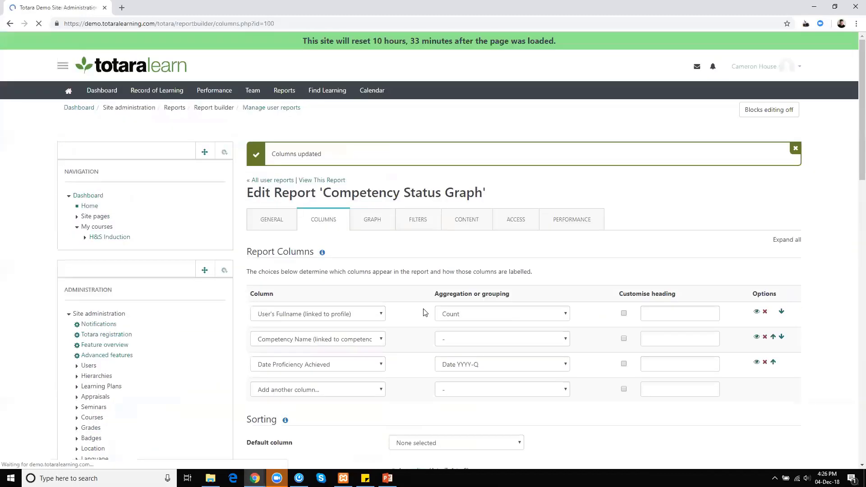
- Set up a Pie graph with Date Proficiency Achieved - year quarter as category and Count of User's Fullname as data source, and save it
{"action": "left_click", "coordinate": [369, 222]}
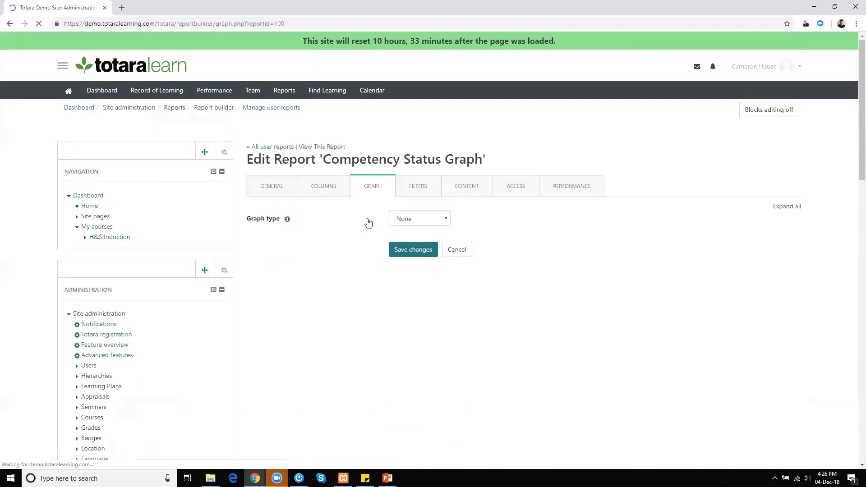
{"action": "left_click", "coordinate": [416, 218]}
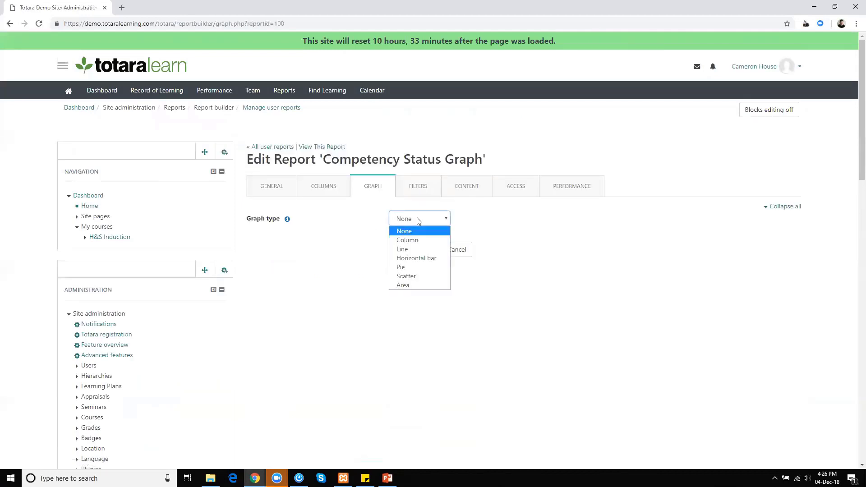
{"action": "left_click", "coordinate": [412, 267]}
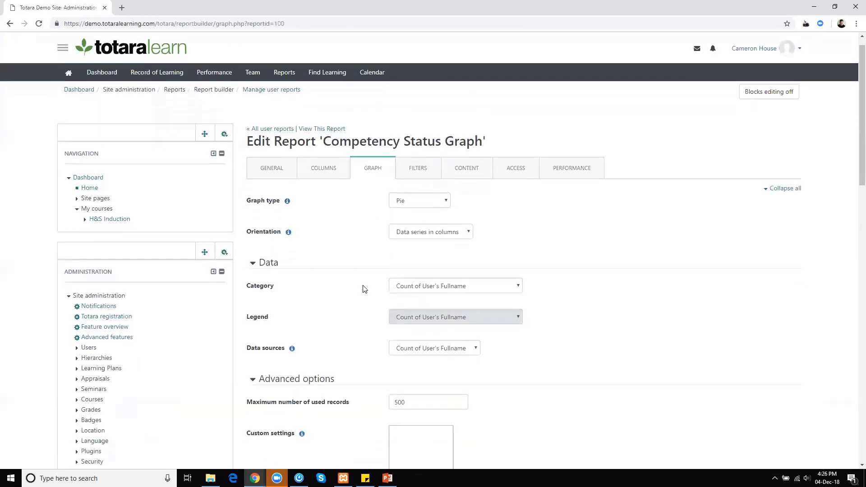
{"action": "scroll", "coordinate": [361, 288], "scroll_direction": "down", "scroll_amount": 4}
{"action": "left_click", "coordinate": [426, 125]}
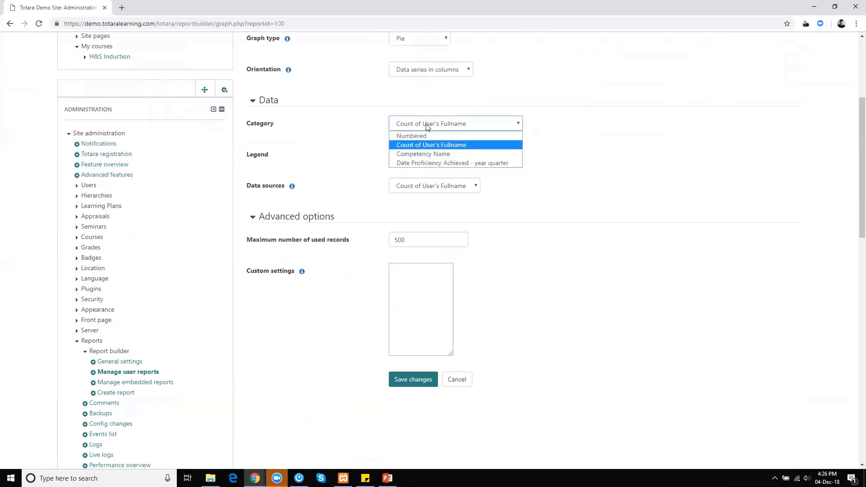
{"action": "left_click", "coordinate": [428, 163]}
{"action": "left_click", "coordinate": [426, 186]}
{"action": "left_click", "coordinate": [425, 187]}
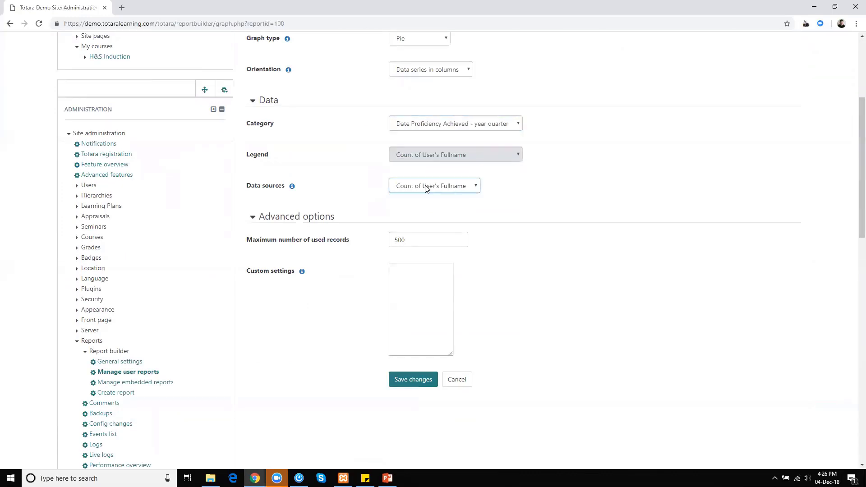
{"action": "left_click", "coordinate": [404, 380]}
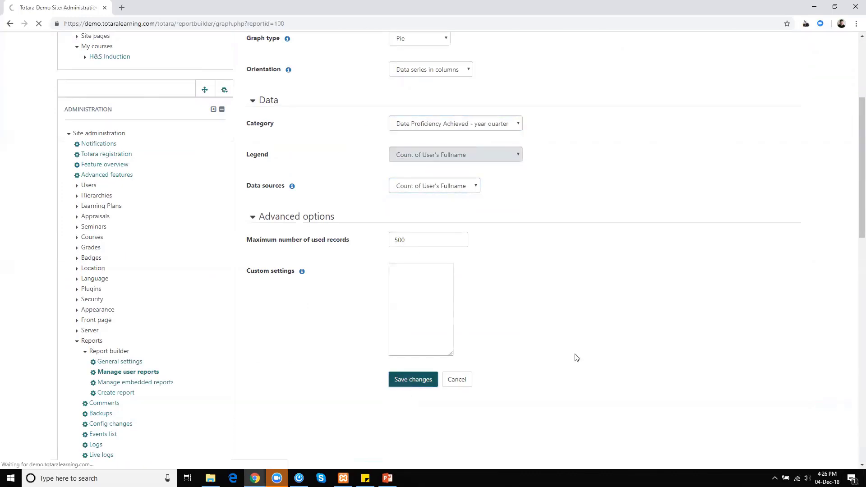
- View the report and examine the pie chart's slices and legend against the user counts and quarters in the results table
{"action": "left_click", "coordinate": [325, 180]}
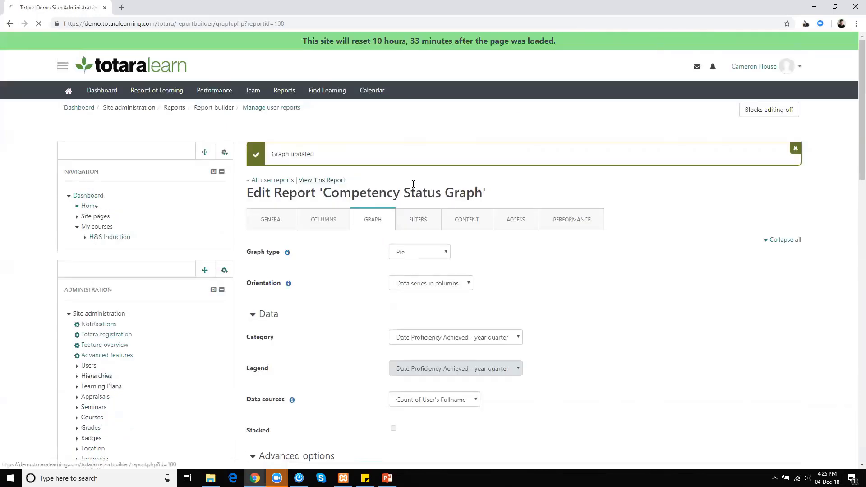
{"action": "scroll", "coordinate": [526, 175], "scroll_direction": "down", "scroll_amount": 3}
{"action": "scroll", "coordinate": [525, 175], "scroll_direction": "down", "scroll_amount": 5}
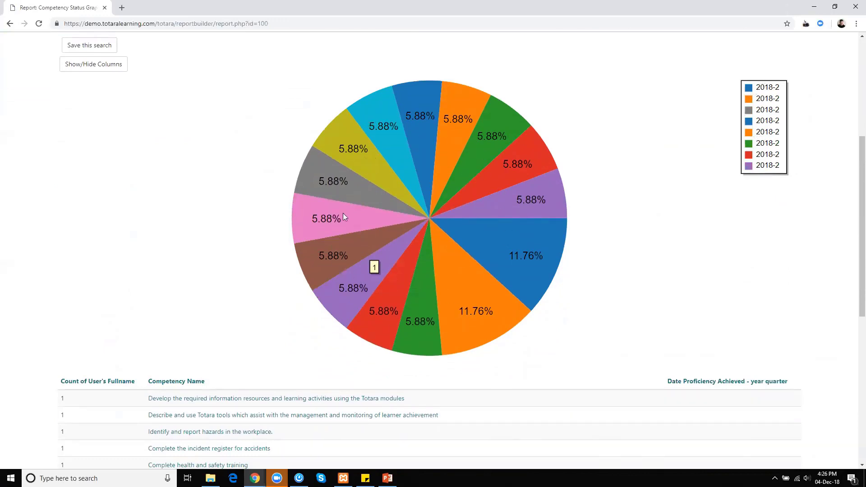
{"action": "scroll", "coordinate": [475, 147], "scroll_direction": "down", "scroll_amount": 2}
{"action": "scroll", "coordinate": [476, 147], "scroll_direction": "down", "scroll_amount": 1}
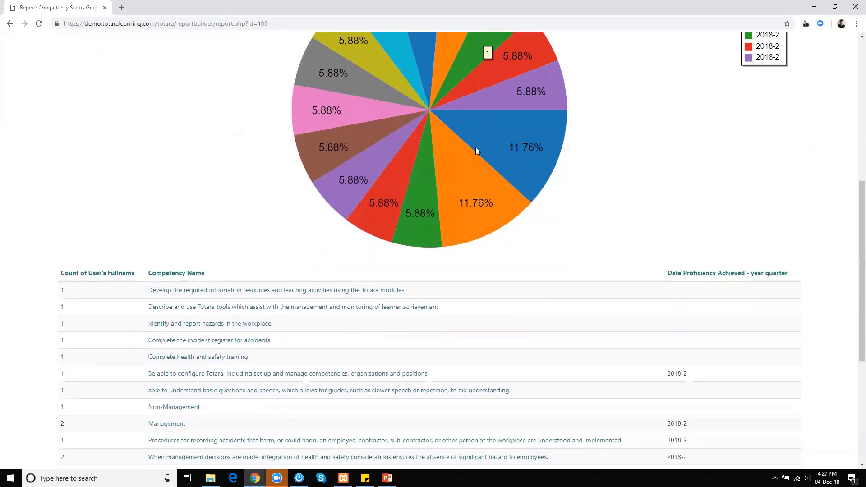
{"action": "scroll", "coordinate": [377, 177], "scroll_direction": "down", "scroll_amount": 1}
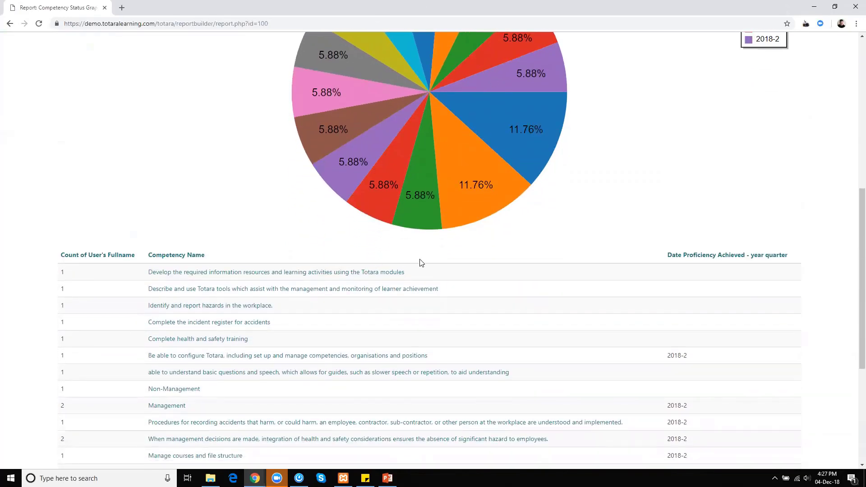
{"action": "scroll", "coordinate": [222, 264], "scroll_direction": "down", "scroll_amount": 2}
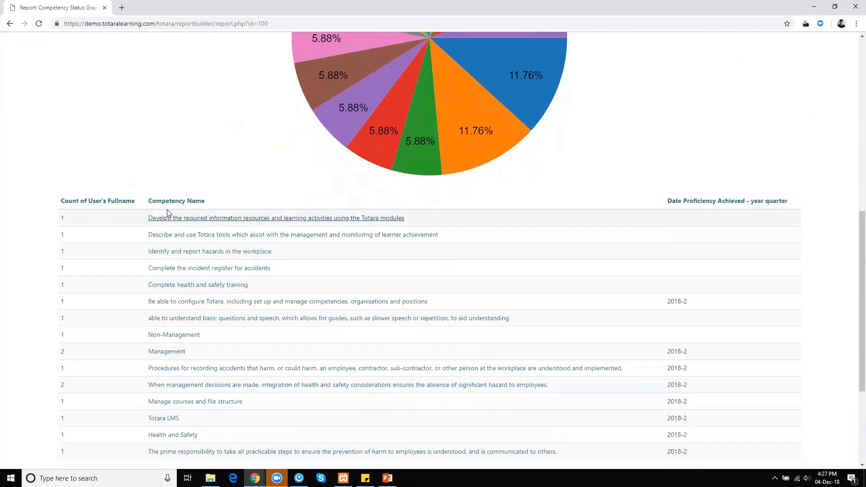
{"action": "scroll", "coordinate": [406, 158], "scroll_direction": "up", "scroll_amount": 10}
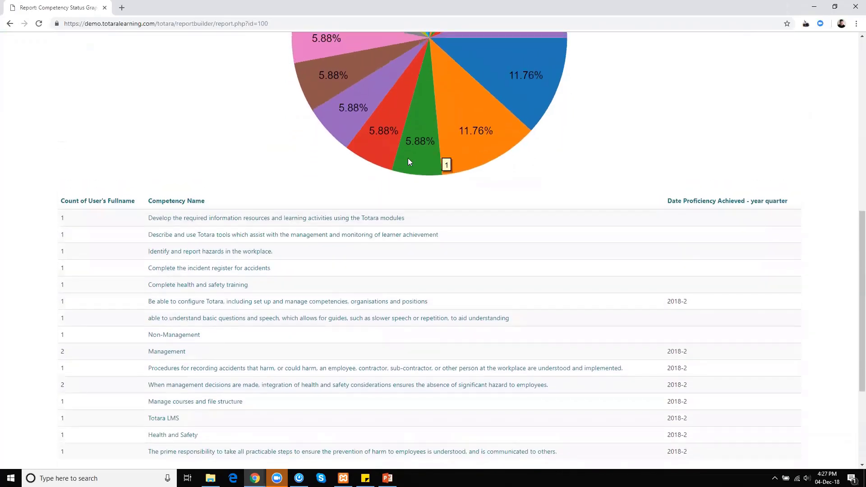
{"action": "scroll", "coordinate": [656, 136], "scroll_direction": "up", "scroll_amount": 1}
- Reopen the report for editing and delete the Competency Name column
{"action": "left_click", "coordinate": [769, 74]}
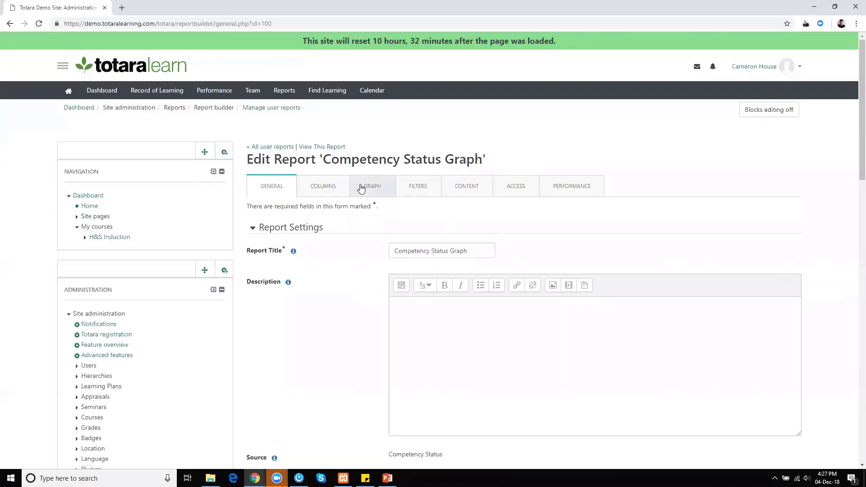
{"action": "left_click", "coordinate": [320, 187]}
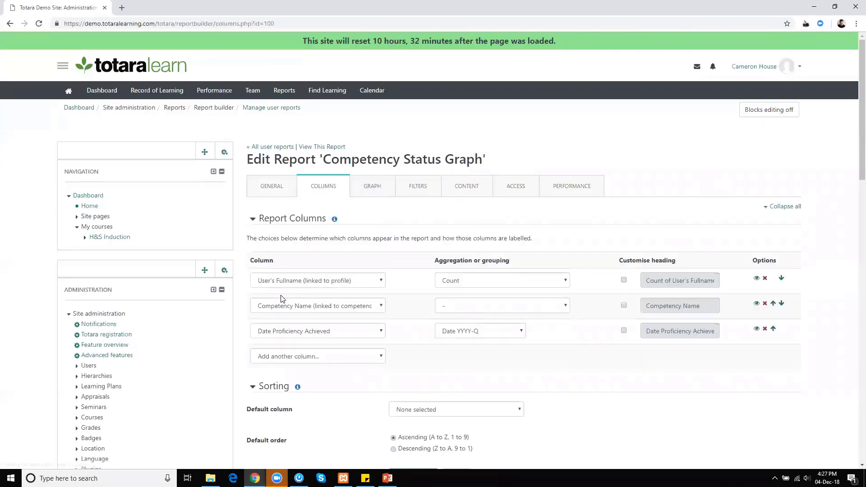
{"action": "scroll", "coordinate": [608, 177], "scroll_direction": "down", "scroll_amount": 2}
{"action": "scroll", "coordinate": [721, 171], "scroll_direction": "down", "scroll_amount": 2}
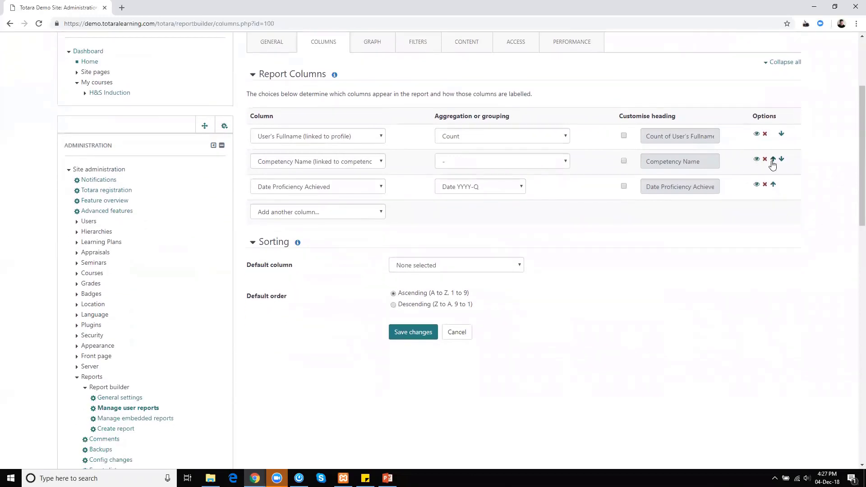
{"action": "left_click", "coordinate": [765, 160]}
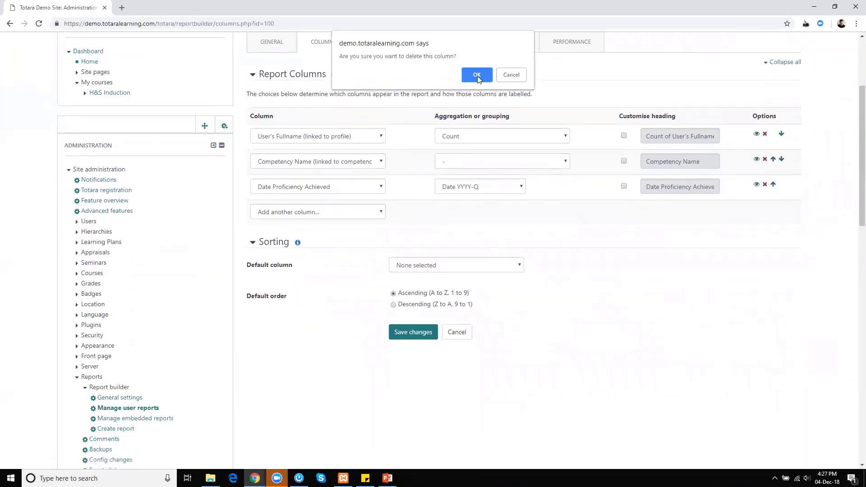
{"action": "left_click", "coordinate": [464, 77]}
{"action": "left_click", "coordinate": [393, 305]}
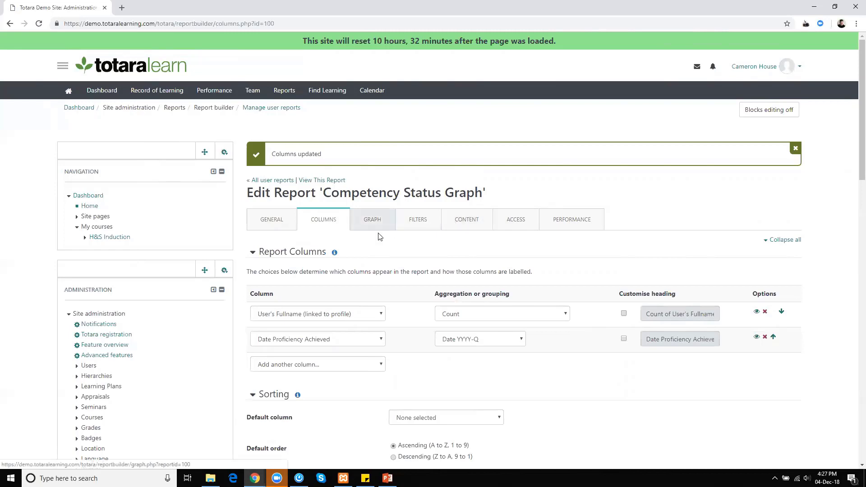
{"action": "scroll", "coordinate": [378, 236], "scroll_direction": "down", "scroll_amount": 2}
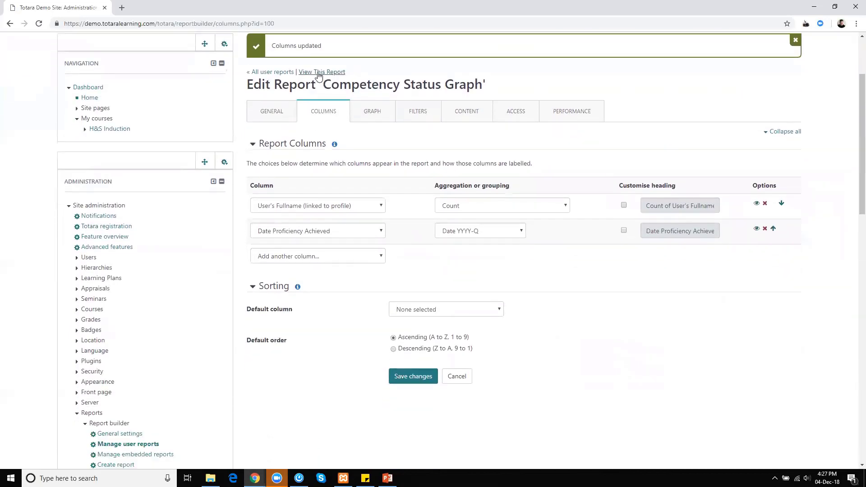
- View the report and examine the pie chart's slices and legend against the counts per quarter in the results table
{"action": "left_click", "coordinate": [318, 72]}
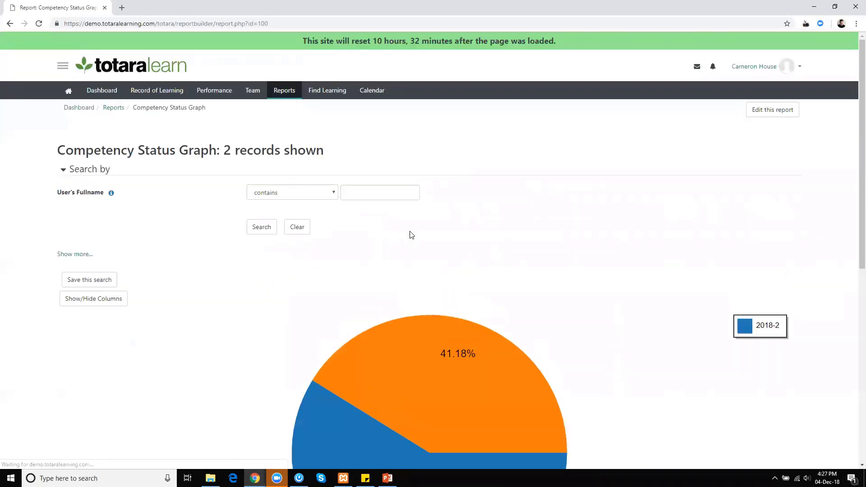
{"action": "scroll", "coordinate": [412, 235], "scroll_direction": "down", "scroll_amount": 5}
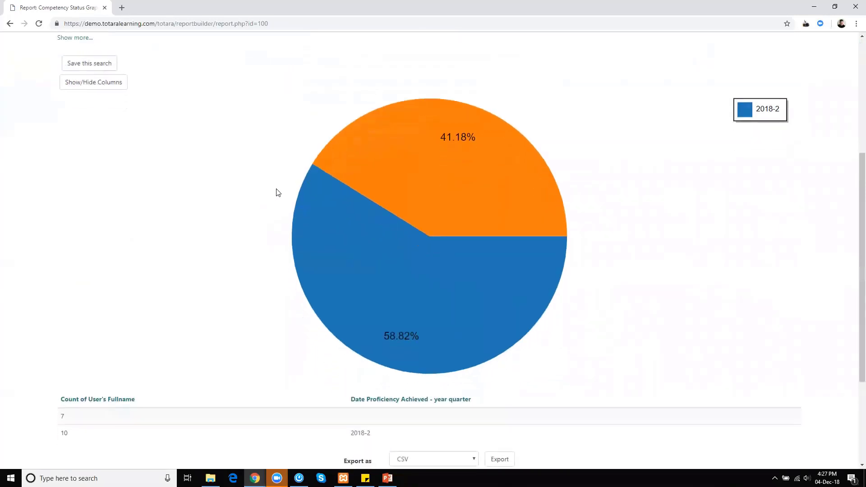
{"action": "scroll", "coordinate": [333, 291], "scroll_direction": "down", "scroll_amount": 2}
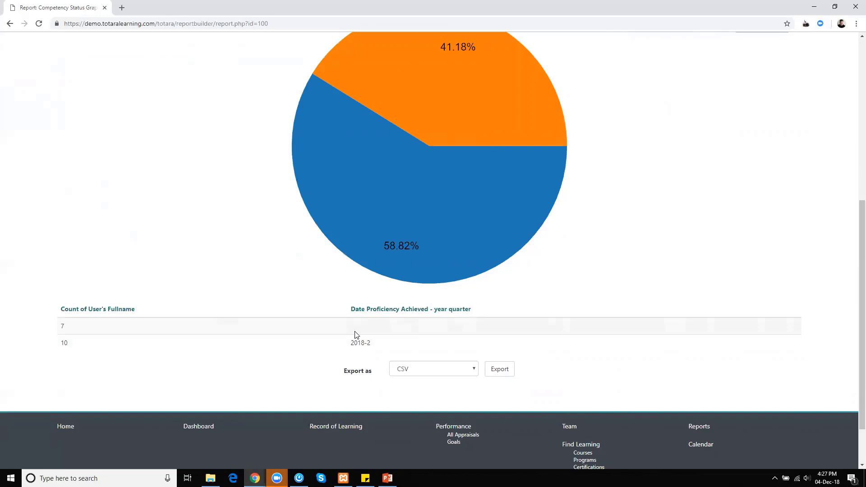
{"action": "scroll", "coordinate": [189, 194], "scroll_direction": "up", "scroll_amount": 7}
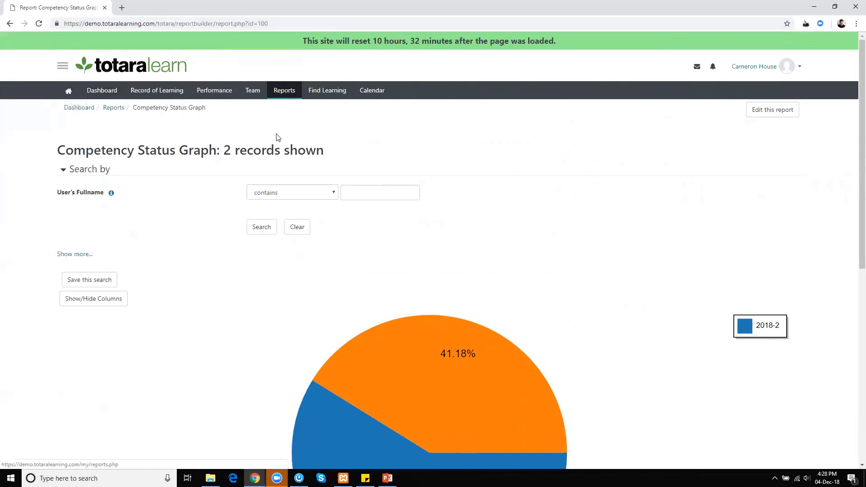
{"action": "scroll", "coordinate": [193, 190], "scroll_direction": "down", "scroll_amount": 3}
{"action": "scroll", "coordinate": [284, 133], "scroll_direction": "down", "scroll_amount": 5}
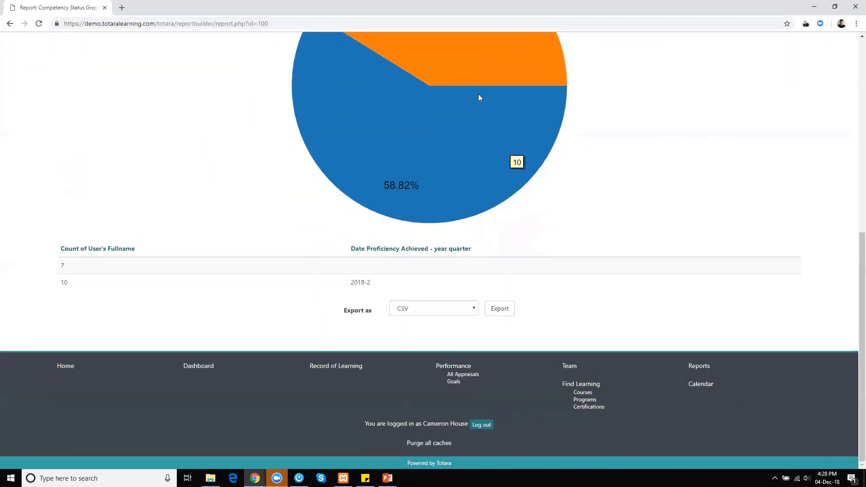
- Check which export formats are available for the report without exporting it
{"action": "left_click", "coordinate": [427, 308]}
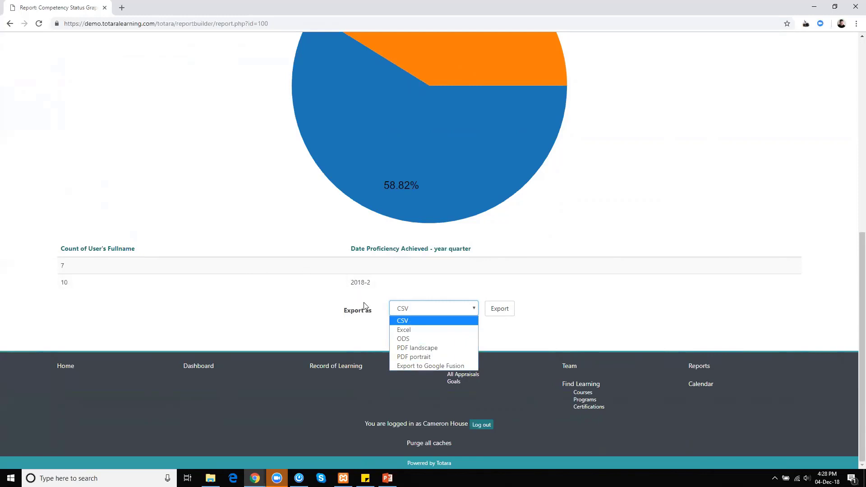
{"action": "mouse_move", "coordinate": [386, 156]}
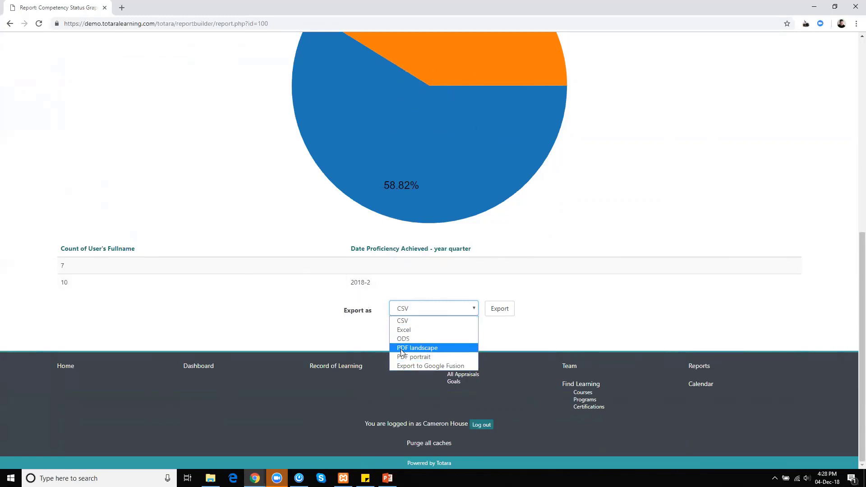
{"action": "left_click", "coordinate": [249, 334]}
- Go to the Manager Dashboard and add a Report graph block to its main region
{"action": "scroll", "coordinate": [245, 332], "scroll_direction": "up", "scroll_amount": 8}
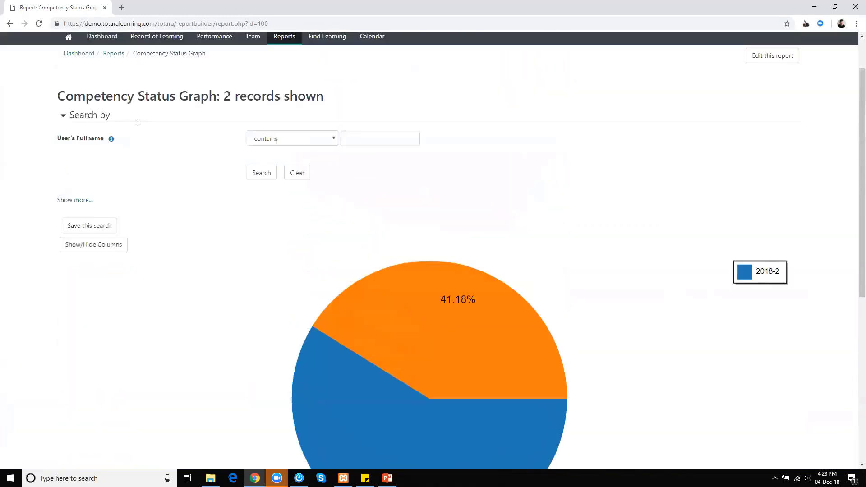
{"action": "left_click", "coordinate": [68, 92]}
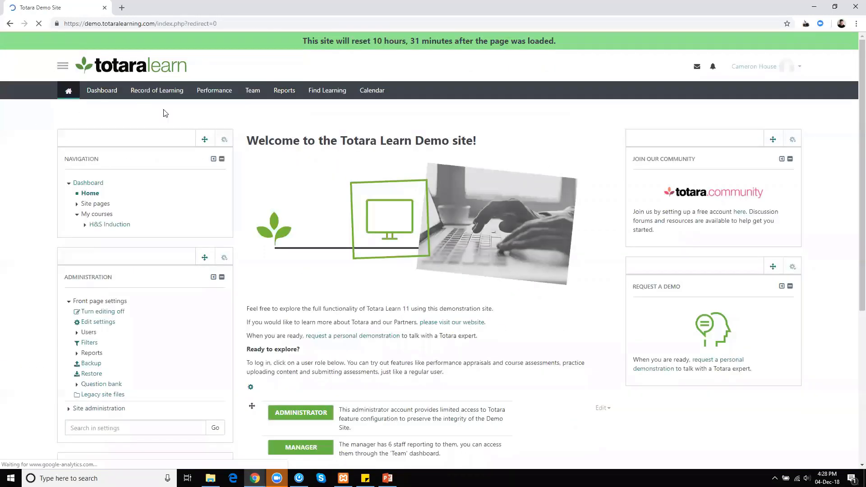
{"action": "left_click", "coordinate": [104, 91]}
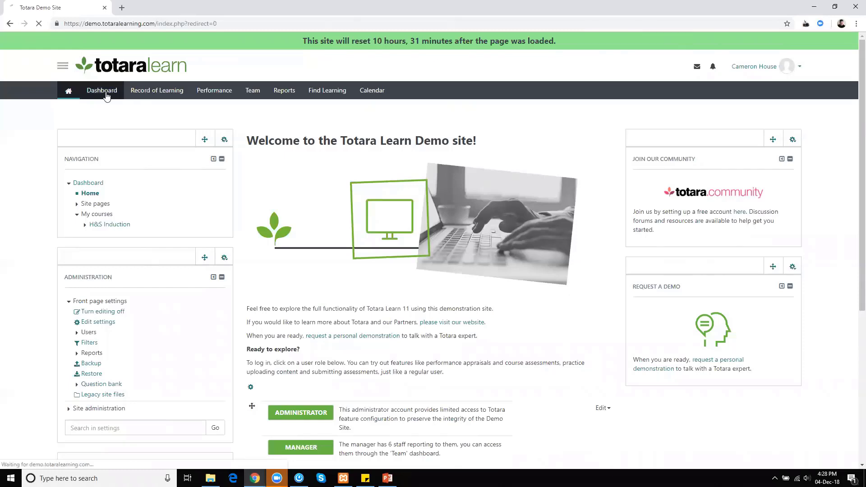
{"action": "mouse_move", "coordinate": [371, 117]}
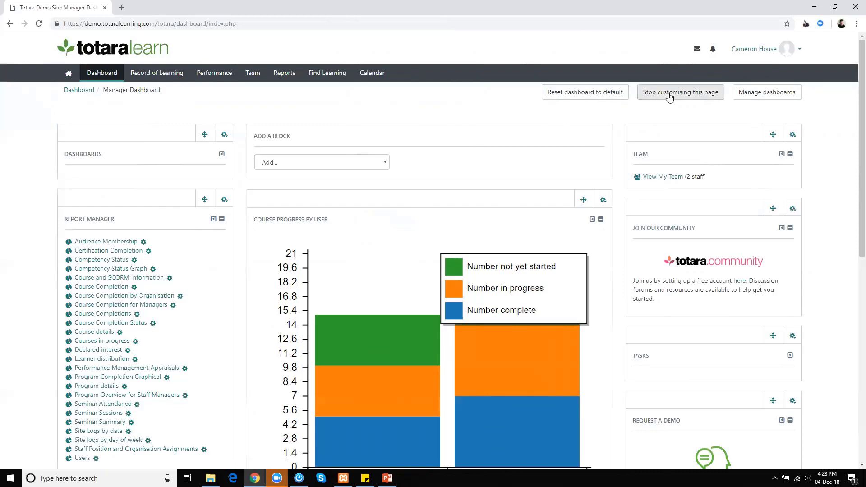
{"action": "scroll", "coordinate": [595, 145], "scroll_direction": "down", "scroll_amount": 2}
{"action": "left_click", "coordinate": [356, 89]}
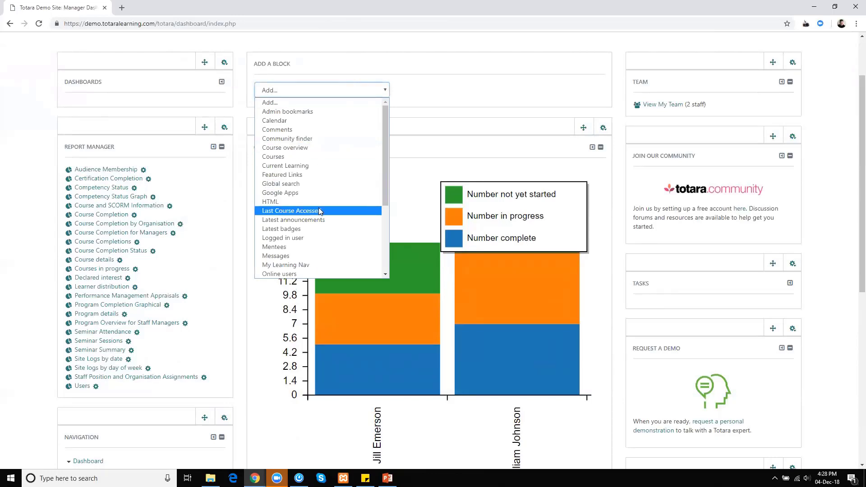
{"action": "left_click_drag", "start_coordinate": [385, 194], "coordinate": [370, 265]}
{"action": "left_click", "coordinate": [330, 220]}
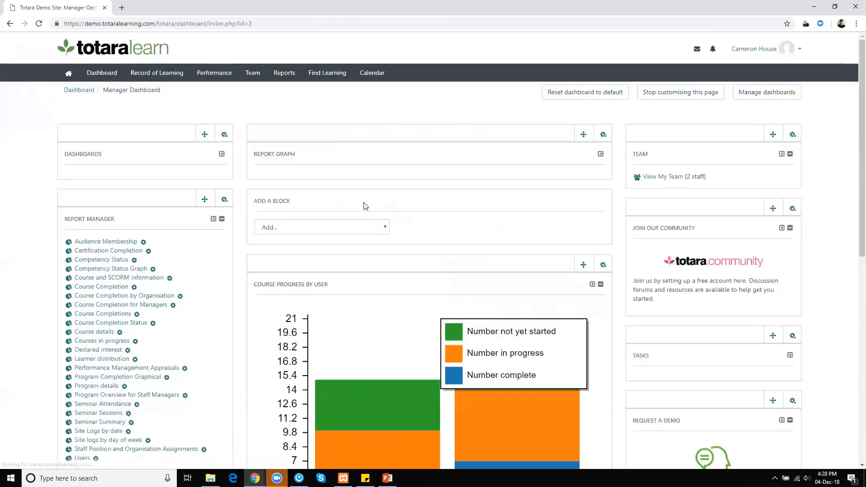
- Configure the new Report graph block to use the Competency Status Graph report
{"action": "left_click", "coordinate": [603, 135]}
{"action": "left_click", "coordinate": [540, 152]}
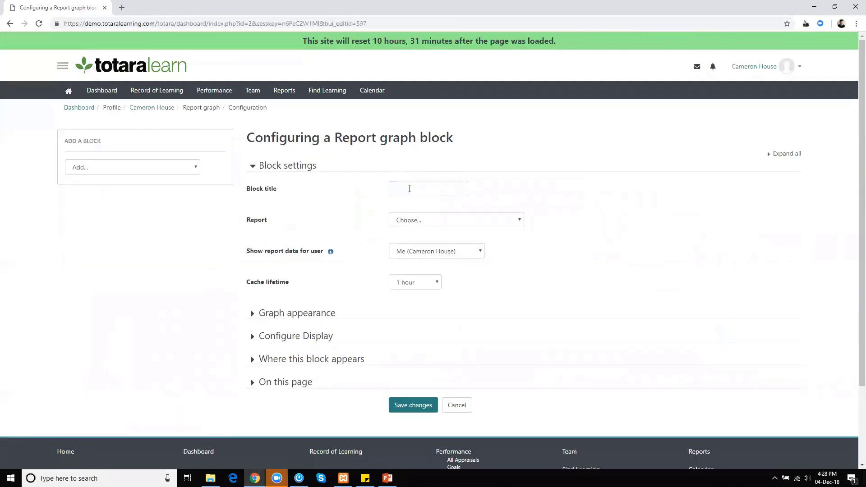
{"action": "left_click", "coordinate": [414, 220]}
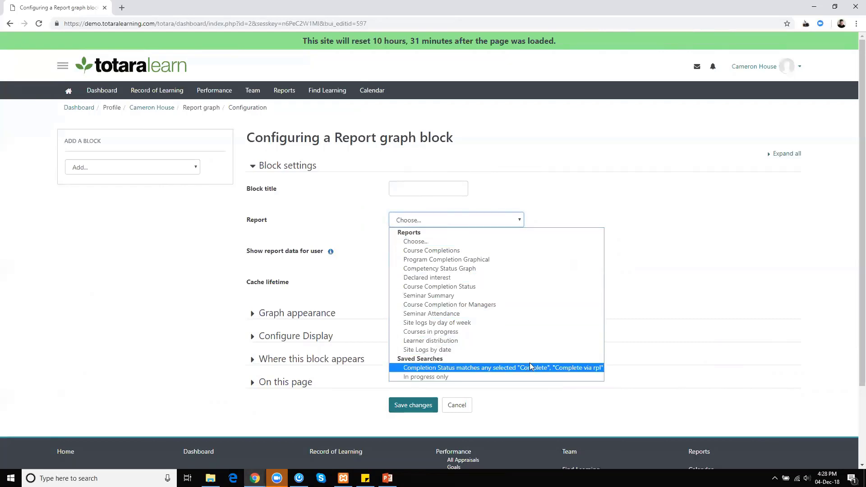
{"action": "left_click", "coordinate": [449, 221]}
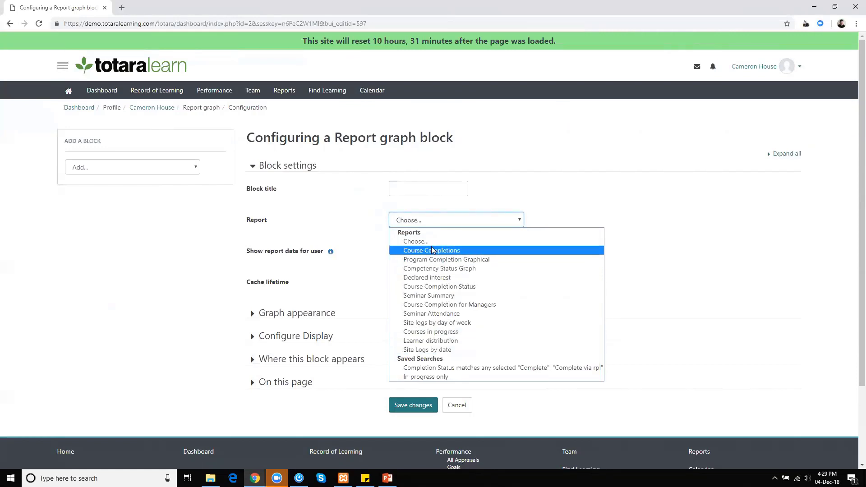
{"action": "left_click", "coordinate": [432, 270]}
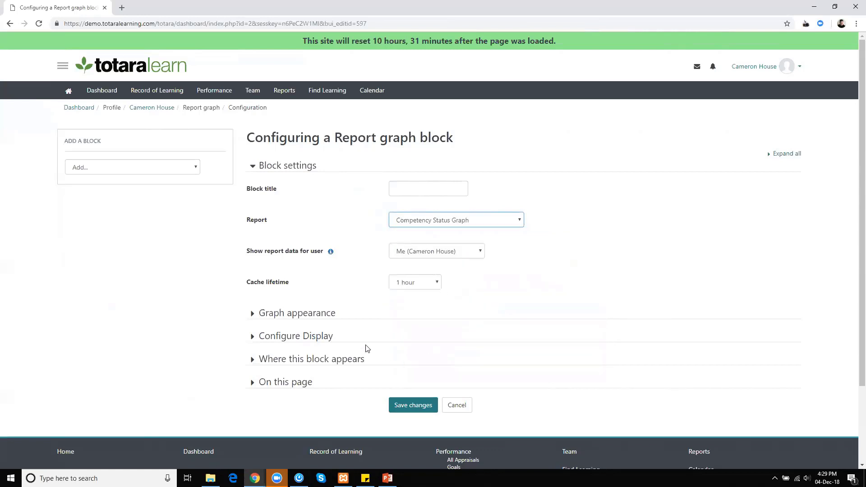
- Set the block to show report data for the current user viewing the block, and review the cache lifetime options
{"action": "left_click_drag", "start_coordinate": [248, 251], "coordinate": [328, 259]}
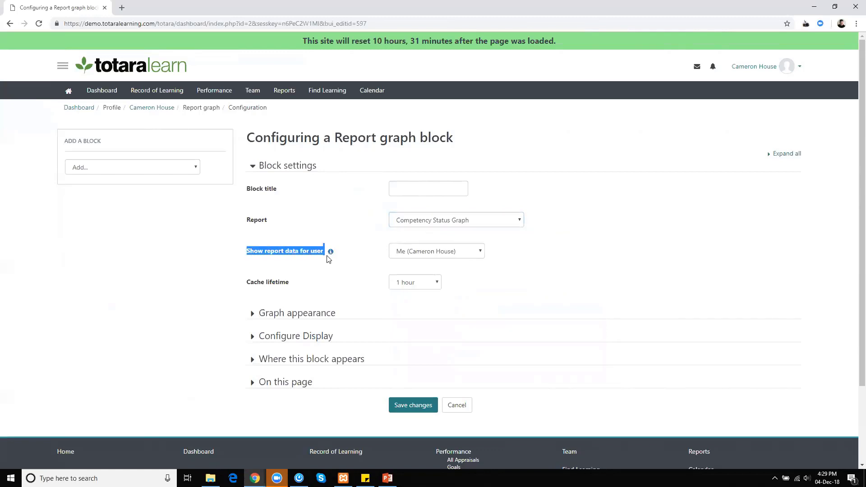
{"action": "left_click", "coordinate": [439, 251]}
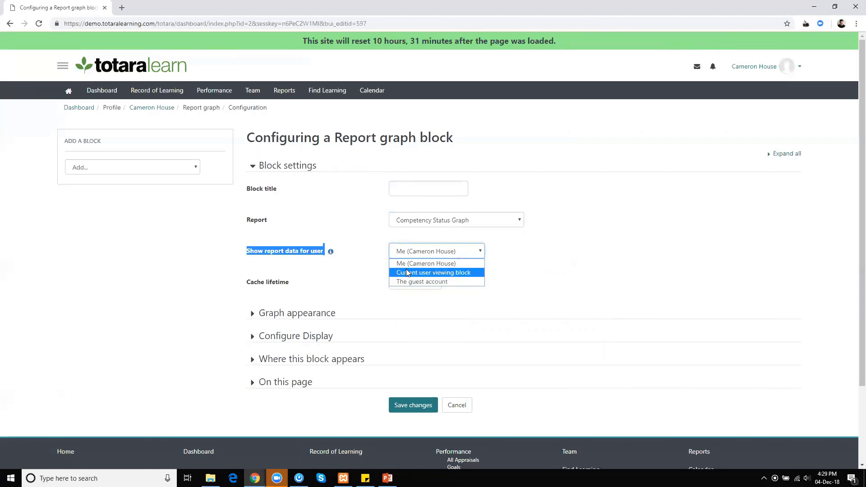
{"action": "left_click", "coordinate": [457, 274]}
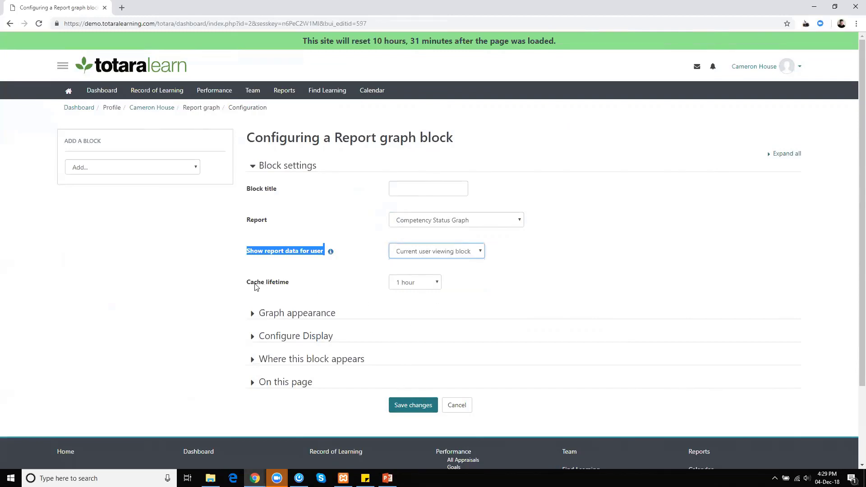
{"action": "left_click", "coordinate": [407, 283]}
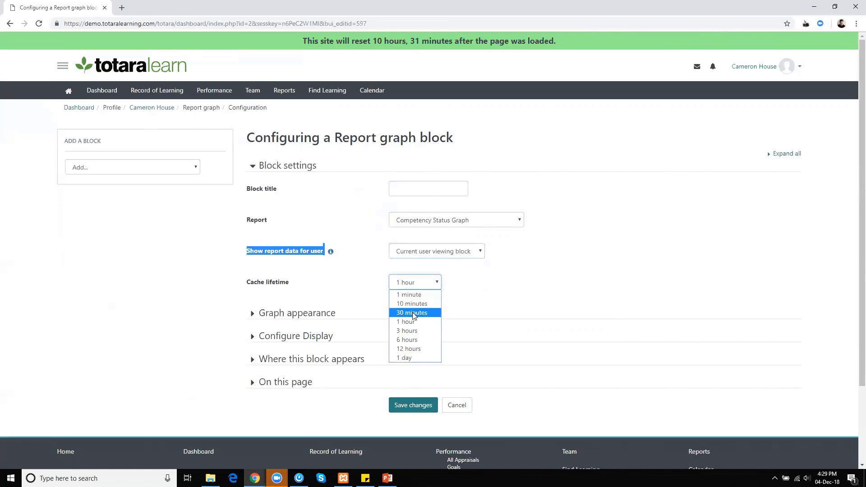
{"action": "left_click", "coordinate": [494, 282]}
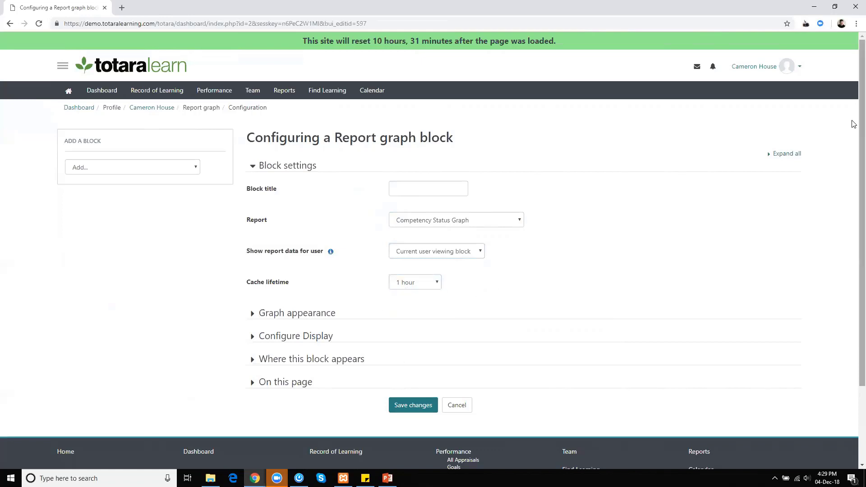
- Expand all the block's settings, review its appearance, display and placement options, and save the block configuration
{"action": "scroll", "coordinate": [854, 147], "scroll_direction": "down", "scroll_amount": 1}
{"action": "left_click", "coordinate": [790, 117]}
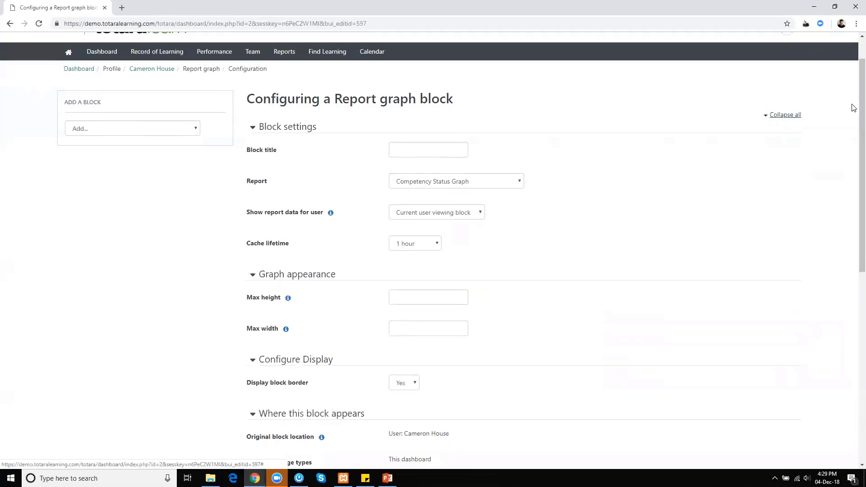
{"action": "scroll", "coordinate": [853, 193], "scroll_direction": "down", "scroll_amount": 4}
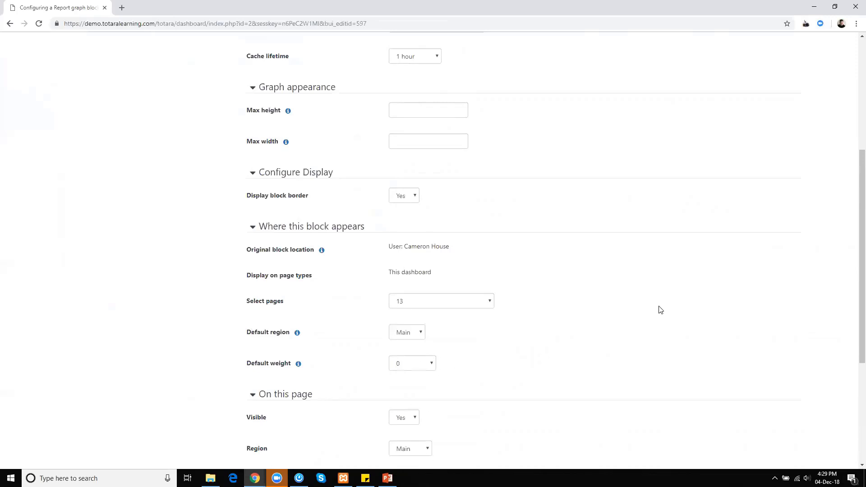
{"action": "scroll", "coordinate": [852, 172], "scroll_direction": "down", "scroll_amount": 3}
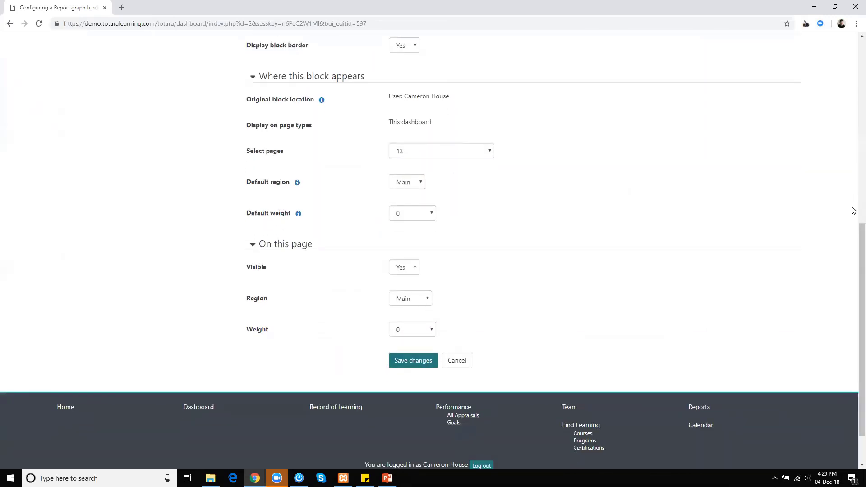
{"action": "left_click", "coordinate": [404, 362]}
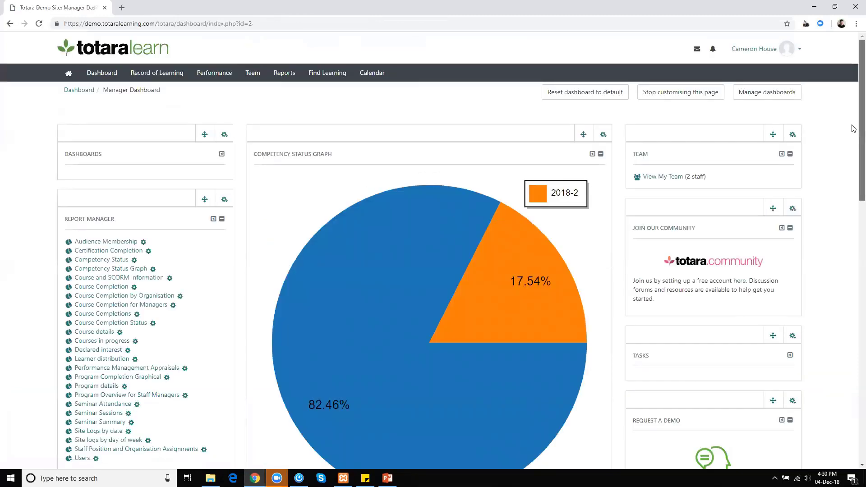
- Examine the Competency Status Graph block's pie chart and slice values on the dashboard
{"action": "scroll", "coordinate": [853, 129], "scroll_direction": "down", "scroll_amount": 2}
{"action": "mouse_move", "coordinate": [404, 263]}
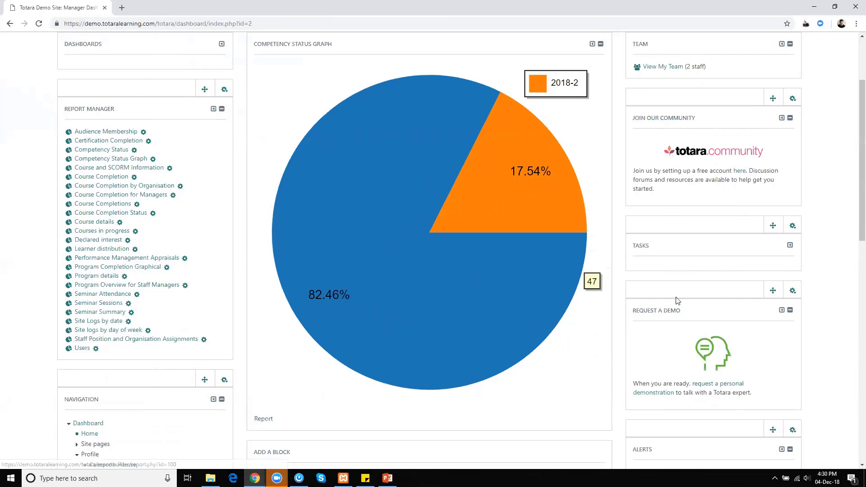
{"action": "scroll", "coordinate": [853, 172], "scroll_direction": "up", "scroll_amount": 3}
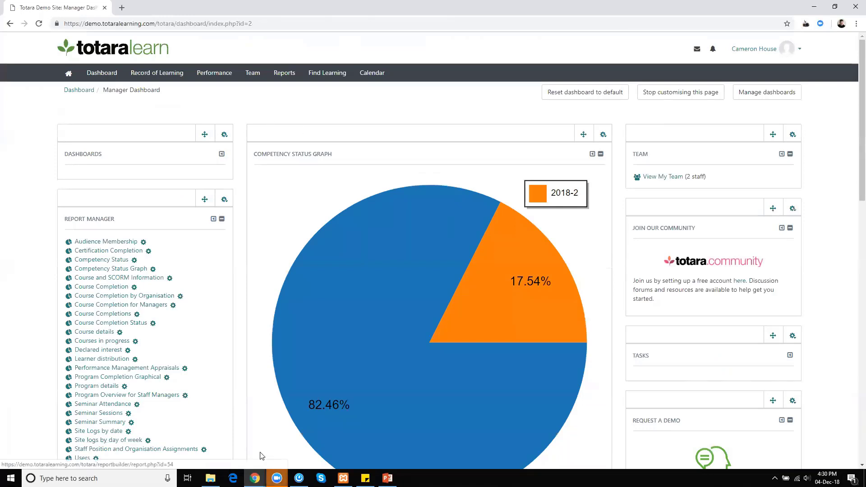
- Switch to the Graphical Reporting in Totara Learn presentation in PowerPoint and start the slide show from the Useful Resources slide
{"action": "left_click", "coordinate": [277, 478]}
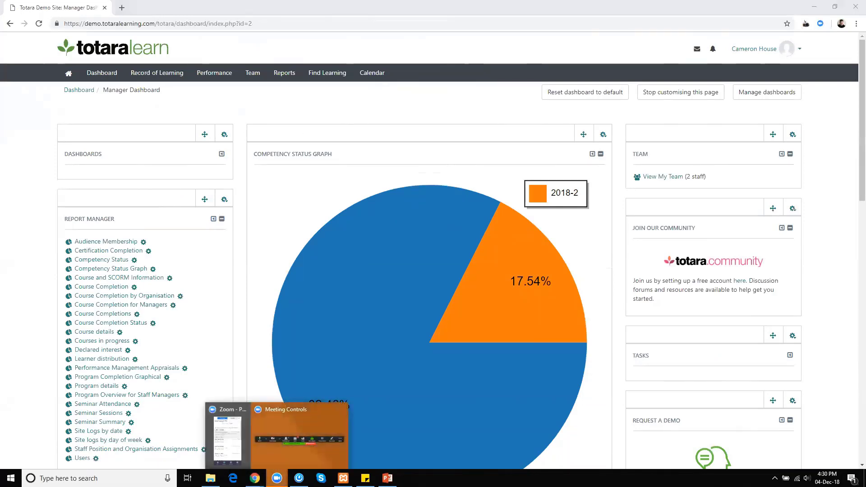
{"action": "left_click", "coordinate": [388, 478]}
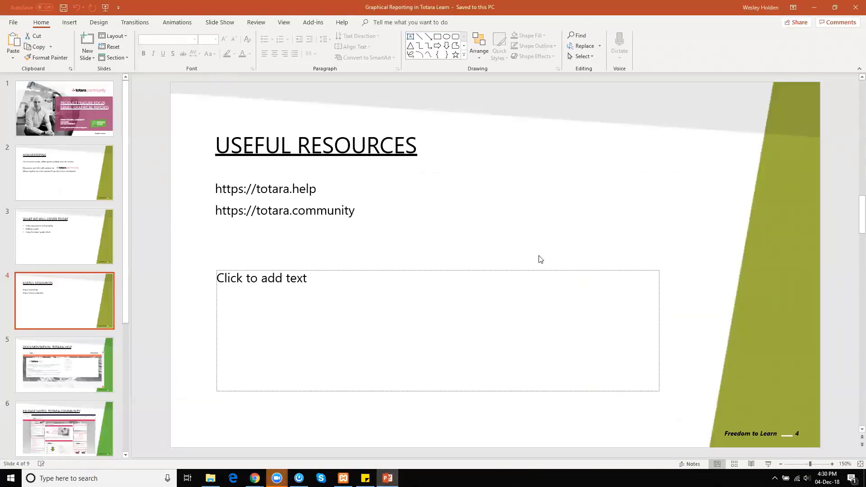
{"action": "right_click", "coordinate": [53, 293]}
{"action": "left_click", "coordinate": [769, 463]}
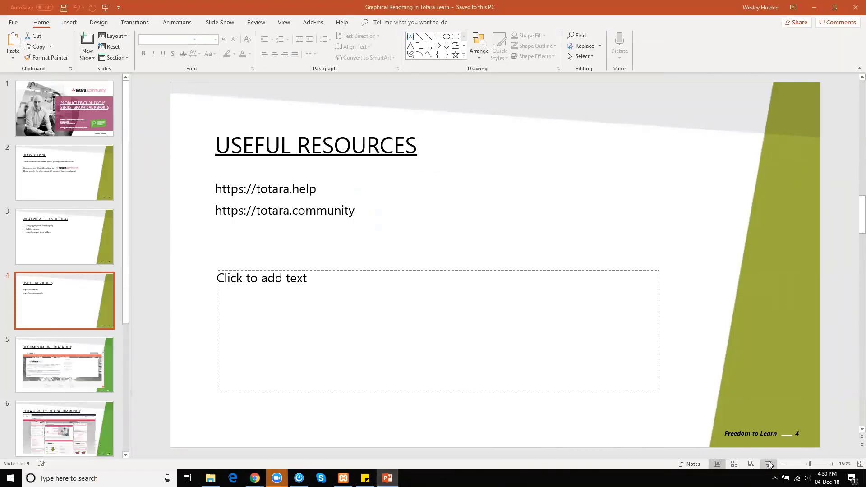